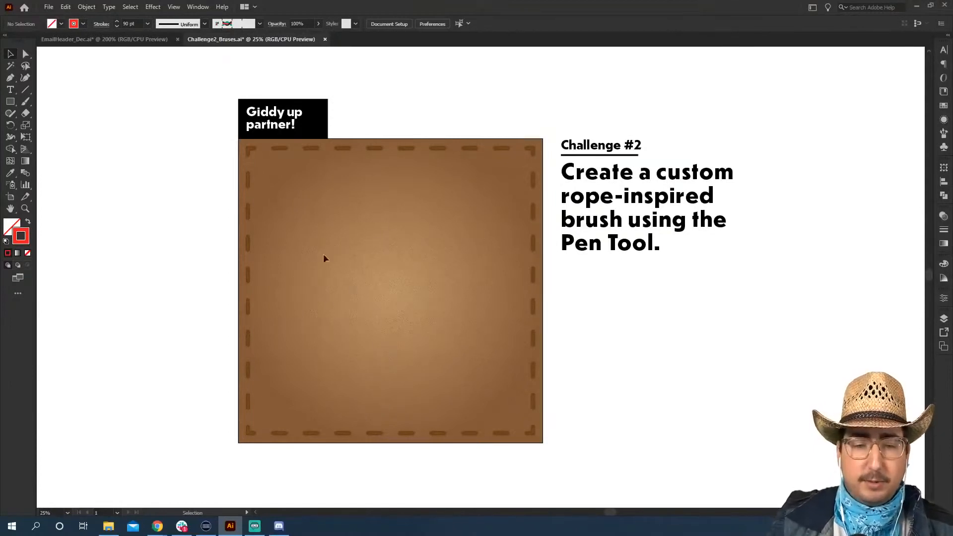
- Draw a straight horizontal line about 1146 px long with the Pen tool in the blank area below the leather square
{"action": "scroll", "coordinate": [448, 391], "scroll_direction": "down", "scroll_amount": 5}
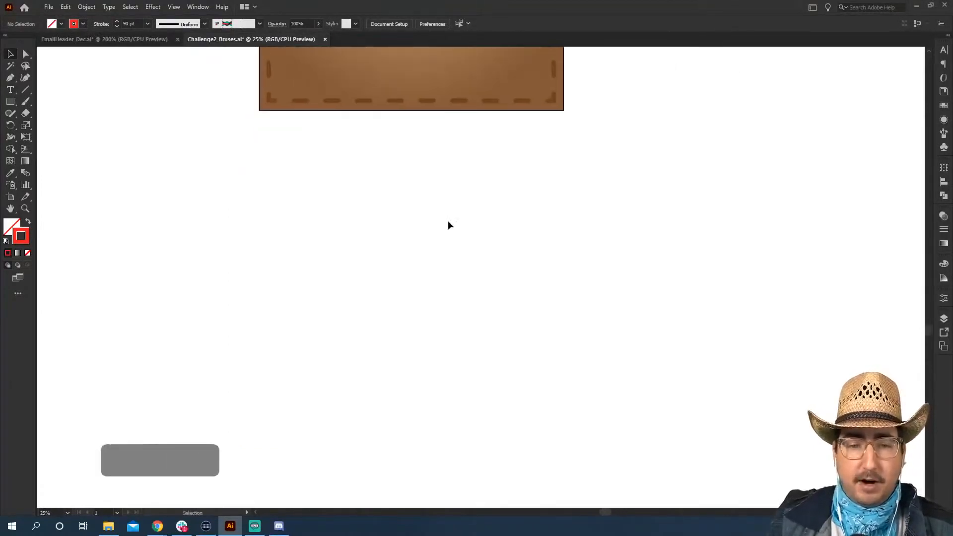
{"action": "key", "text": "z"}
{"action": "left_click", "coordinate": [412, 211]}
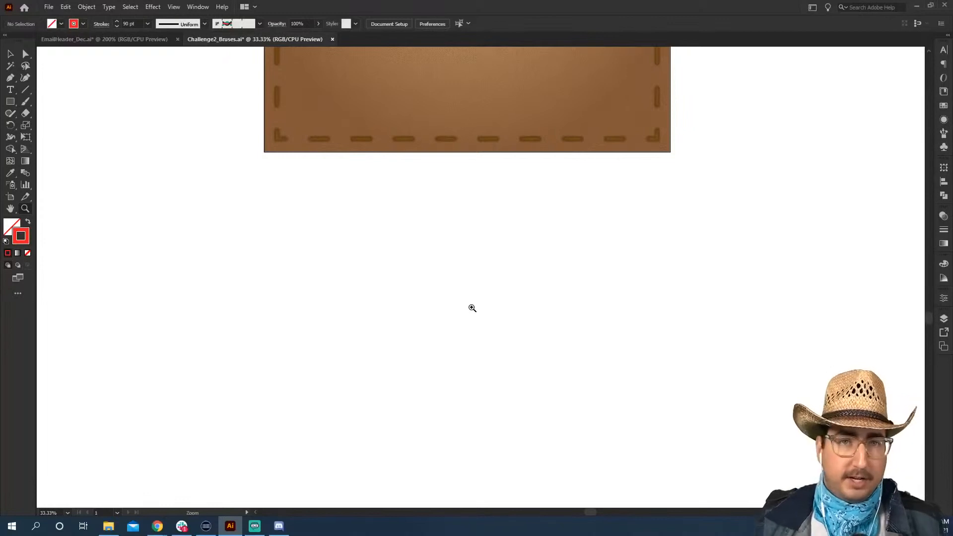
{"action": "key", "text": "p"}
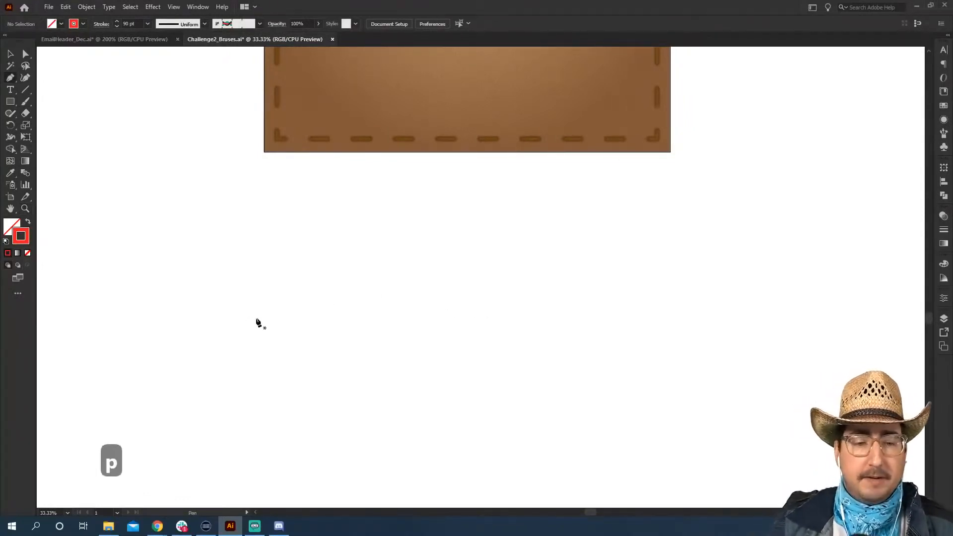
{"action": "left_click", "coordinate": [283, 322]}
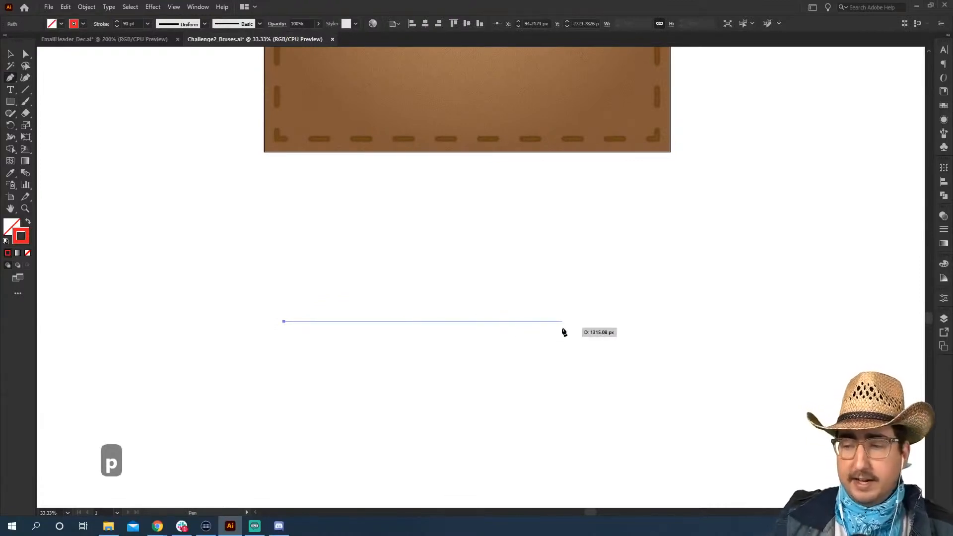
{"action": "left_click", "coordinate": [527, 329], "text": "shift"}
{"action": "key", "text": "v"}
{"action": "left_click", "coordinate": [545, 299]}
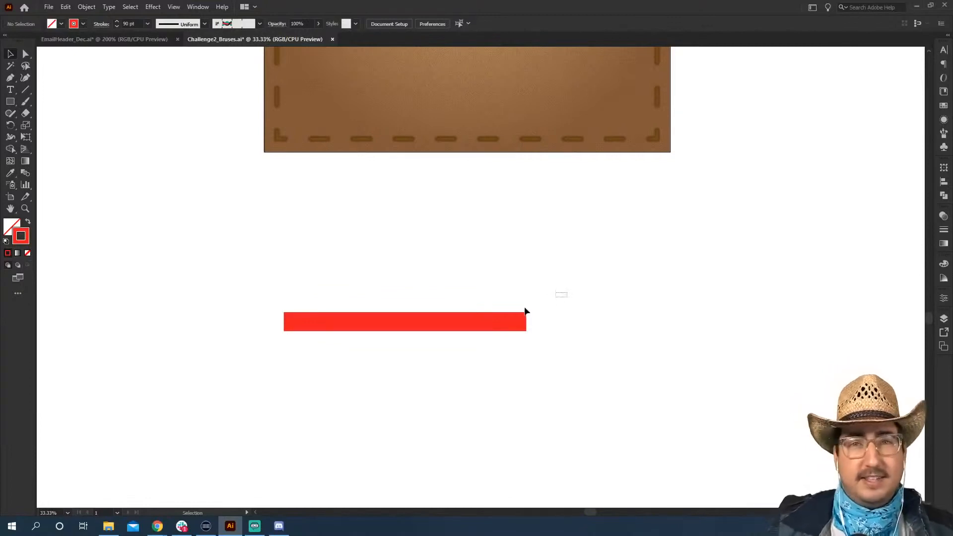
- Start a Zig Zag effect on the red line with an absolute size of 77 px and smooth points
{"action": "left_click_drag", "start_coordinate": [559, 298], "coordinate": [276, 419]}
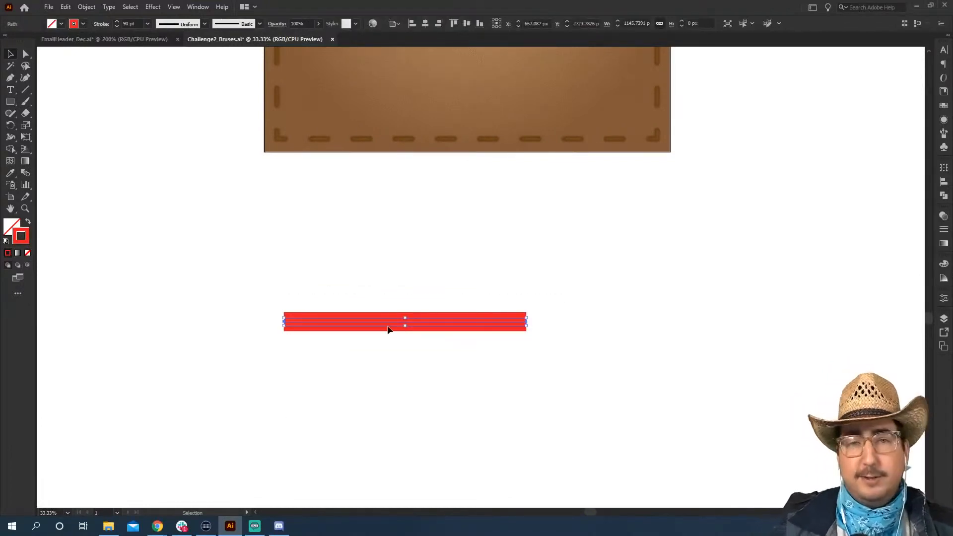
{"action": "left_click", "coordinate": [153, 6]}
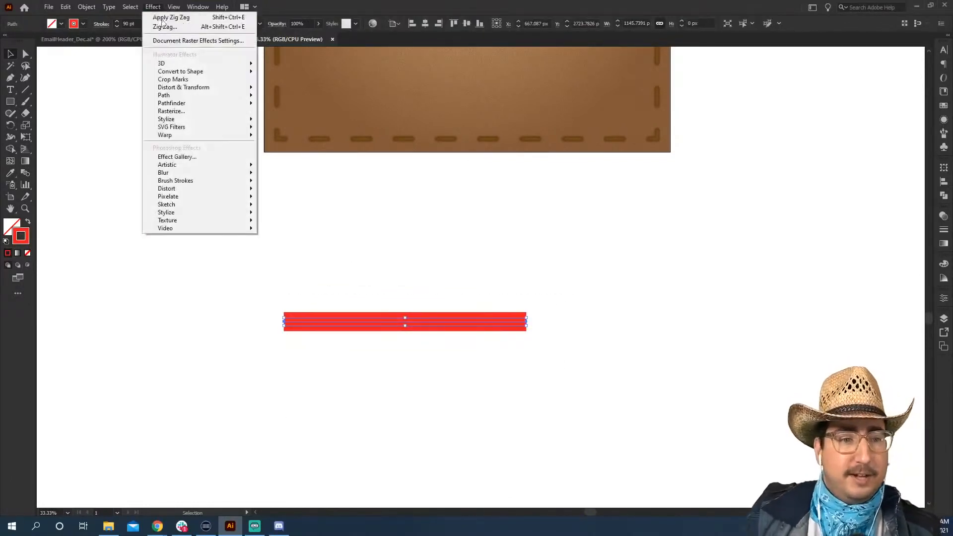
{"action": "mouse_move", "coordinate": [201, 87]}
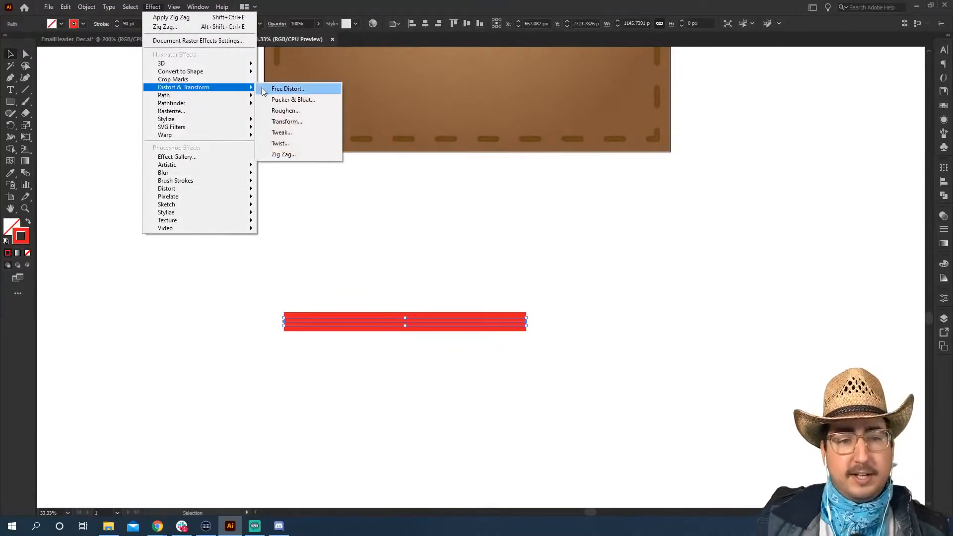
{"action": "left_click", "coordinate": [282, 155]}
{"action": "left_click_drag", "start_coordinate": [457, 185], "coordinate": [679, 178]}
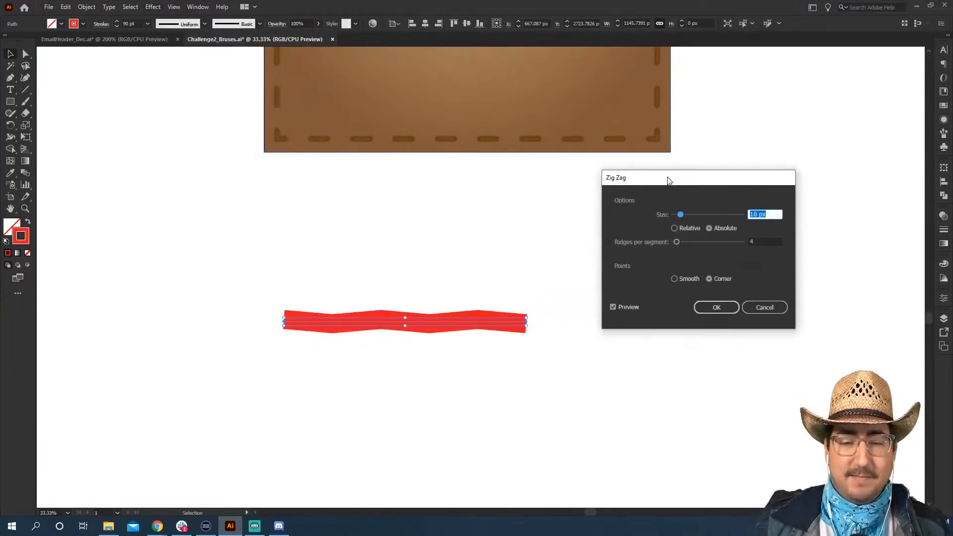
{"action": "key", "text": "shift+Up"}
{"action": "key", "text": "shift+Up"}
{"action": "key", "text": "shift+Up"}
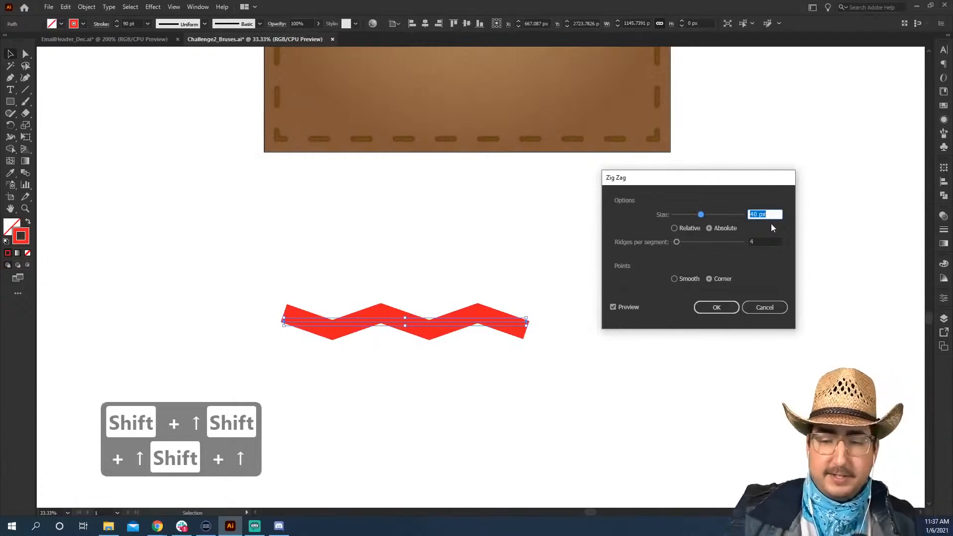
{"action": "left_click", "coordinate": [685, 278]}
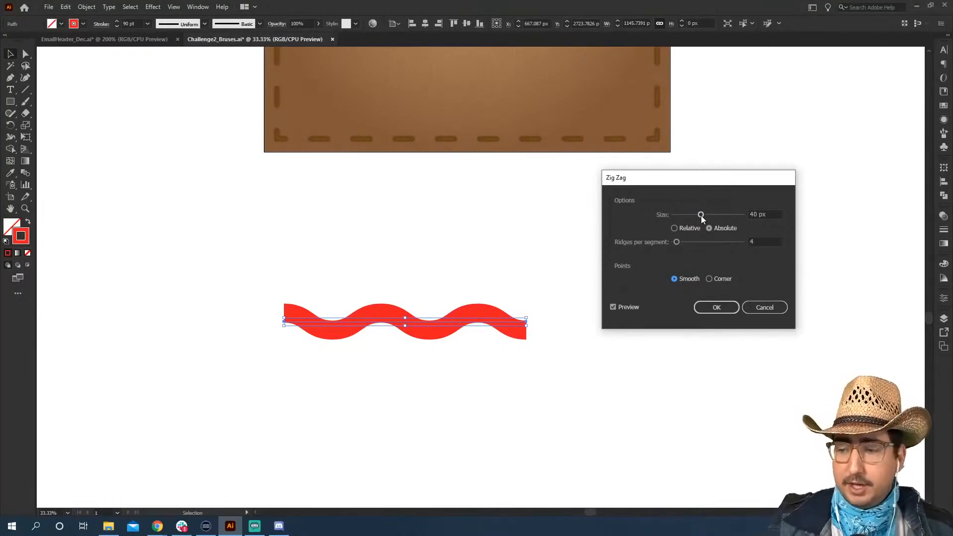
{"action": "left_click_drag", "start_coordinate": [701, 217], "coordinate": [727, 211]}
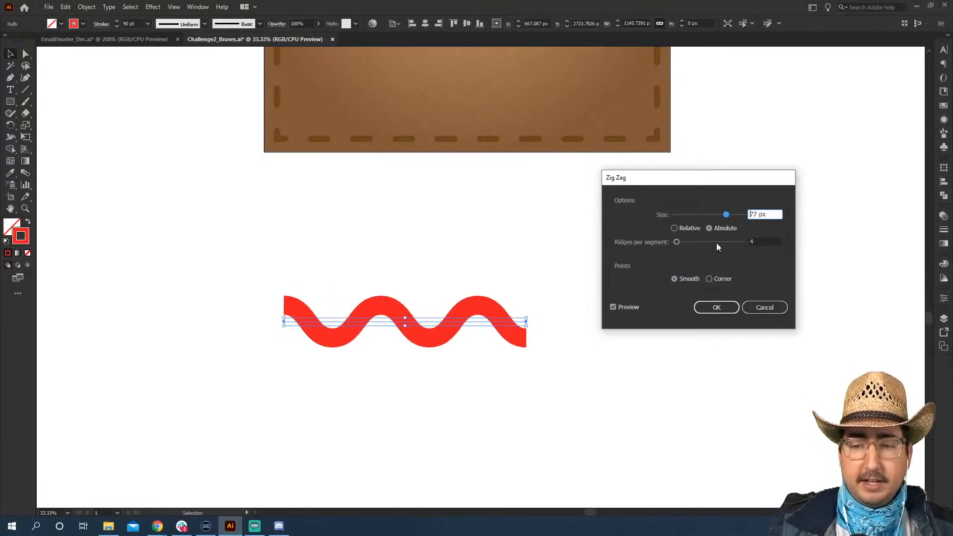
- Set the Zig Zag effect to 3 ridges per segment, apply it, and deselect the wave
{"action": "left_click", "coordinate": [760, 241]}
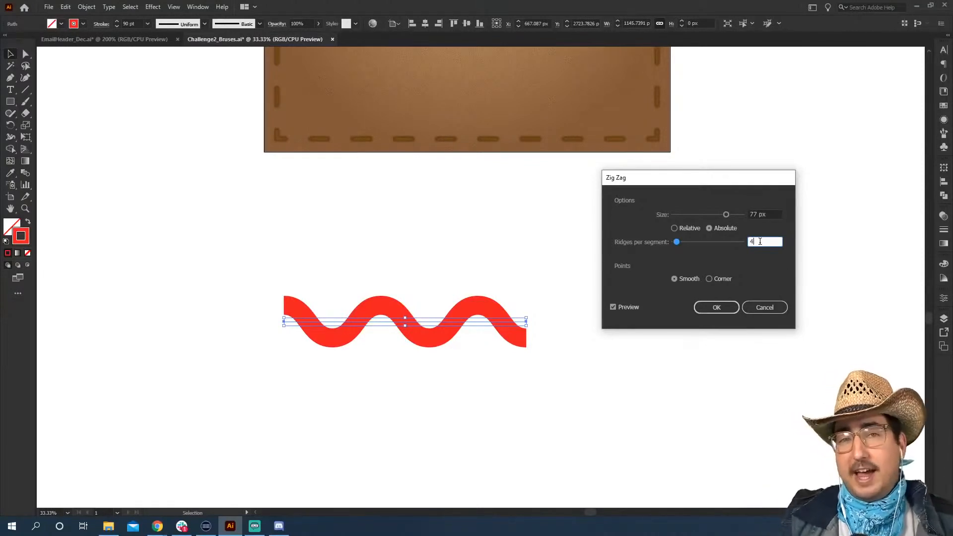
{"action": "key", "text": "Down"}
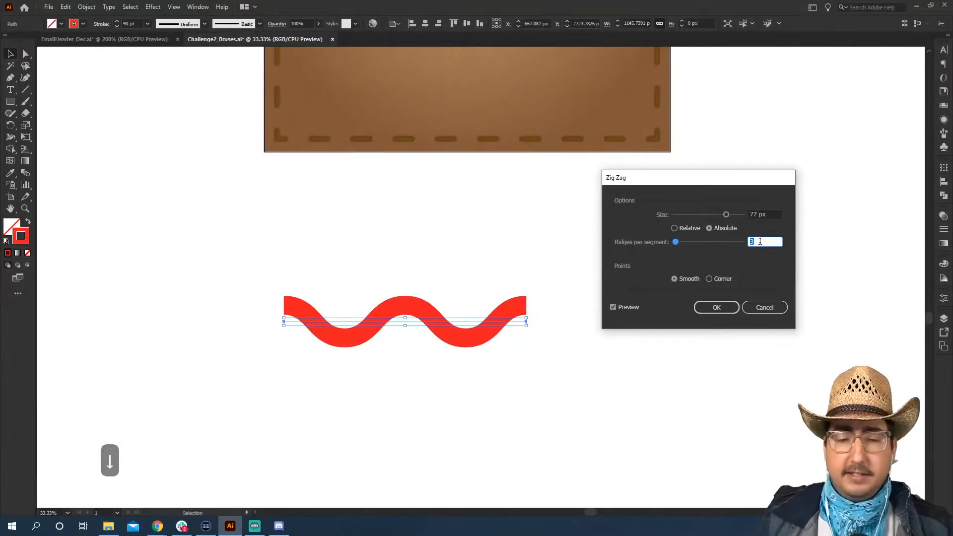
{"action": "left_click", "coordinate": [721, 308]}
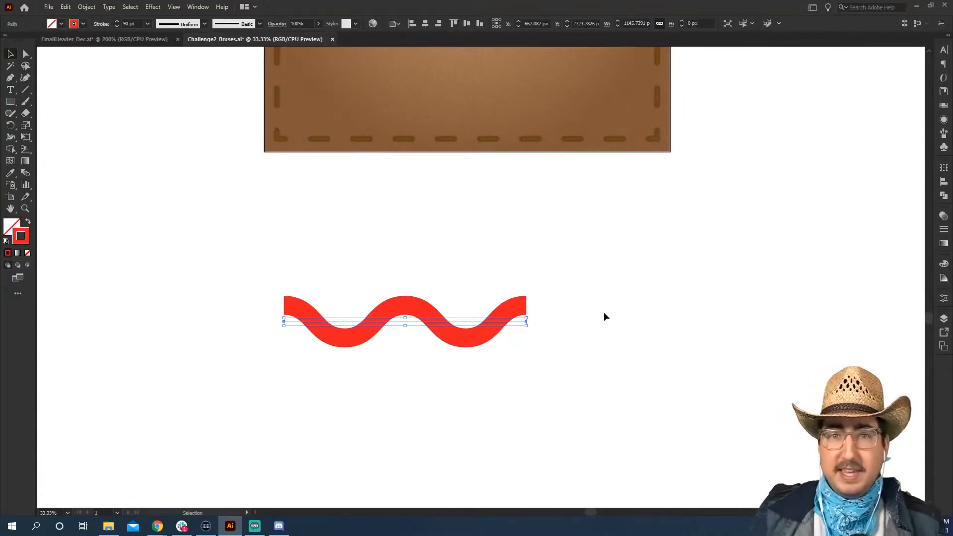
{"action": "key", "text": "a"}
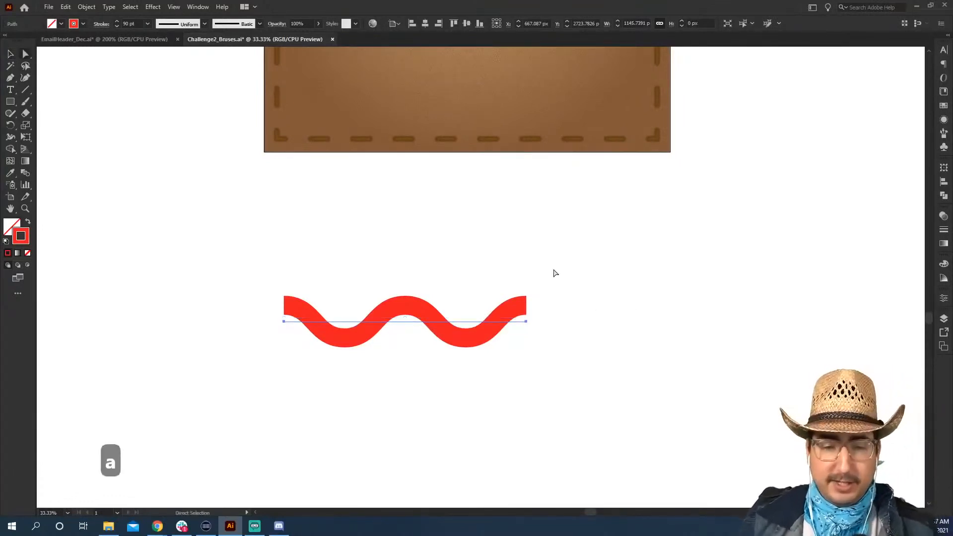
{"action": "left_click", "coordinate": [555, 271]}
{"action": "key", "text": "v"}
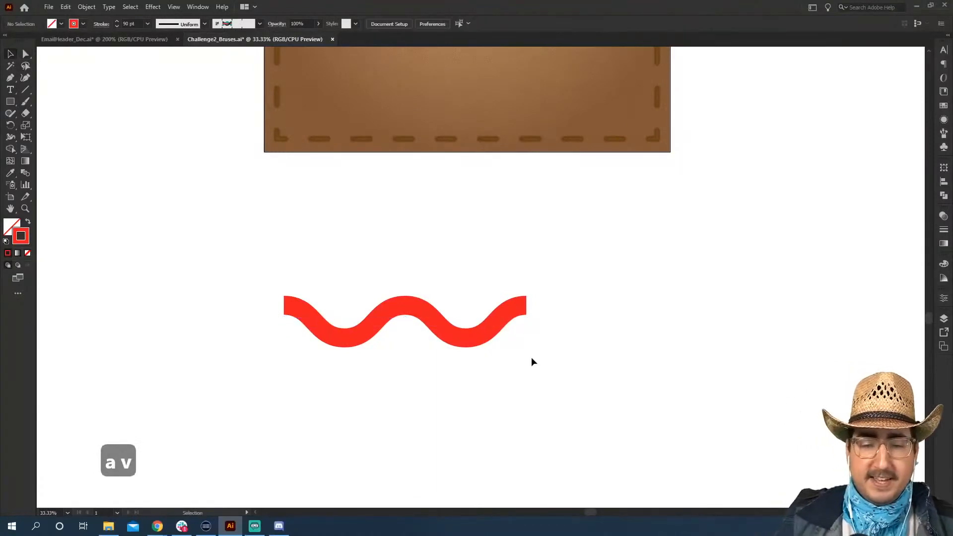
{"action": "left_click", "coordinate": [455, 328]}
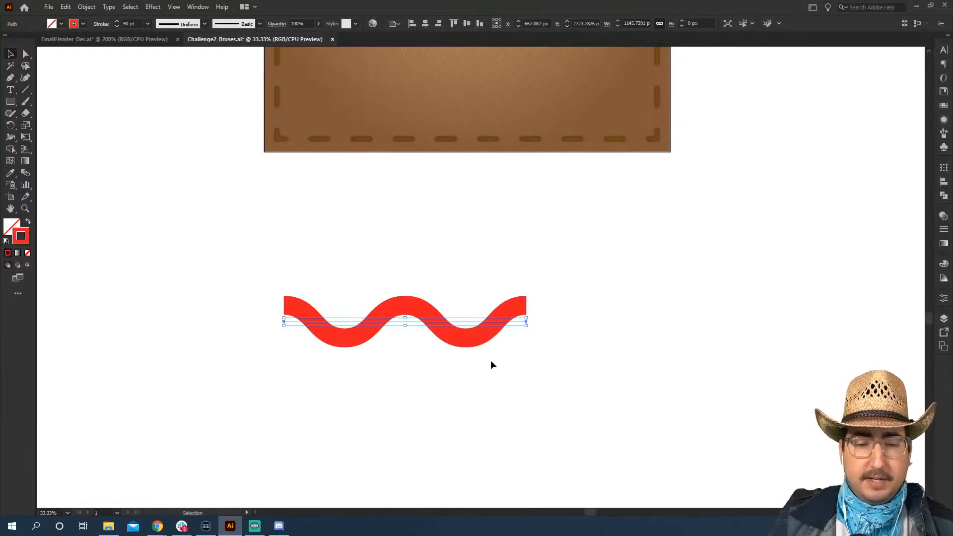
{"action": "key", "text": "r"}
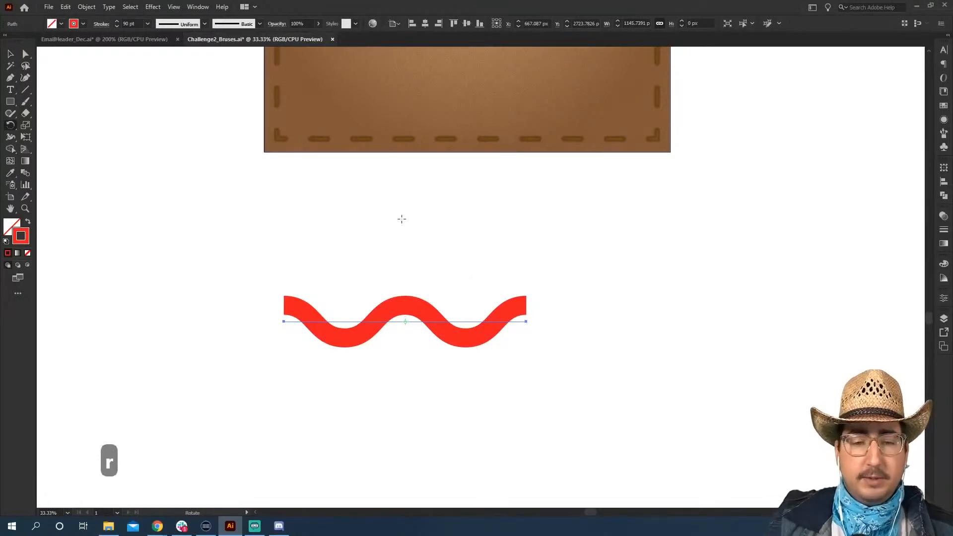
{"action": "left_click_drag", "start_coordinate": [385, 217], "coordinate": [417, 428]}
{"action": "key", "text": "ctrl+z"}
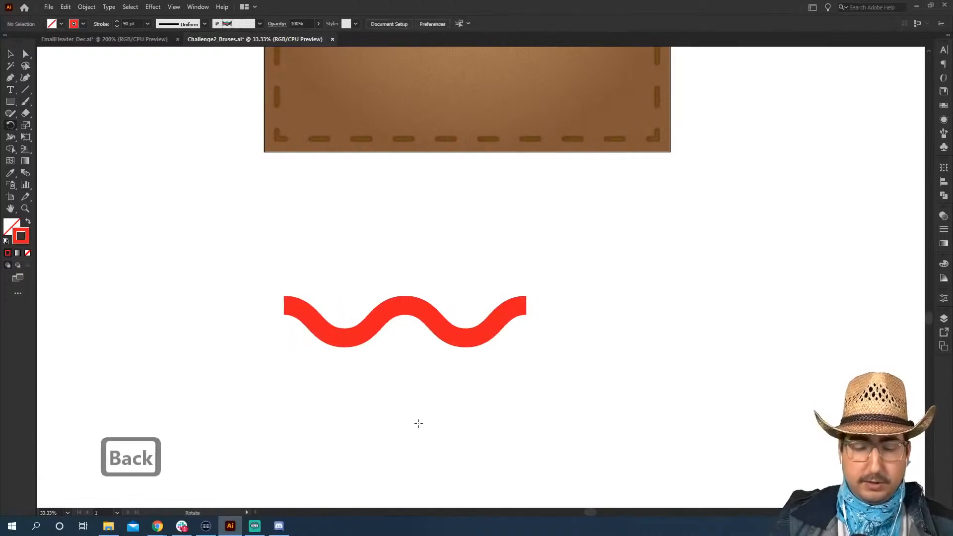
- Create a reflected copy of the red wave across the horizontal axis
{"action": "key", "text": "v"}
{"action": "left_click", "coordinate": [392, 329]}
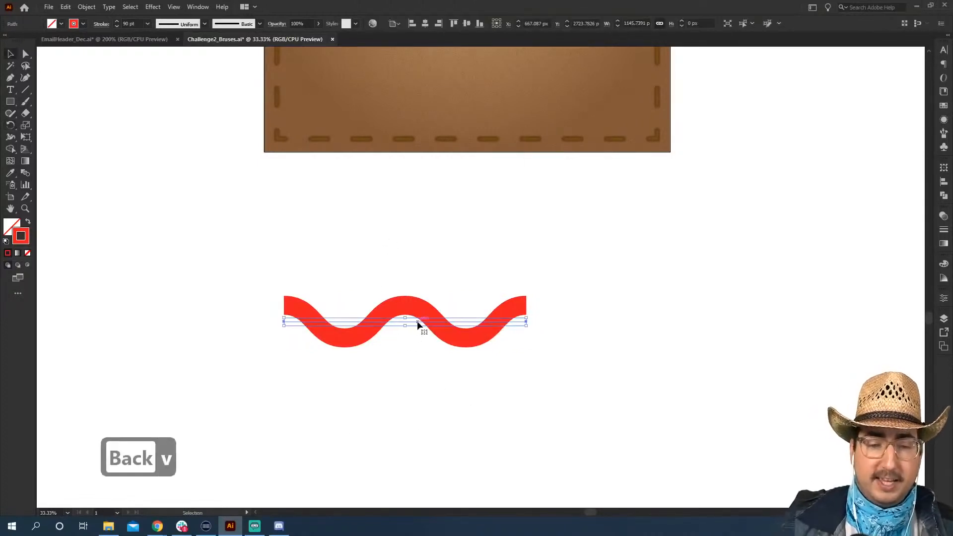
{"action": "right_click", "coordinate": [418, 324]}
{"action": "mouse_move", "coordinate": [461, 260]}
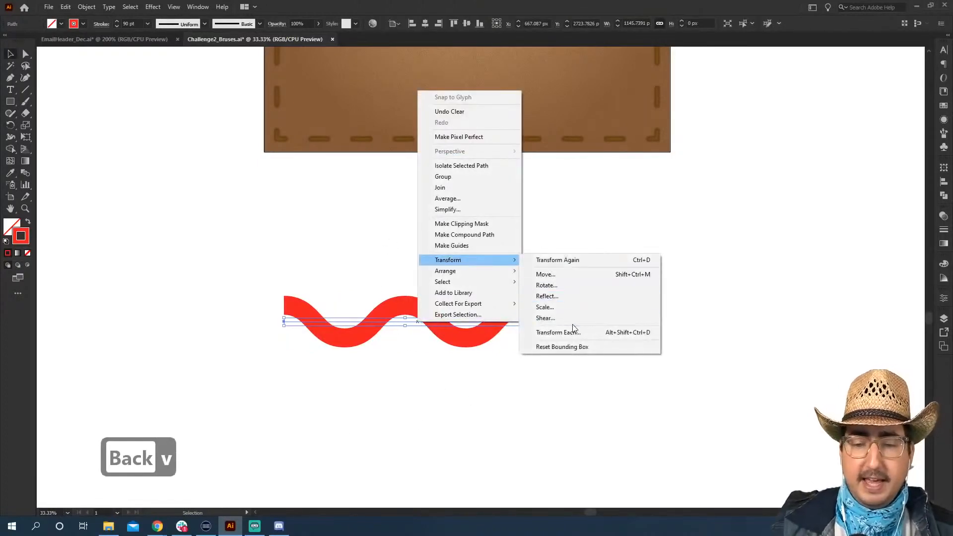
{"action": "left_click", "coordinate": [553, 296]}
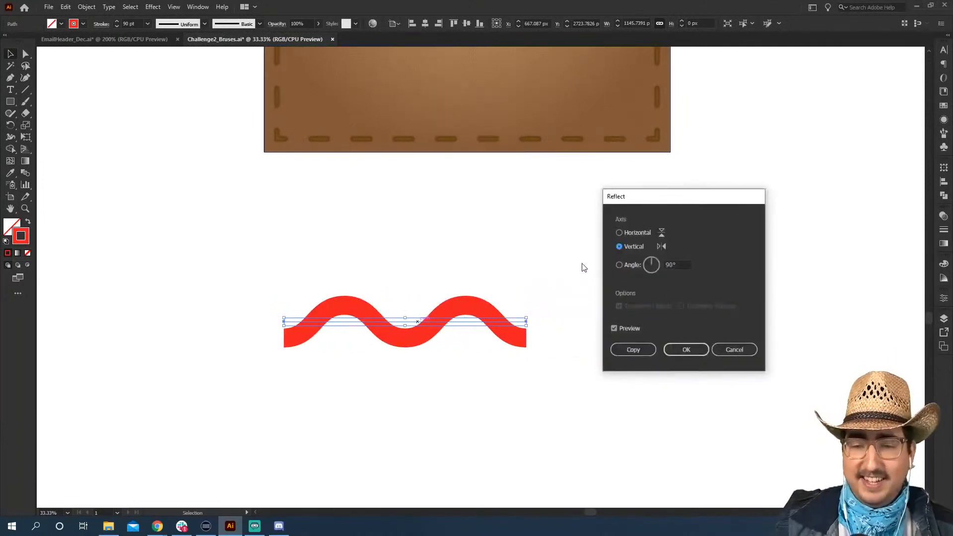
{"action": "left_click", "coordinate": [639, 234]}
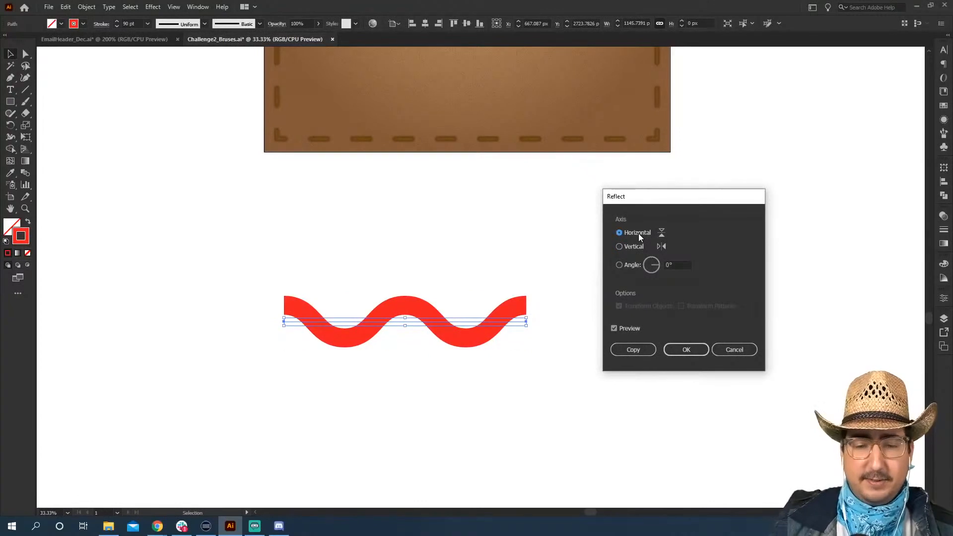
{"action": "left_click", "coordinate": [635, 350]}
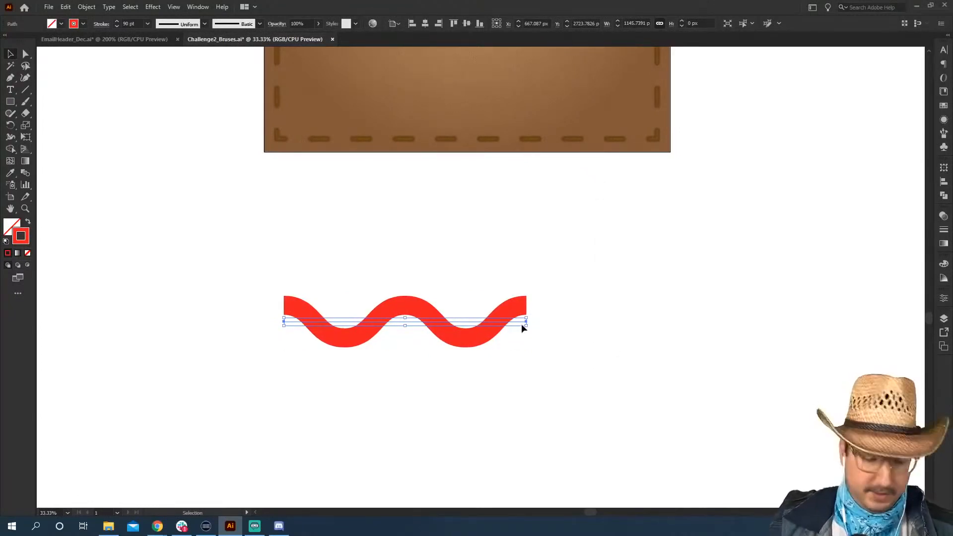
- Rotate the copied wave a half turn about its centre so the two strands cross like a braid
{"action": "key", "text": "r"}
{"action": "left_click_drag", "start_coordinate": [380, 222], "coordinate": [478, 438]}
{"action": "key", "text": "v"}
{"action": "left_click", "coordinate": [610, 312]}
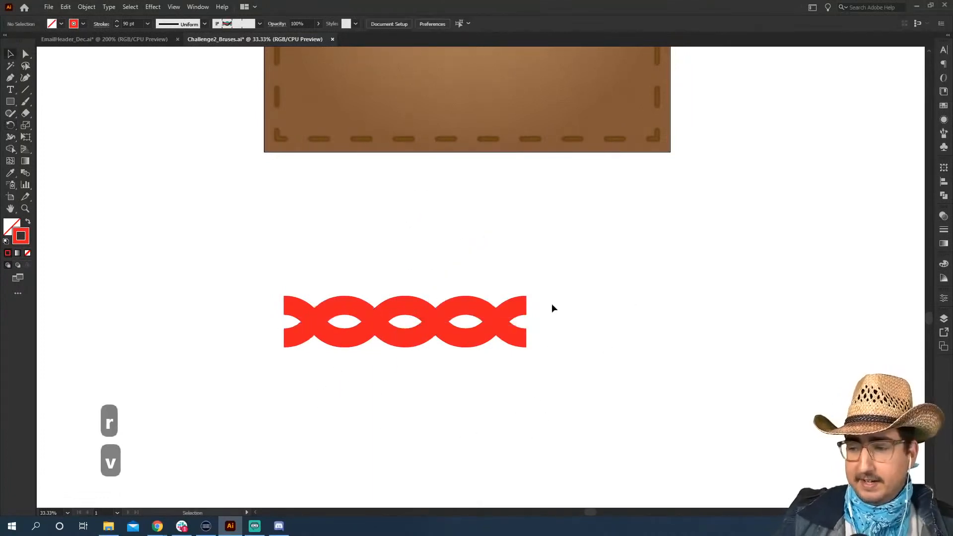
{"action": "left_click", "coordinate": [149, 7]}
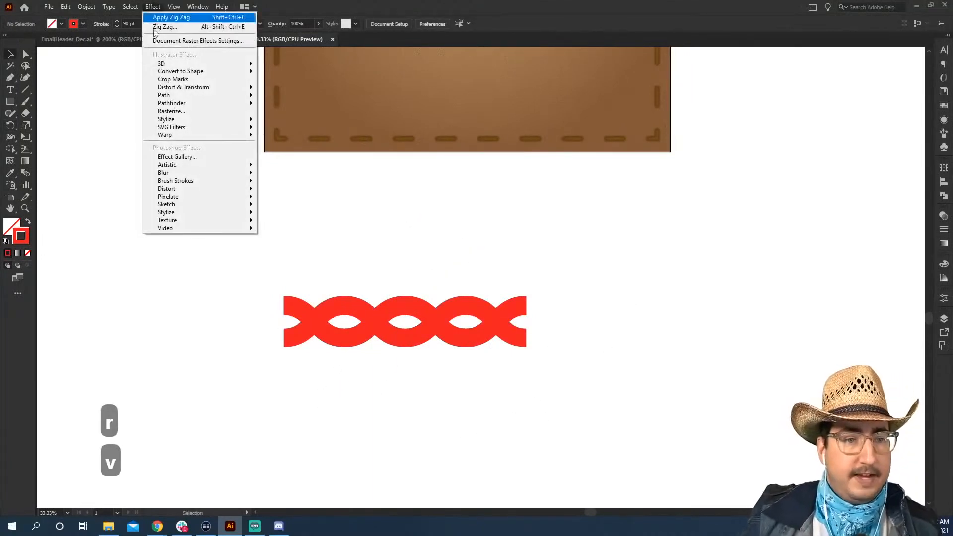
{"action": "left_click", "coordinate": [151, 6]}
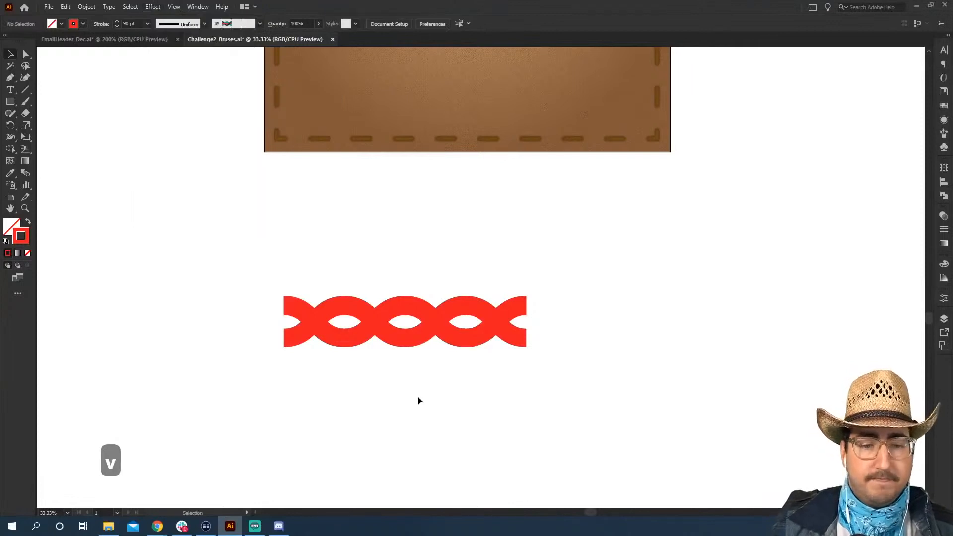
- Recolour the front wave's stroke with the green swatch to distinguish it from the red strand
{"action": "left_click", "coordinate": [358, 312]}
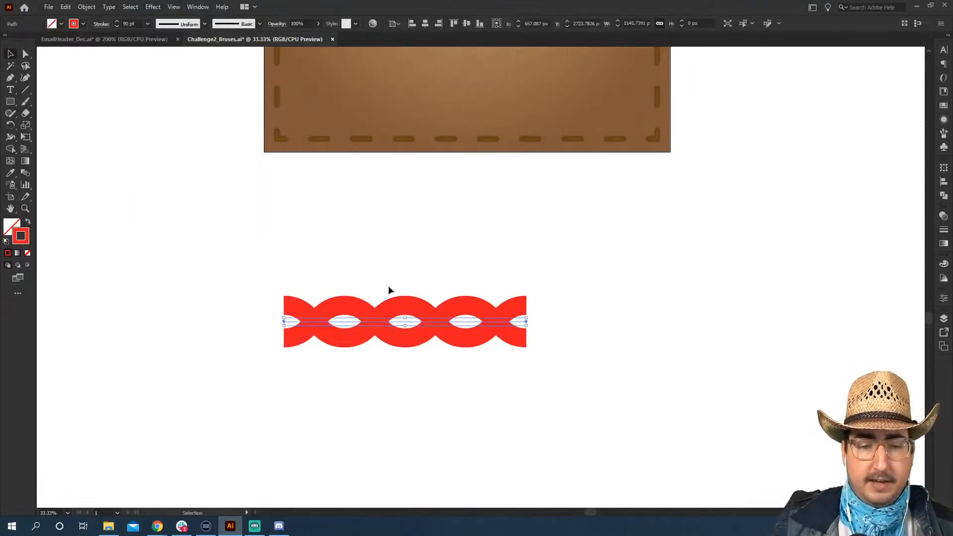
{"action": "left_click", "coordinate": [943, 105]}
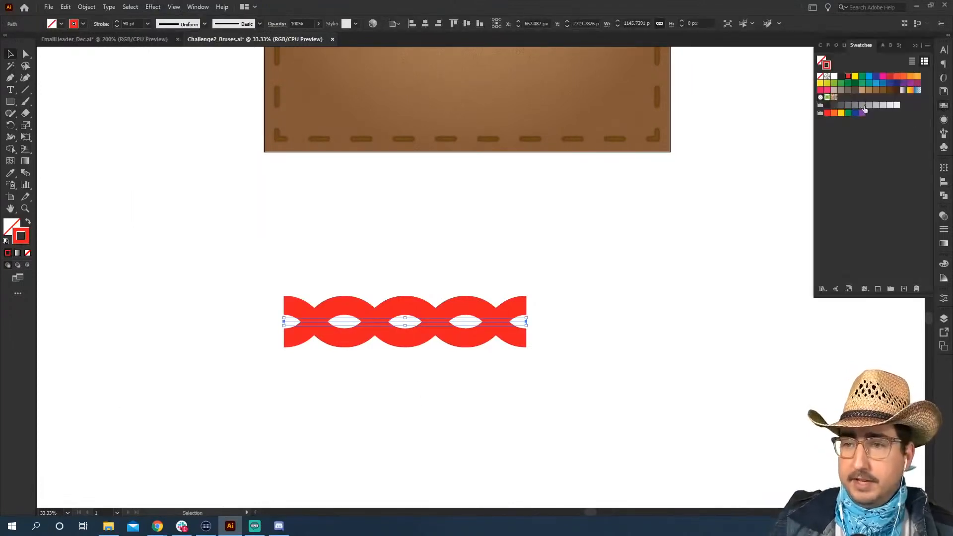
{"action": "left_click", "coordinate": [883, 76]}
{"action": "left_click", "coordinate": [660, 228]}
{"action": "left_click", "coordinate": [449, 320]}
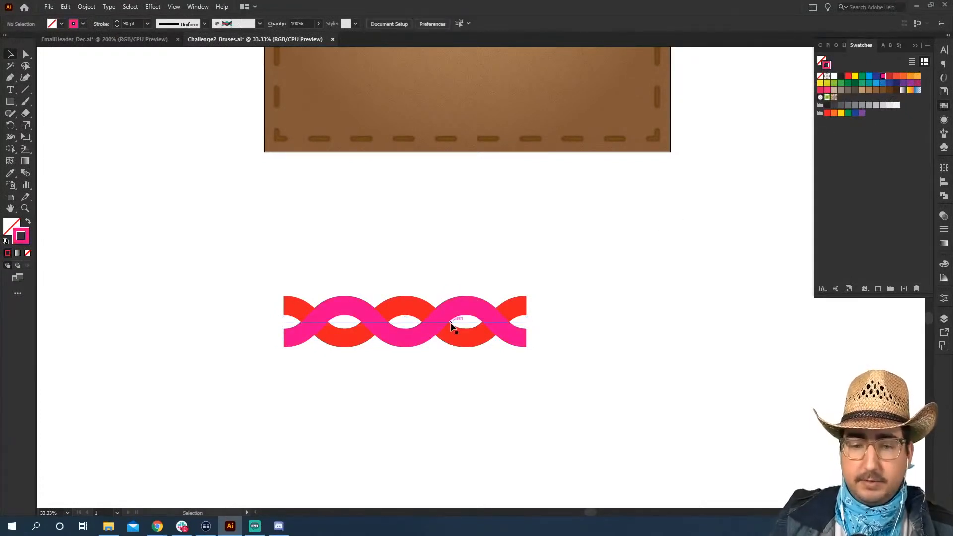
{"action": "left_click", "coordinate": [862, 77]}
{"action": "left_click", "coordinate": [662, 192]}
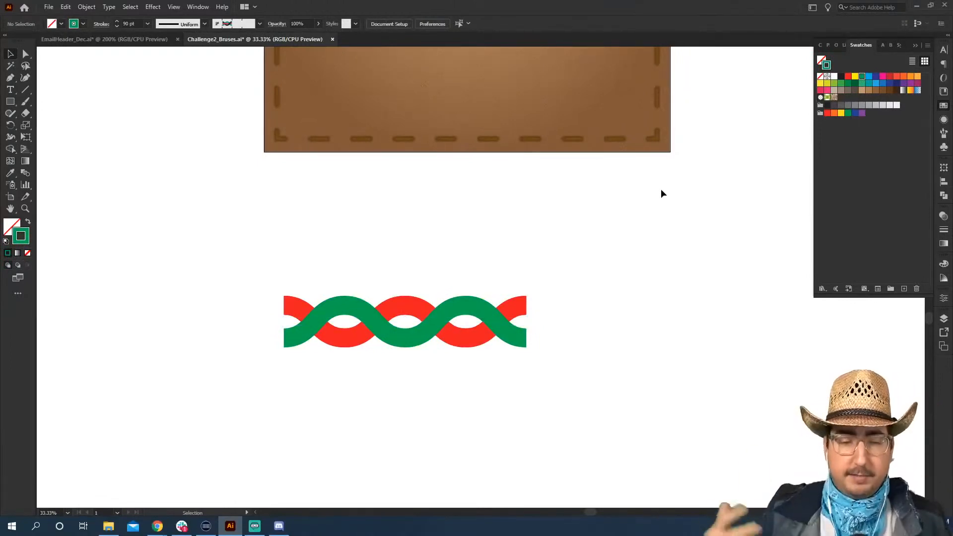
- Duplicate the green wave and place the copy directly below the red and green braid
{"action": "key", "text": "z"}
{"action": "left_click", "coordinate": [432, 340]}
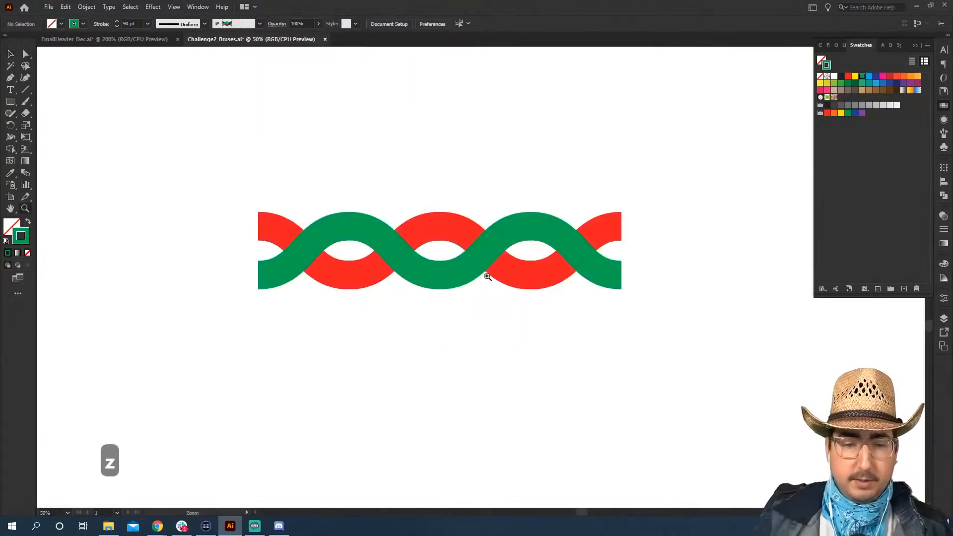
{"action": "key", "text": "p"}
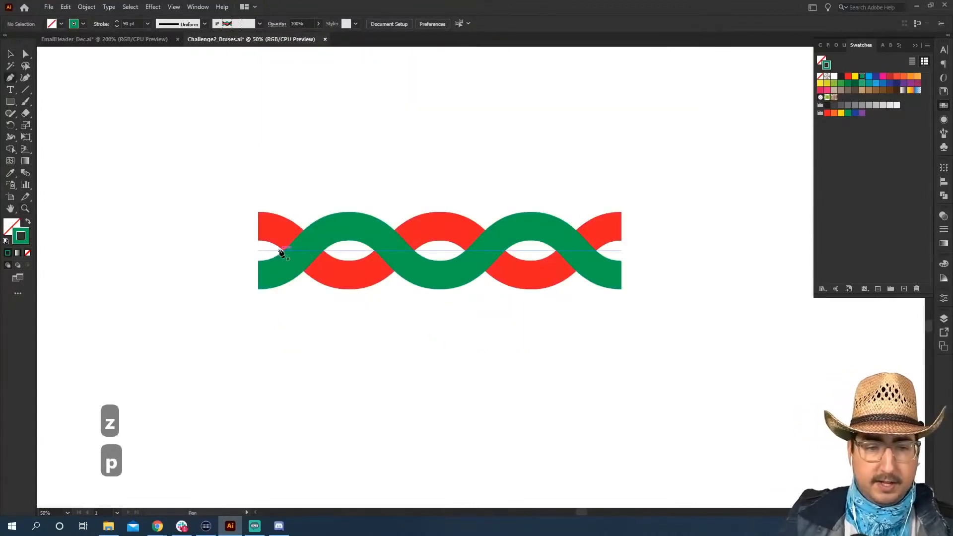
{"action": "key", "text": "v"}
{"action": "left_click", "coordinate": [287, 221]}
{"action": "key", "text": "ctrl+c"}
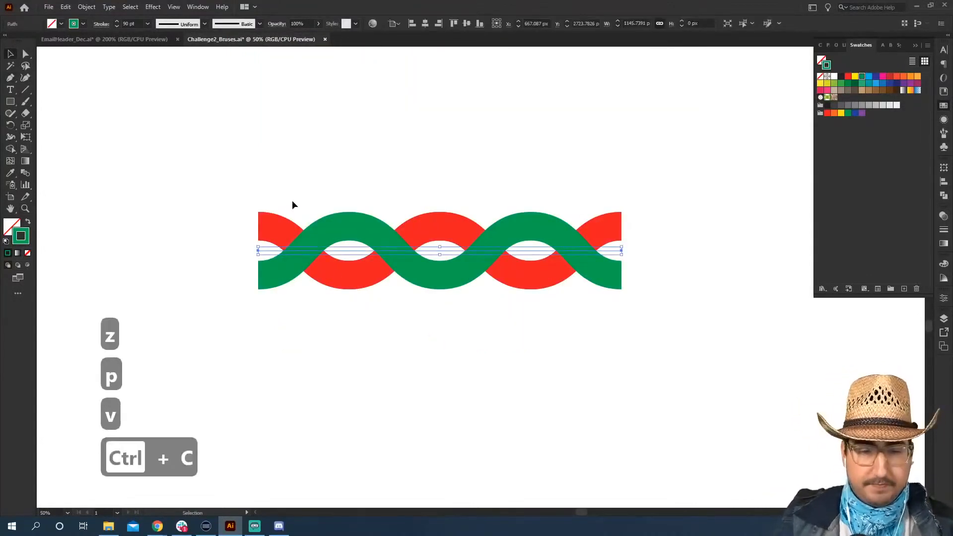
{"action": "left_click_drag", "start_coordinate": [318, 250], "coordinate": [308, 376]}
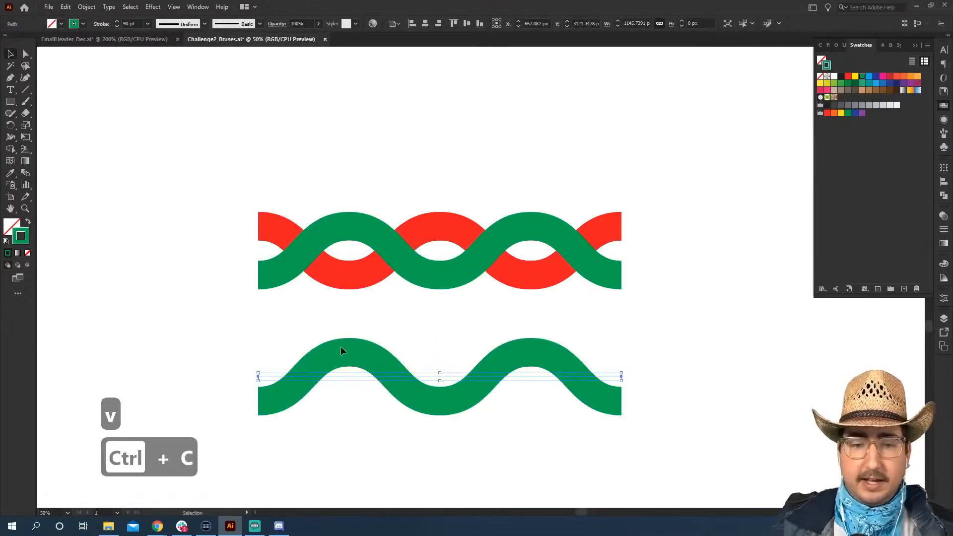
- Turn off the Zig Zag effect on the lower green copy to make it a straight band
{"action": "left_click", "coordinate": [943, 121]}
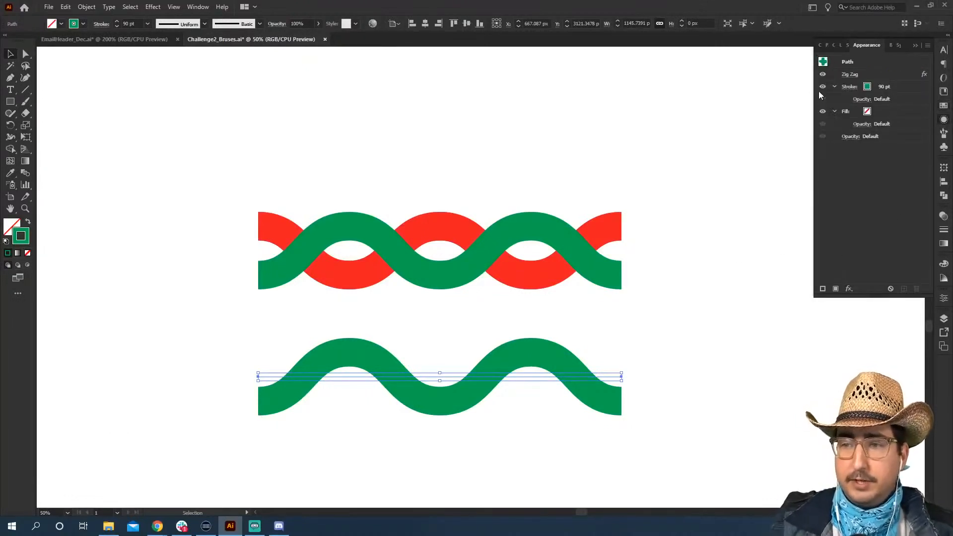
{"action": "left_click", "coordinate": [823, 75]}
{"action": "left_click", "coordinate": [649, 347]}
{"action": "left_click", "coordinate": [534, 389]}
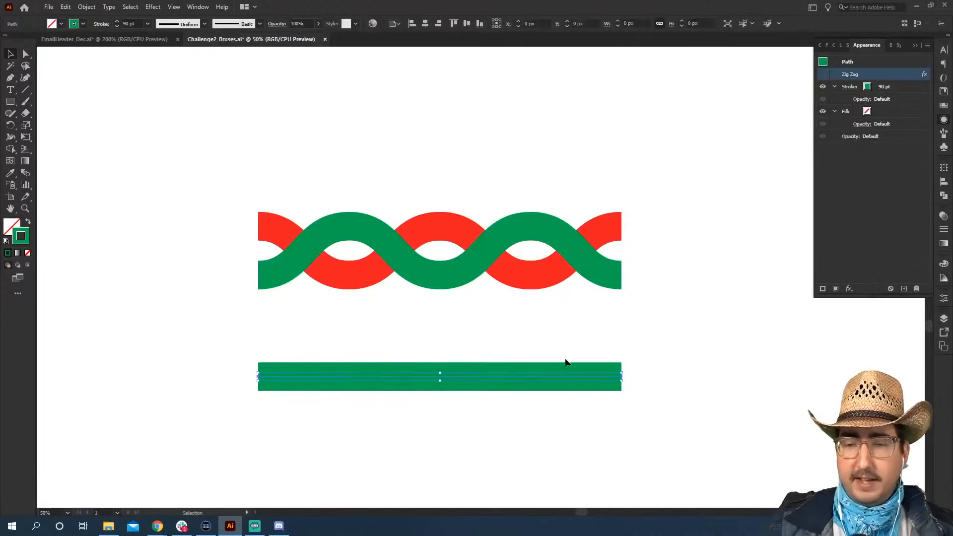
- Recolour the straight band's stroke brown and move it up onto the braid's horizontal centre line
{"action": "left_click", "coordinate": [943, 106]}
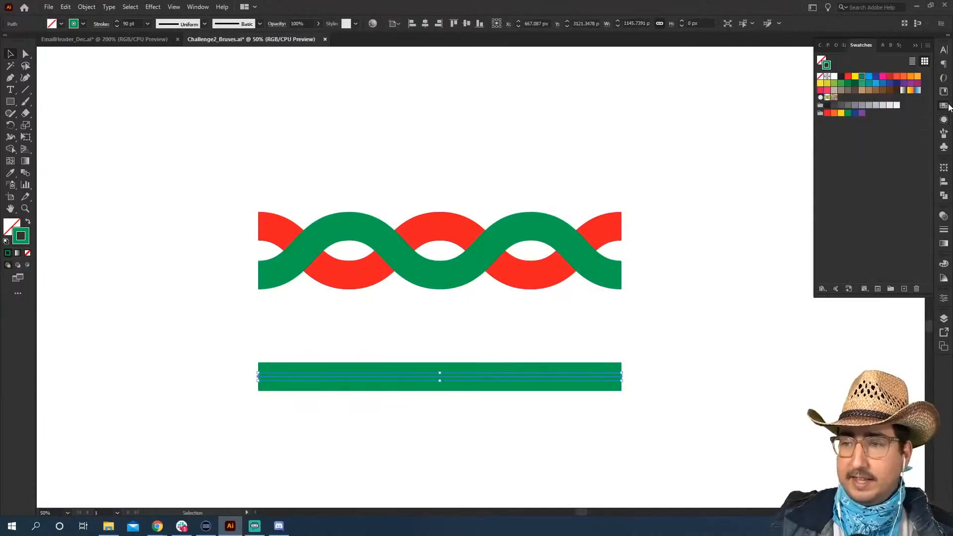
{"action": "left_click", "coordinate": [877, 90]}
{"action": "left_click", "coordinate": [696, 328]}
{"action": "left_click", "coordinate": [412, 386]}
{"action": "left_click_drag", "start_coordinate": [394, 377], "coordinate": [401, 252]}
{"action": "left_click", "coordinate": [427, 167]}
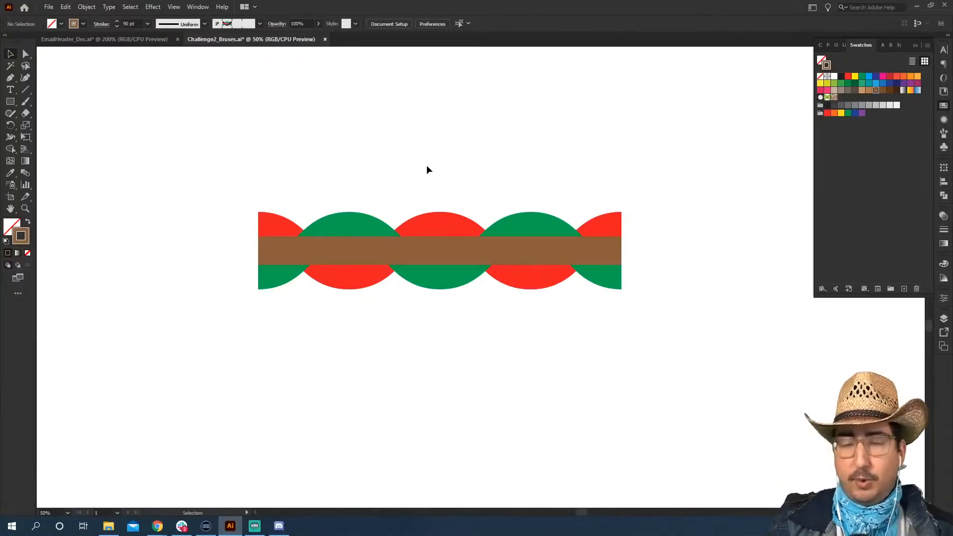
- Expand the appearance of all three strands and compare their paths in outline view before and after
{"action": "key", "text": "ctrl+y"}
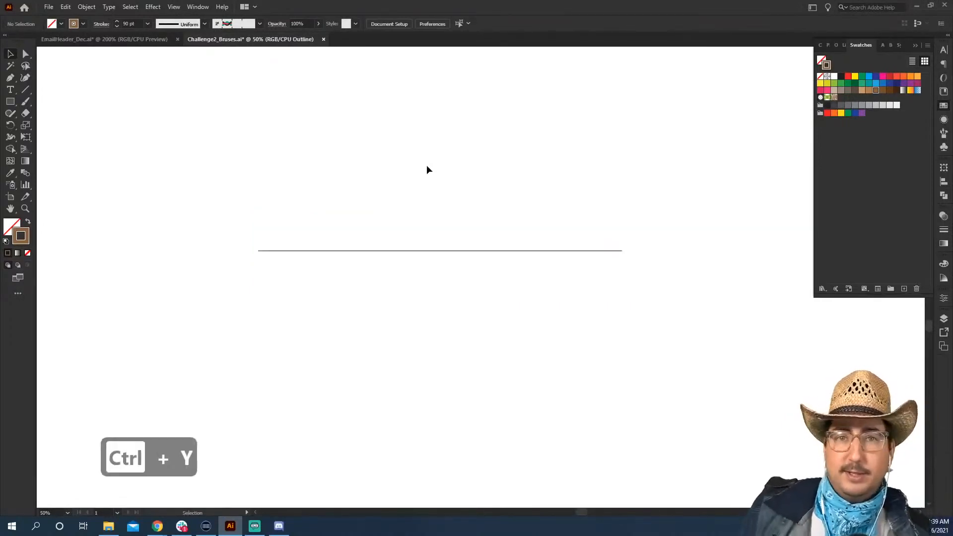
{"action": "key", "text": "ctrl+y"}
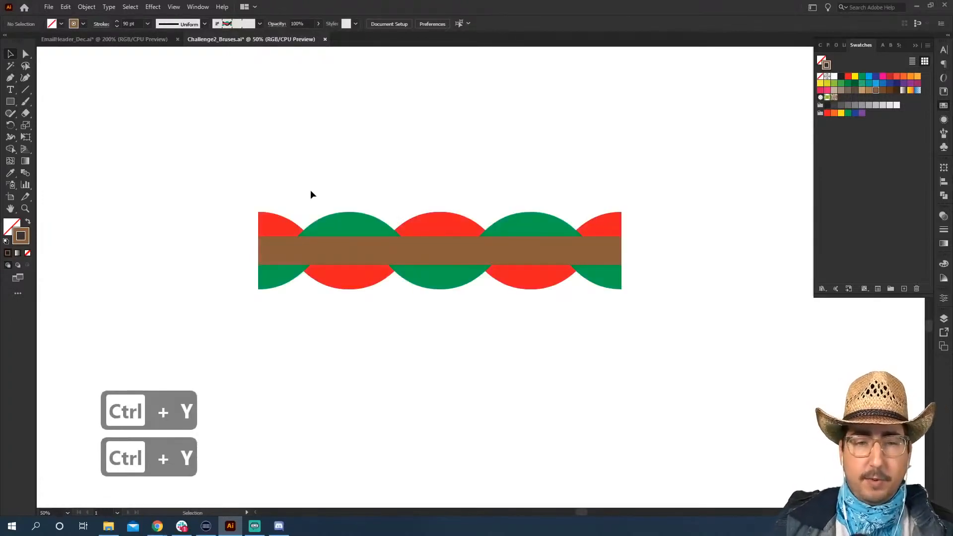
{"action": "mouse_move", "coordinate": [301, 210]}
{"action": "left_mouse_down"}
{"action": "mouse_move", "coordinate": [643, 397]}
{"action": "mouse_move", "coordinate": [644, 361]}
{"action": "left_mouse_up"}
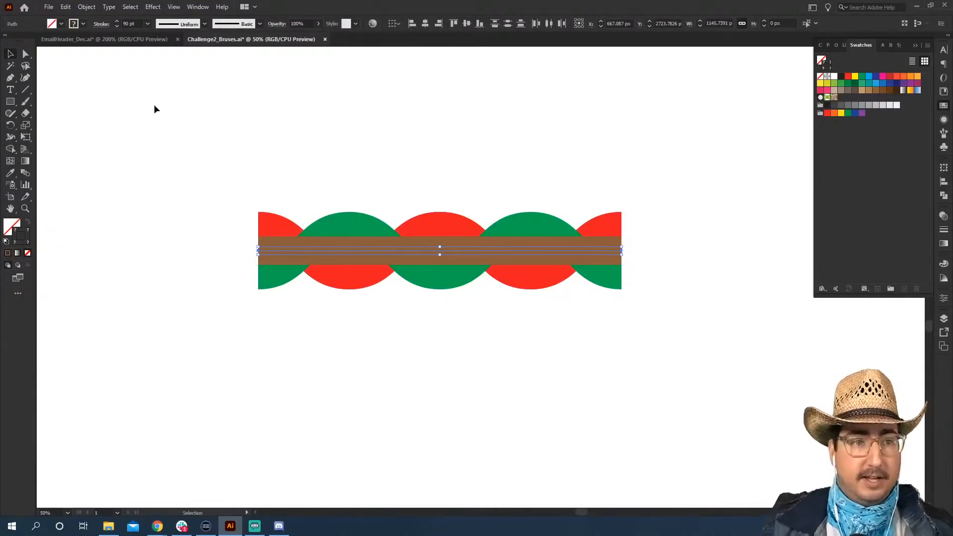
{"action": "left_click", "coordinate": [84, 7]}
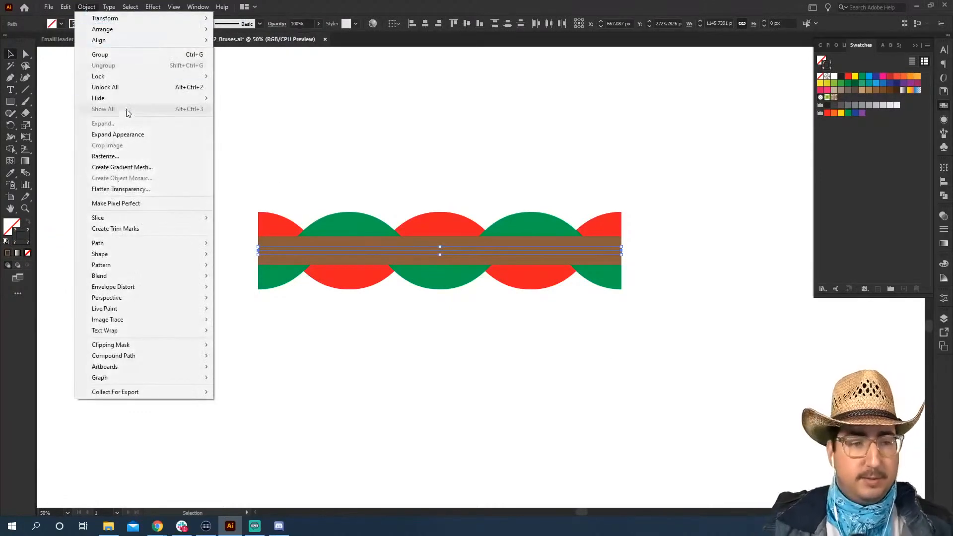
{"action": "left_click", "coordinate": [135, 137]}
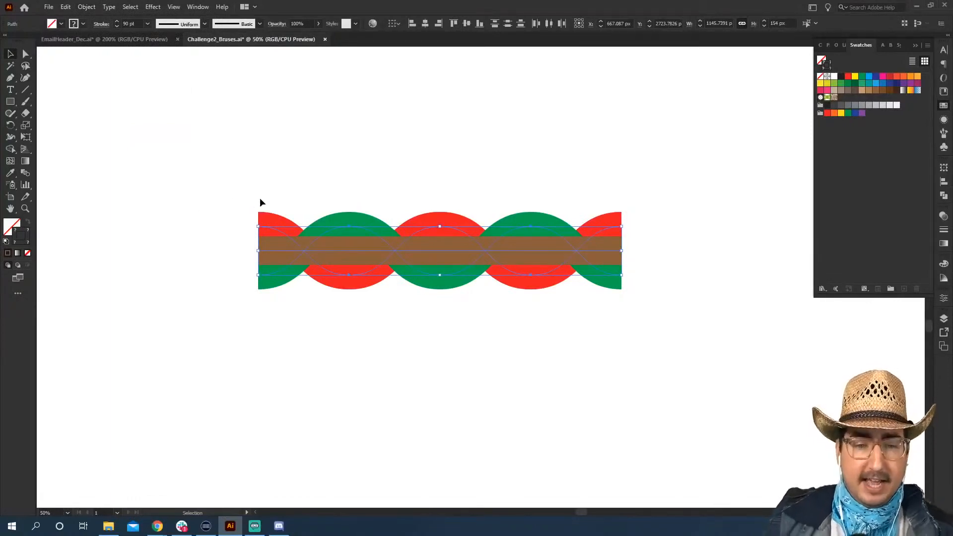
{"action": "key", "text": "ctrl+y"}
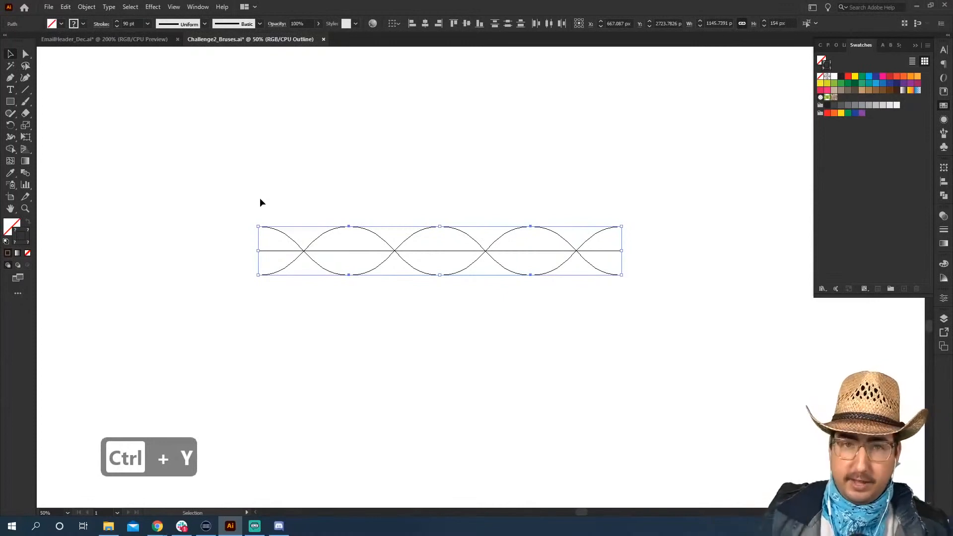
{"action": "key", "text": "ctrl+y"}
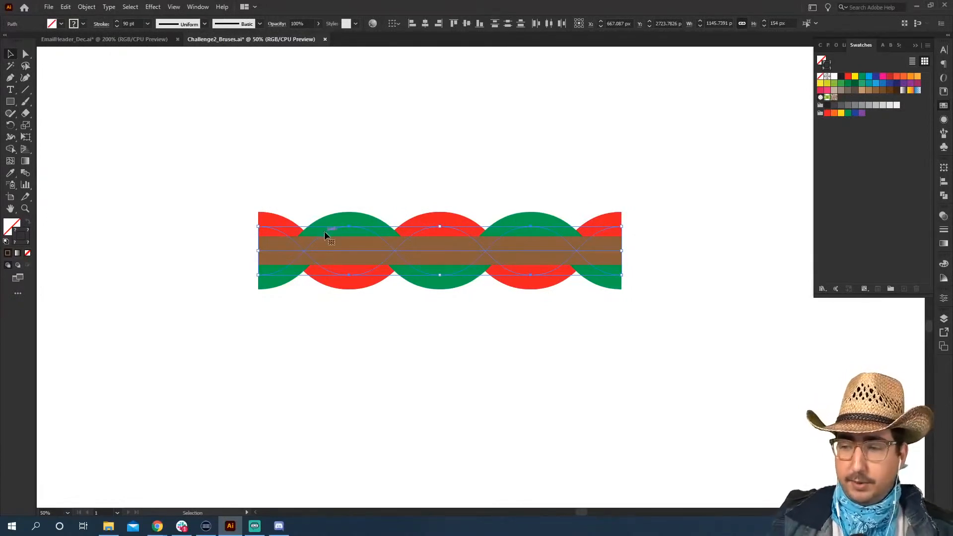
- Duplicate the expanded strands below and delete the copy's anchor points past the first crossing to leave a single twist
{"action": "left_click_drag", "start_coordinate": [324, 231], "coordinate": [295, 367]}
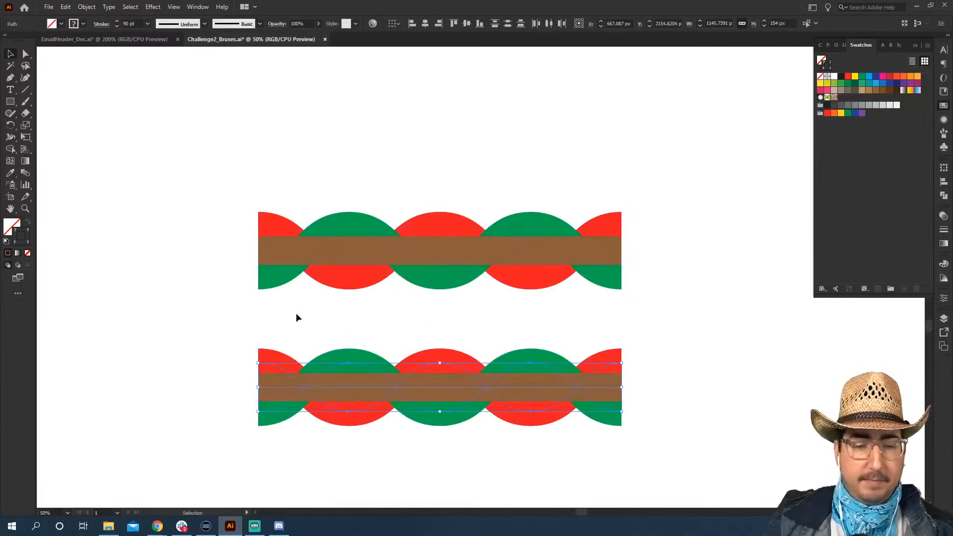
{"action": "key", "text": "z"}
{"action": "left_click", "coordinate": [382, 348]}
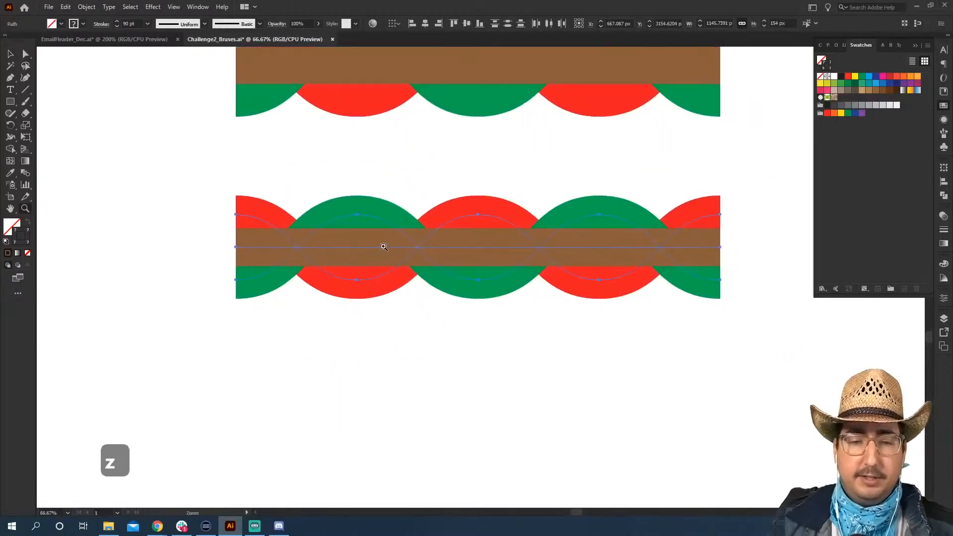
{"action": "key", "text": "a"}
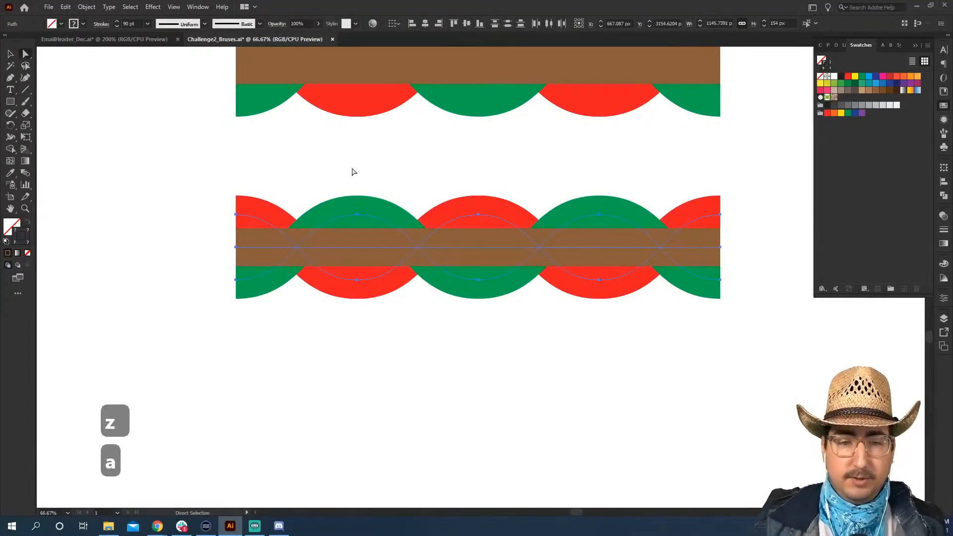
{"action": "left_click_drag", "start_coordinate": [384, 173], "coordinate": [773, 343]}
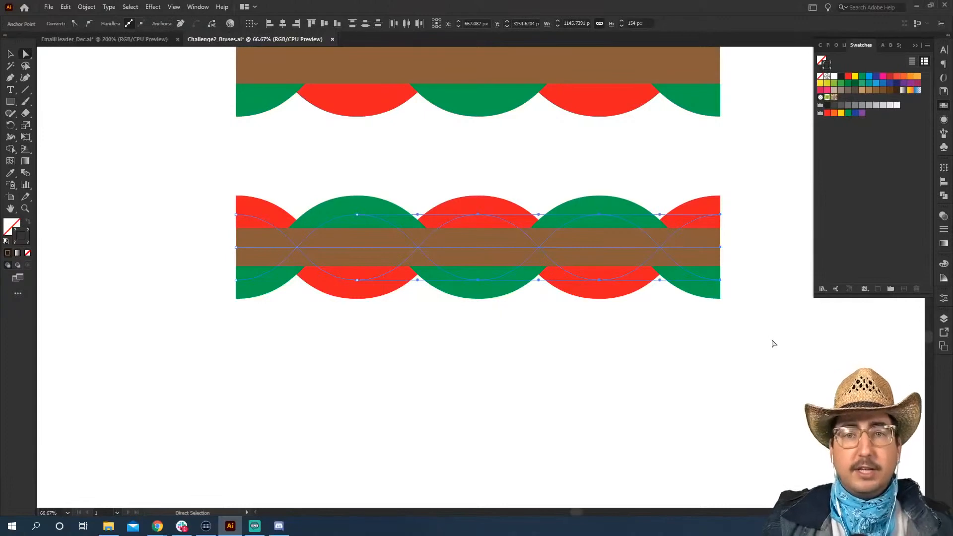
{"action": "key", "text": "BackSpace"}
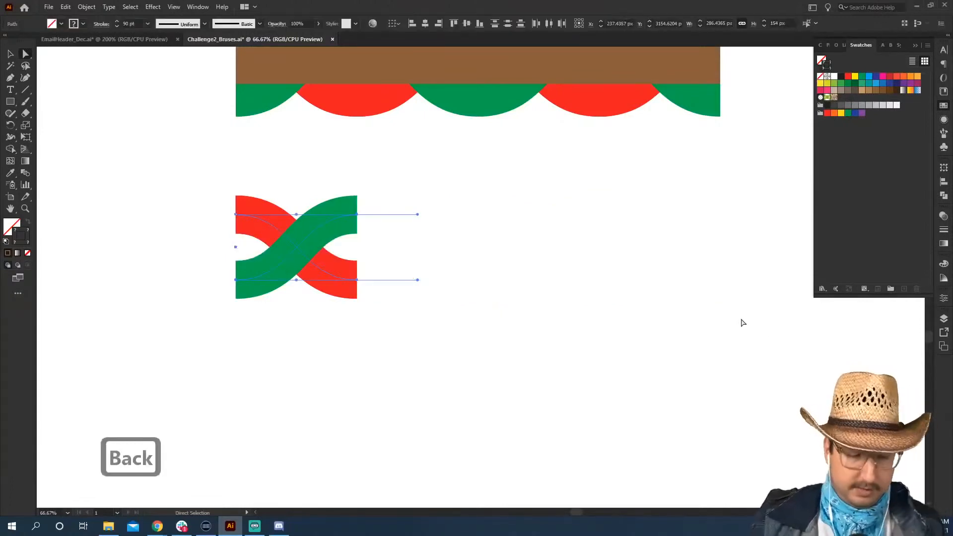
{"action": "left_click", "coordinate": [519, 279]}
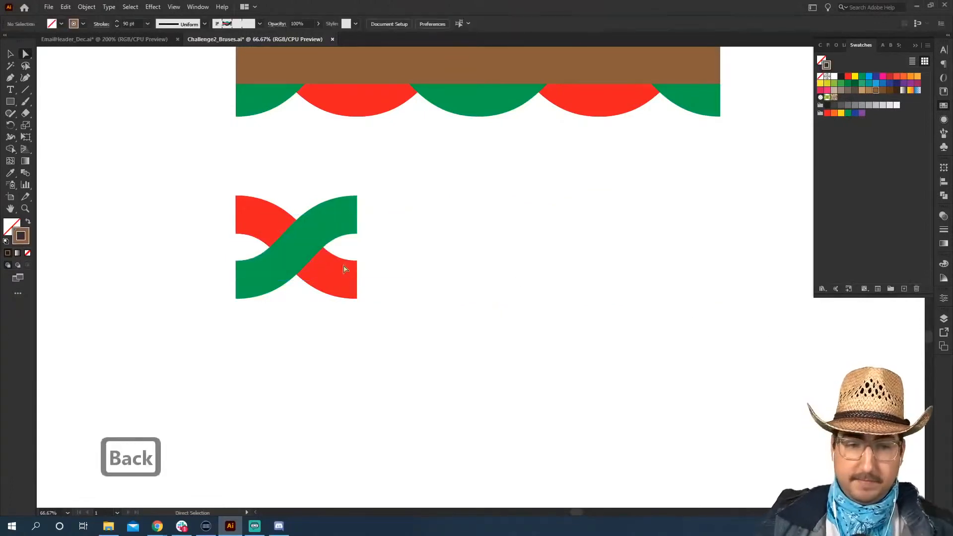
- Draw a straight brown Pen tool line across the middle of the single twist, from its left edge to its right edge
{"action": "key", "text": "p"}
{"action": "left_click", "coordinate": [246, 248]}
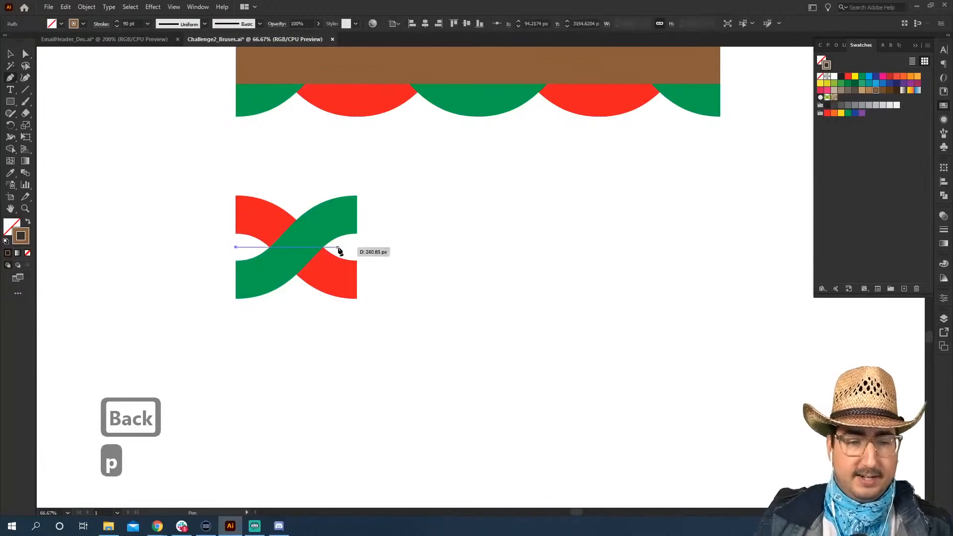
{"action": "left_click", "coordinate": [357, 250]}
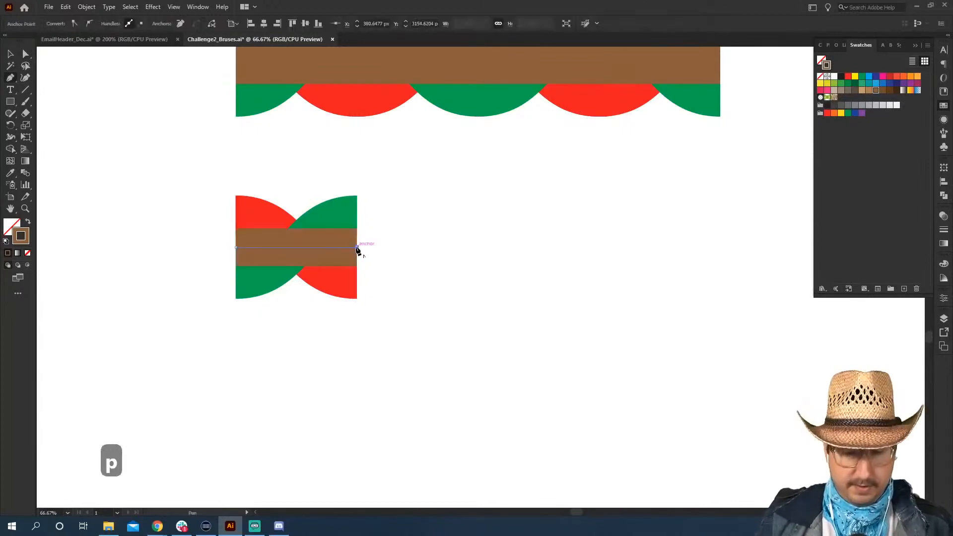
{"action": "key", "text": "i"}
{"action": "key", "text": "v"}
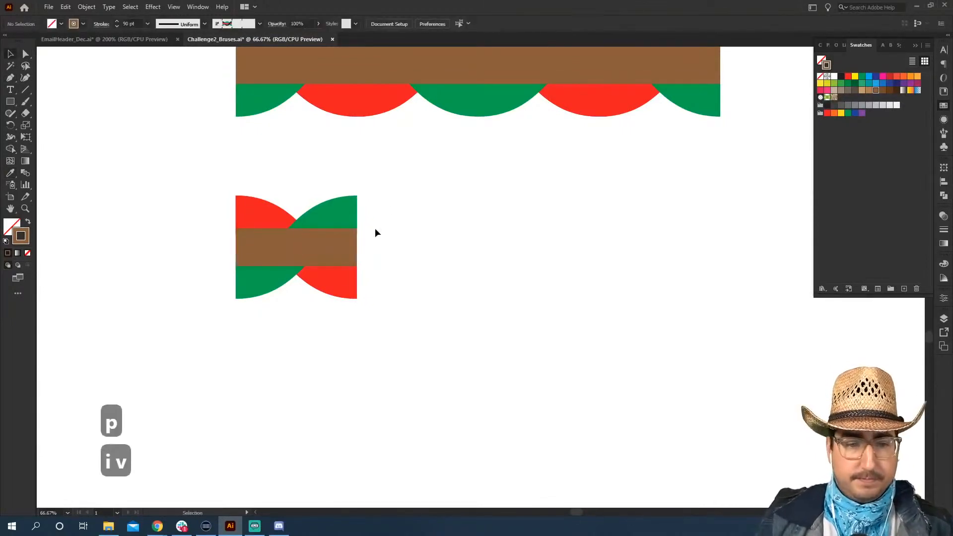
- Send the short brown strand behind the red and green strands, then deselect it
{"action": "left_click", "coordinate": [309, 247]}
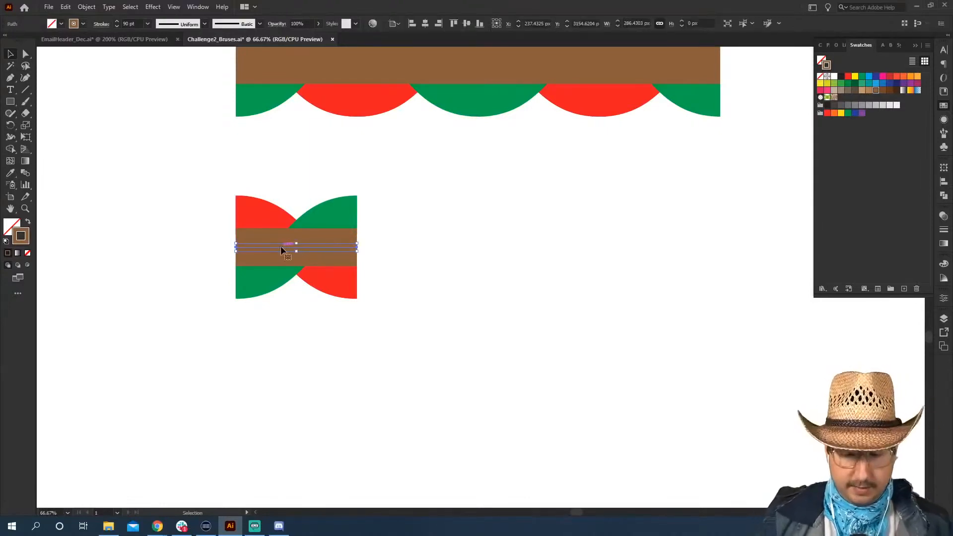
{"action": "key", "text": "ctrl+shift+bracketleft"}
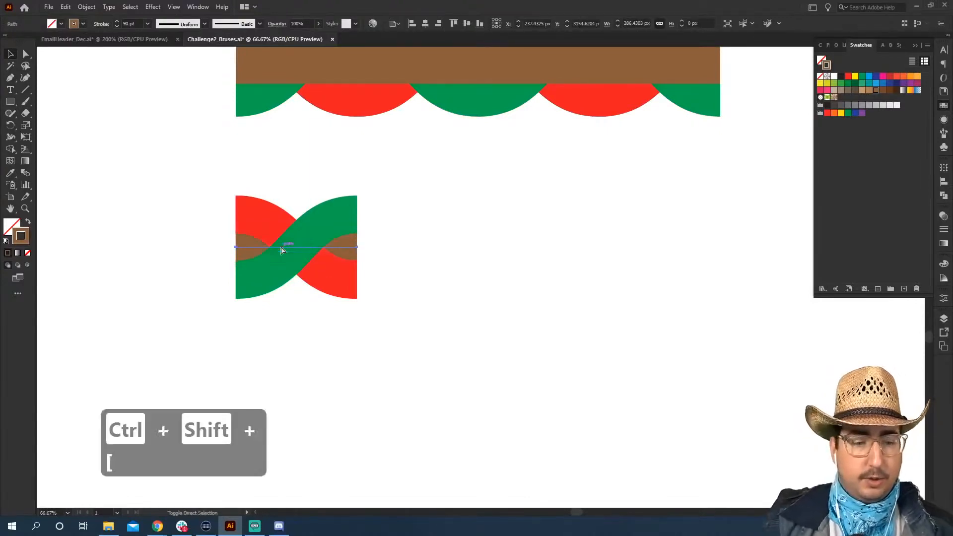
{"action": "left_click", "coordinate": [407, 242]}
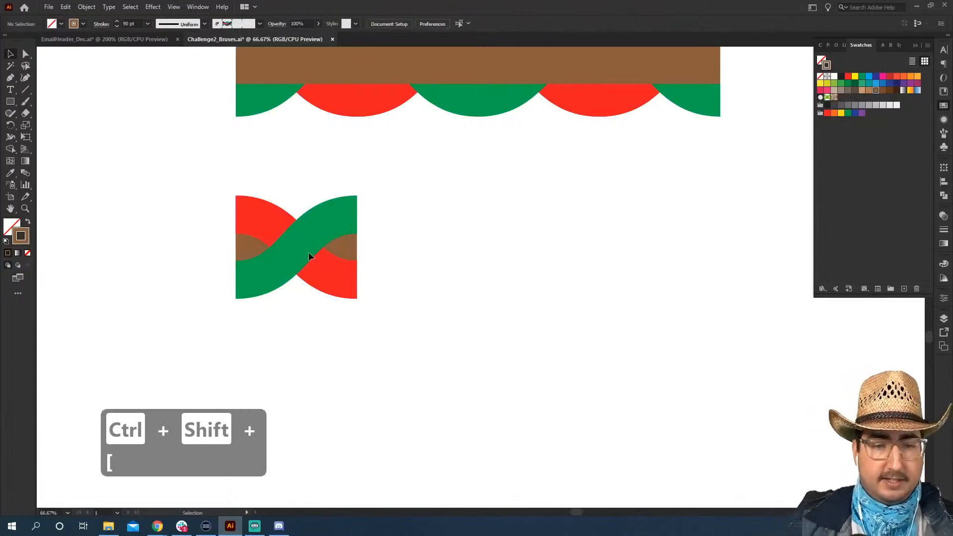
- Move the upper end anchors of the green and red strands up 30 px and delete the stray red strand at the old position
{"action": "key", "text": "a"}
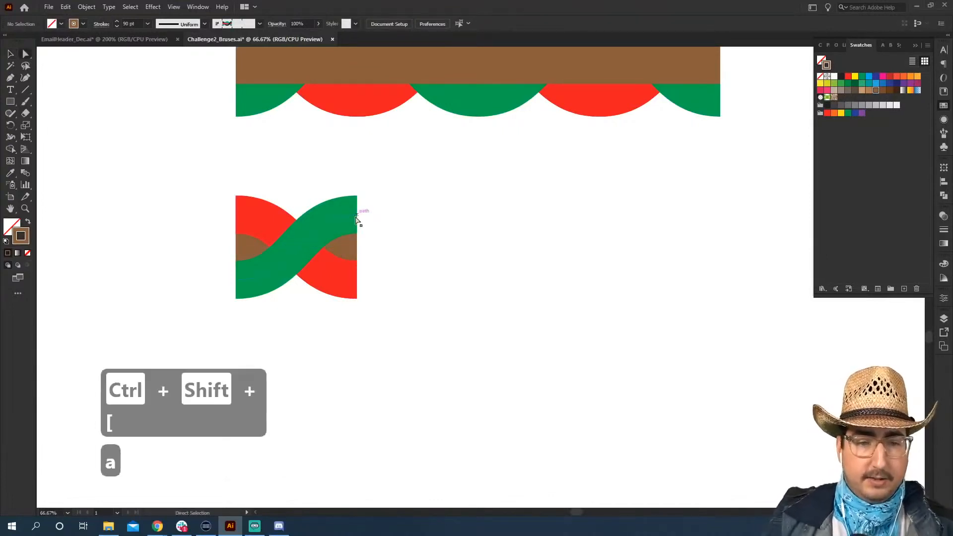
{"action": "left_click", "coordinate": [356, 214]}
{"action": "left_click", "coordinate": [236, 214], "text": "shift"}
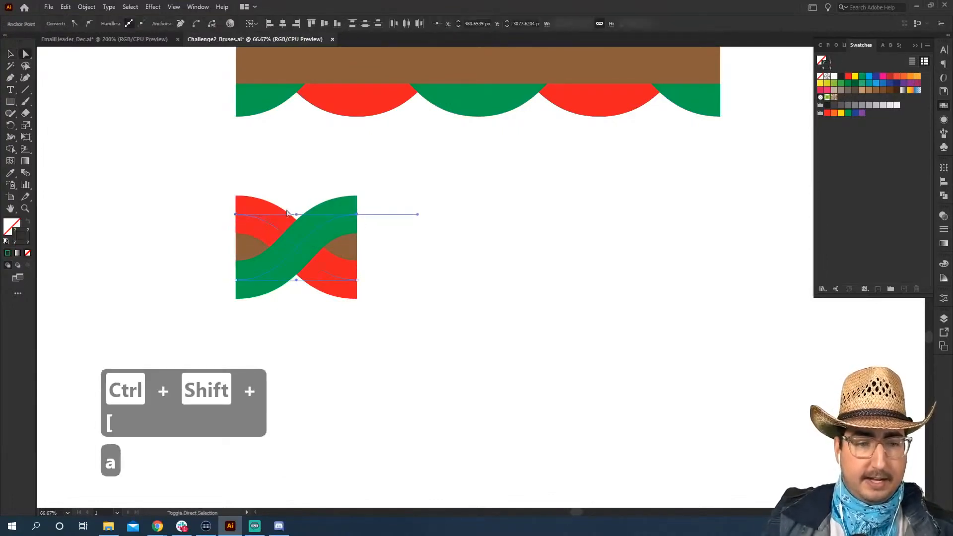
{"action": "key", "text": "shift+Up"}
{"action": "key", "text": "shift+Up"}
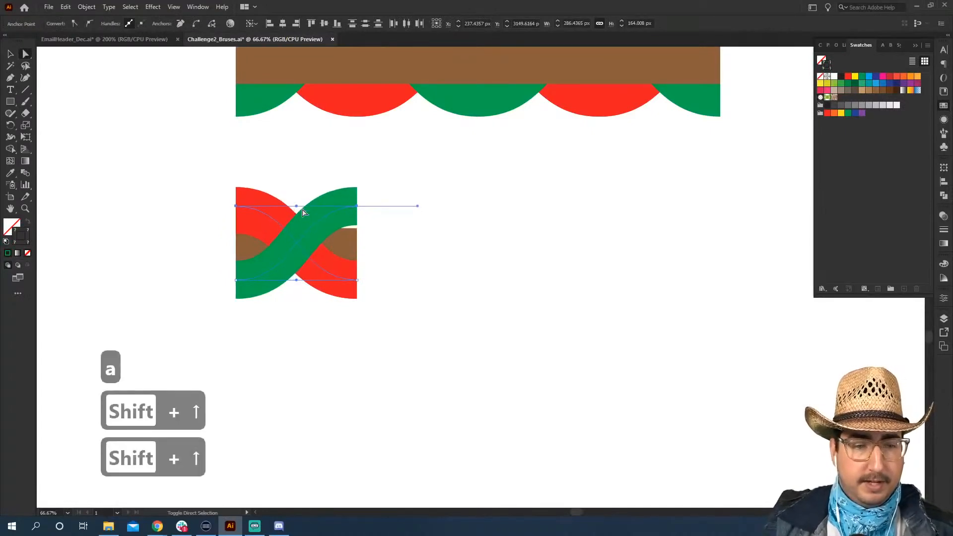
{"action": "key", "text": "shift+Up"}
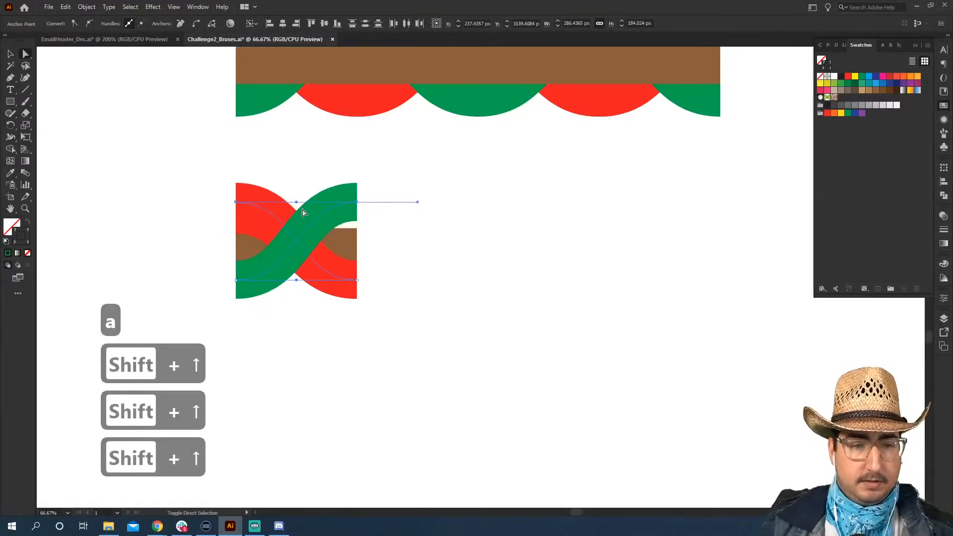
{"action": "key", "text": "v"}
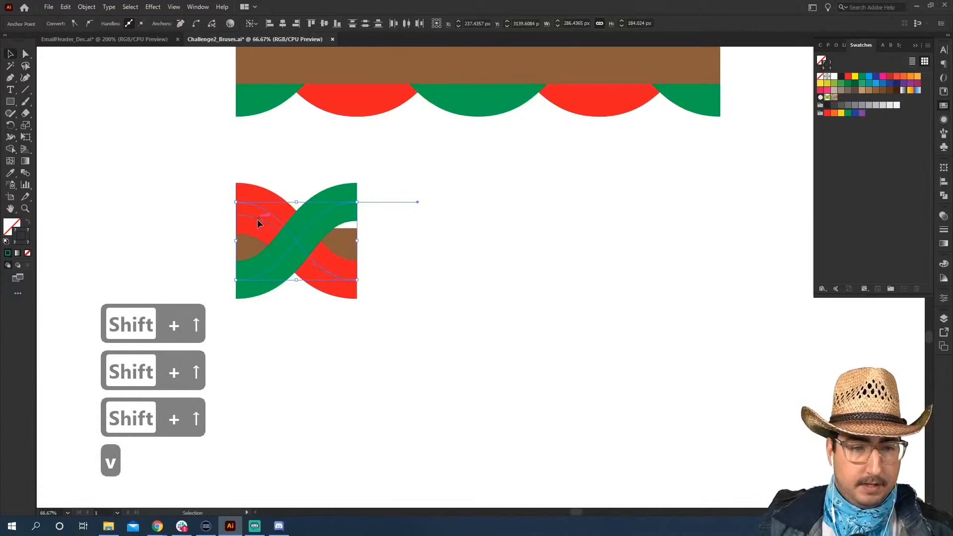
{"action": "key", "text": "BackSpace"}
- Move the lower end anchors of the red and green strands down 30 px to widen the twist
{"action": "key", "text": "a"}
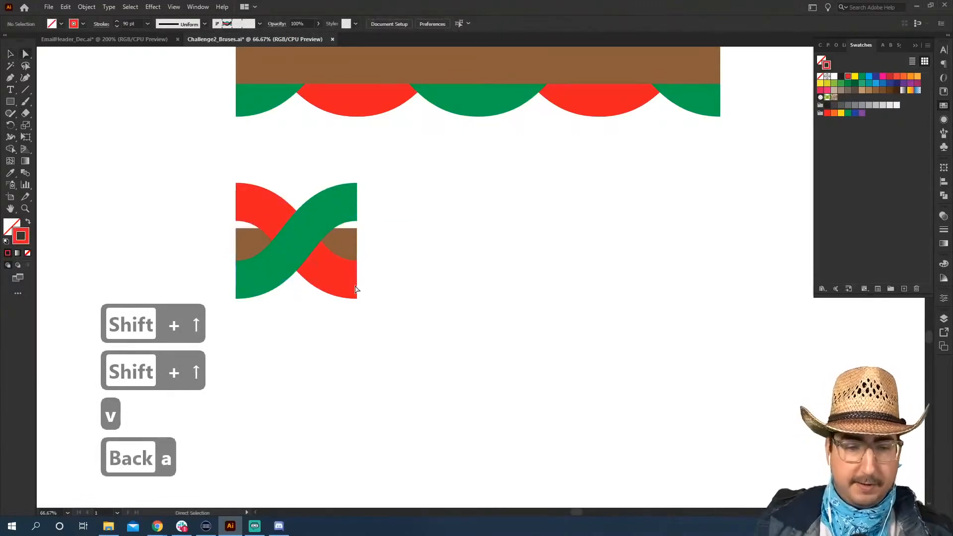
{"action": "left_click", "coordinate": [355, 284]}
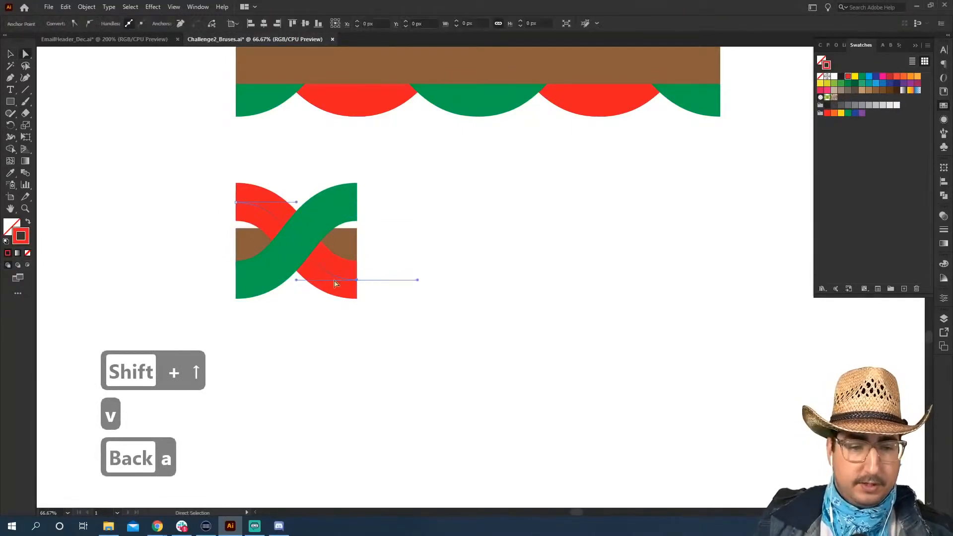
{"action": "left_click", "coordinate": [237, 280], "text": "shift"}
{"action": "key", "text": "shift+Down"}
{"action": "key", "text": "shift+Down"}
{"action": "key", "text": "shift+Down"}
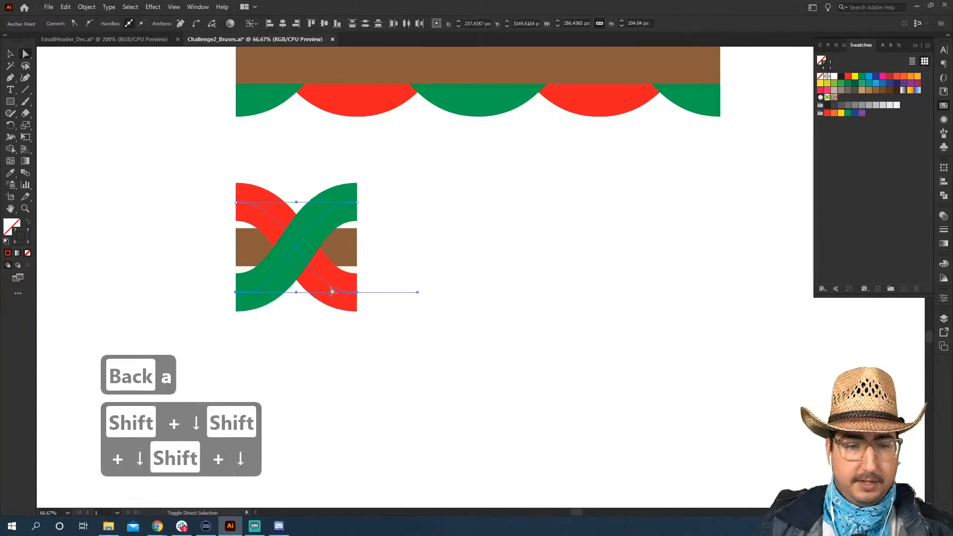
- Narrow the twist by moving the strands' upper end anchors down 10 px and their lower end anchors up 10 px, then deselect
{"action": "left_click", "coordinate": [375, 250]}
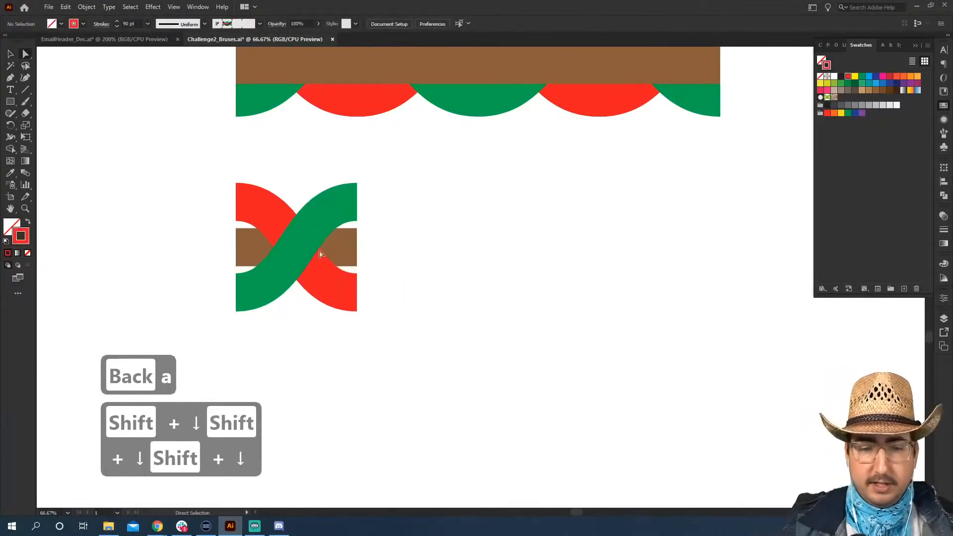
{"action": "left_click_drag", "start_coordinate": [223, 188], "coordinate": [443, 221]}
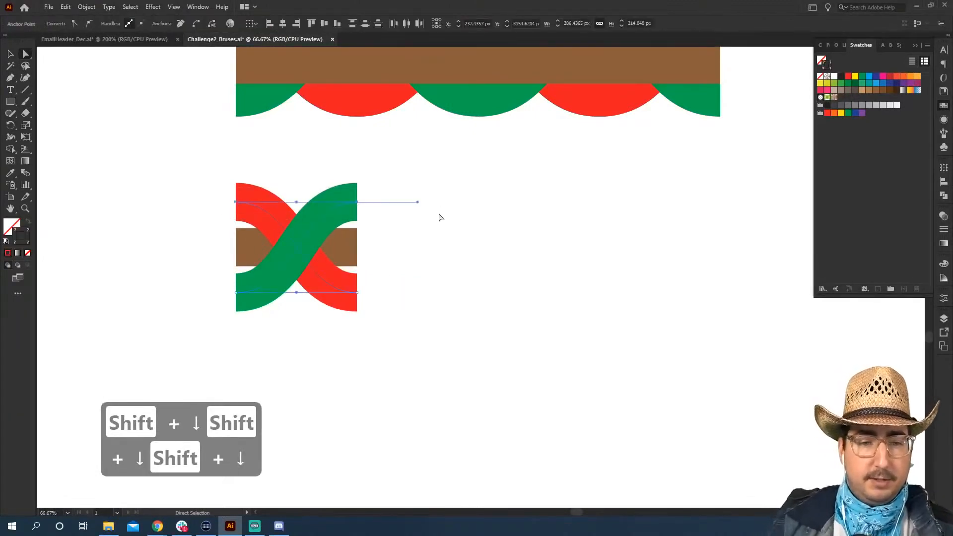
{"action": "key", "text": "shift+Down"}
{"action": "left_click_drag", "start_coordinate": [391, 286], "coordinate": [186, 334]}
{"action": "key", "text": "shift+Up"}
{"action": "key", "text": "v"}
{"action": "left_click", "coordinate": [430, 279]}
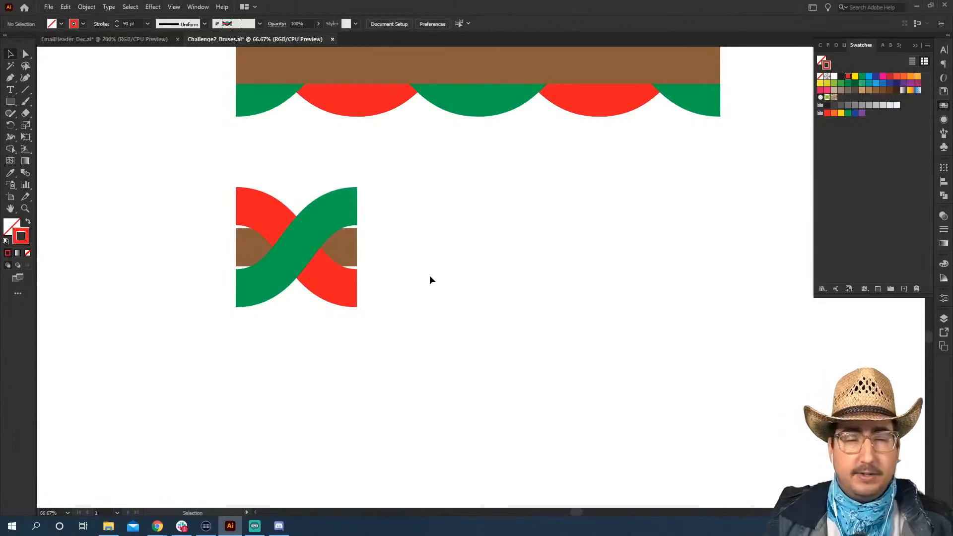
- Duplicate all three strands of the twist to the right, with the copy's left edge meeting the original's right edge
{"action": "left_click_drag", "start_coordinate": [396, 178], "coordinate": [209, 331]}
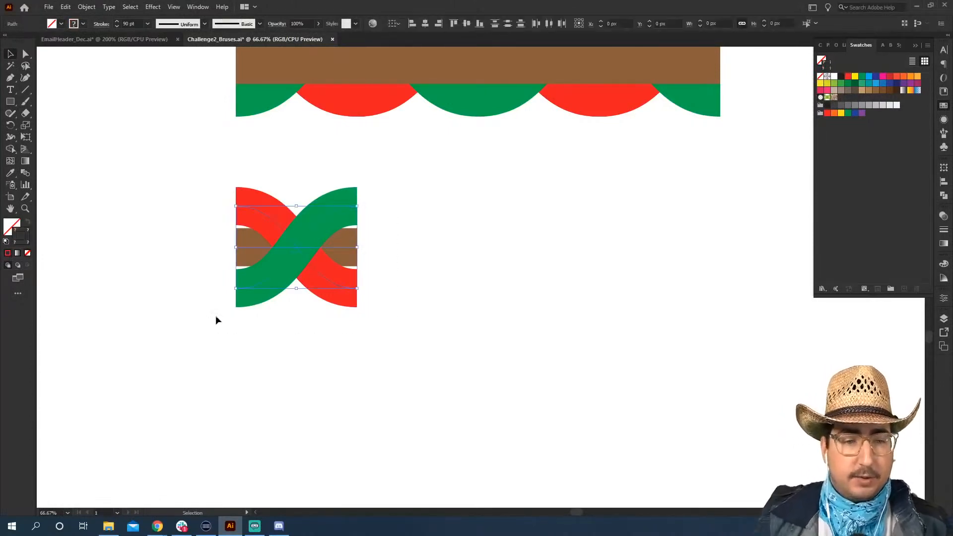
{"action": "left_click_drag", "start_coordinate": [260, 210], "coordinate": [380, 216]}
{"action": "key", "text": "Left"}
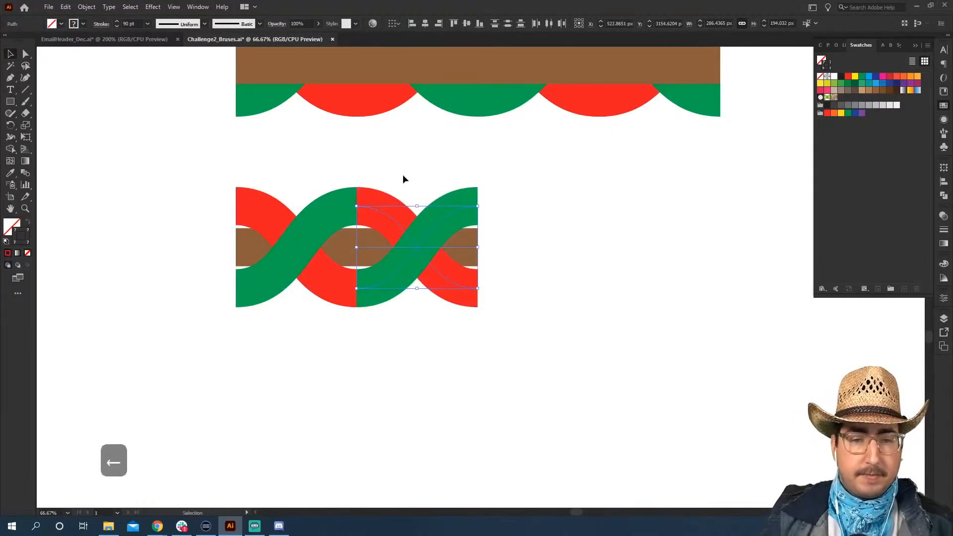
- Swap the copied twist's strand colours with the Eyedropper, making its red strand green and its green strand red, and deselect
{"action": "left_click", "coordinate": [386, 208]}
{"action": "key", "text": "i"}
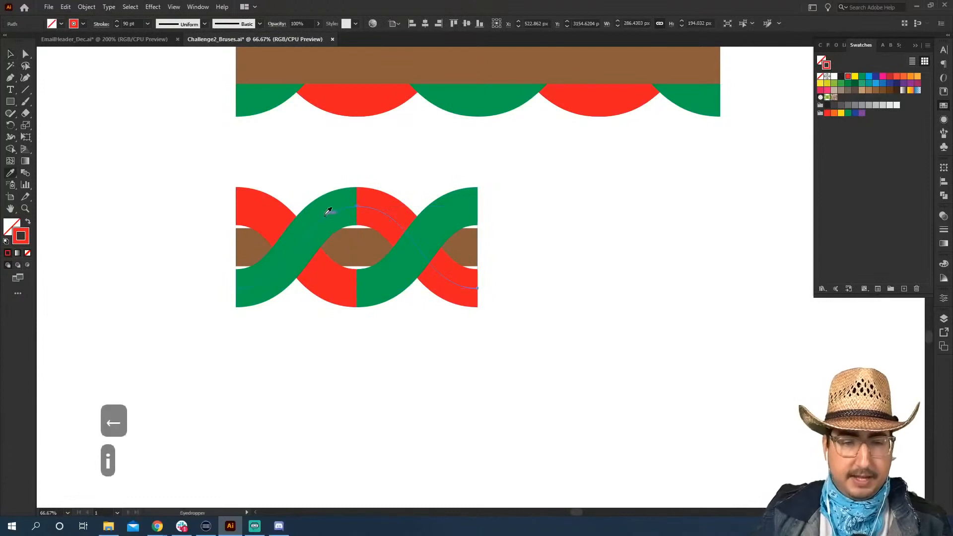
{"action": "left_click", "coordinate": [330, 209]}
{"action": "key", "text": "v"}
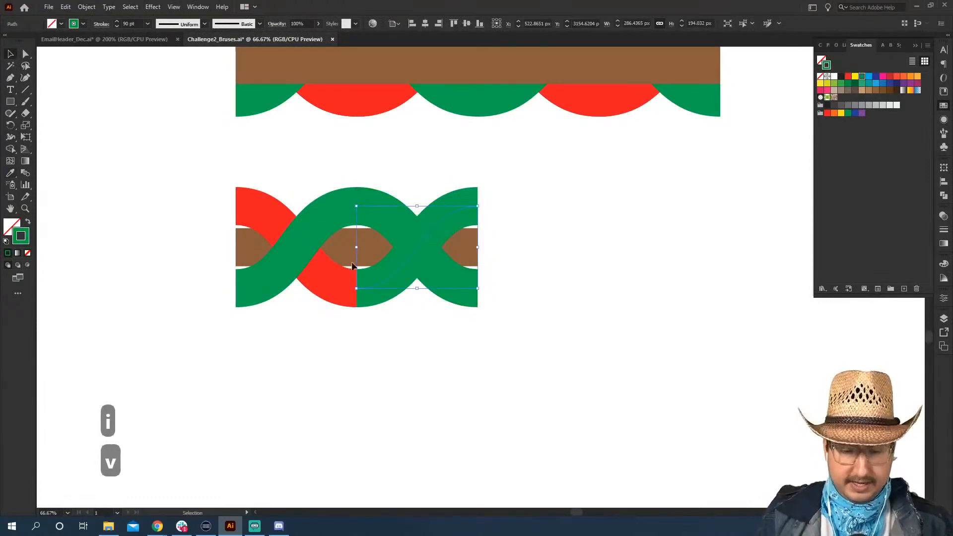
{"action": "key", "text": "i"}
{"action": "left_click", "coordinate": [327, 270]}
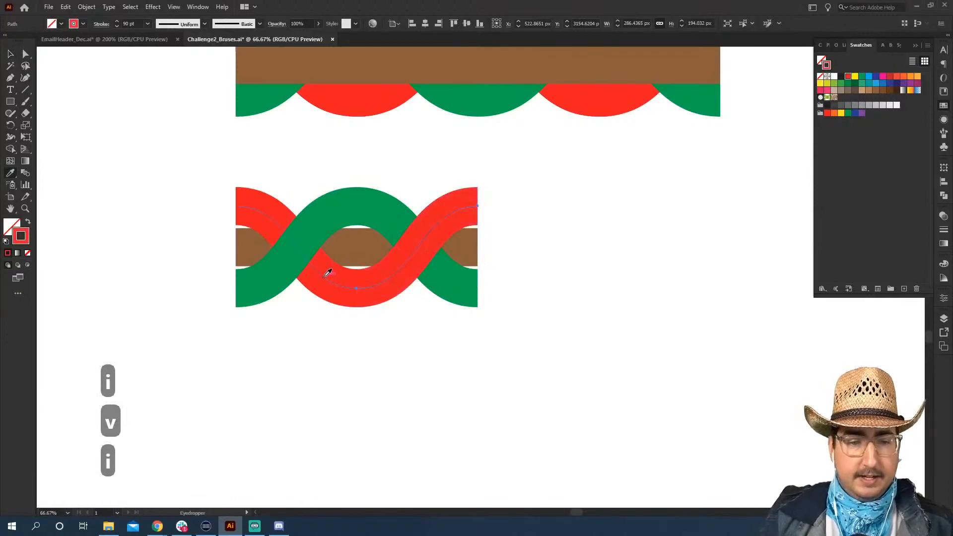
{"action": "key", "text": "v"}
{"action": "left_click", "coordinate": [416, 165]}
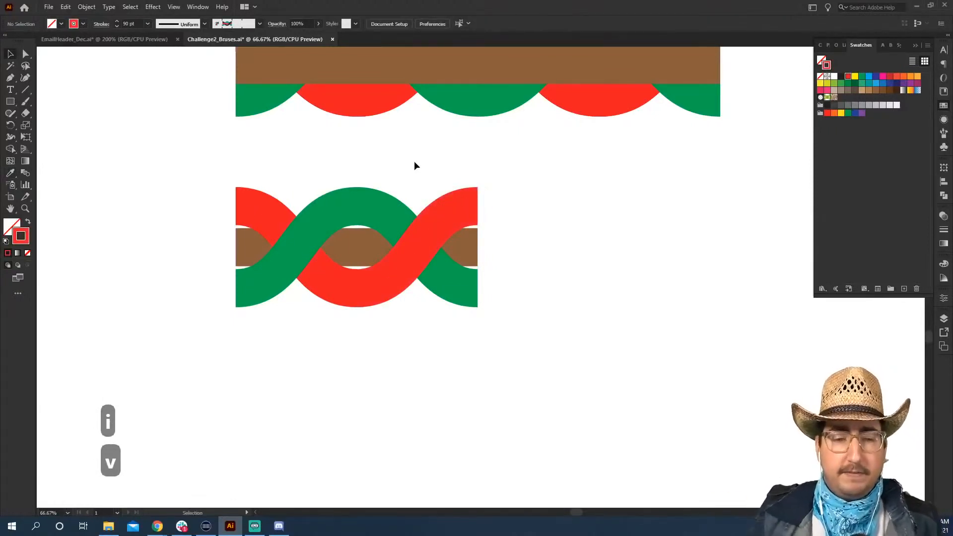
- Bring the copied twist's straight brown strand to the front of the red and green strands, then deselect it
{"action": "left_click", "coordinate": [470, 247]}
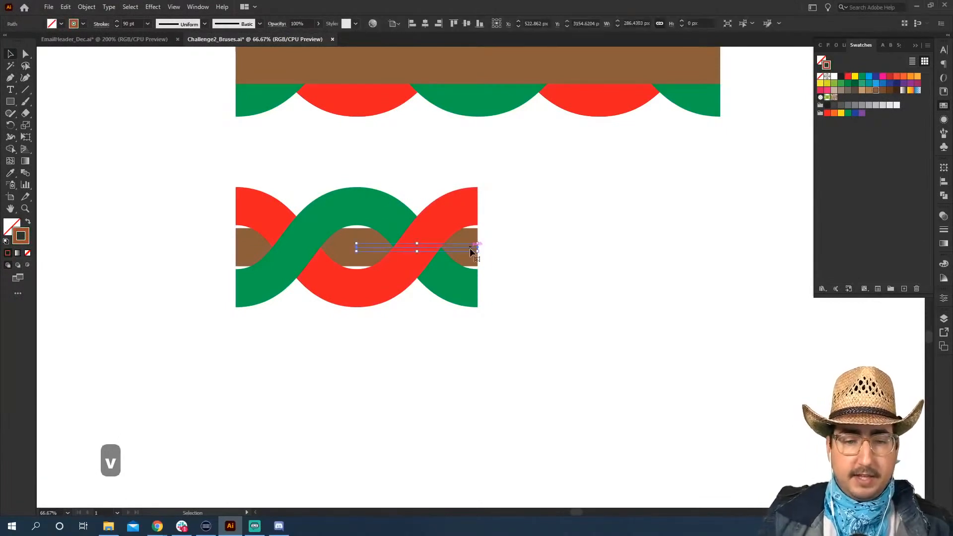
{"action": "key", "text": "ctrl+shift+bracketright"}
{"action": "right_click", "coordinate": [471, 250]}
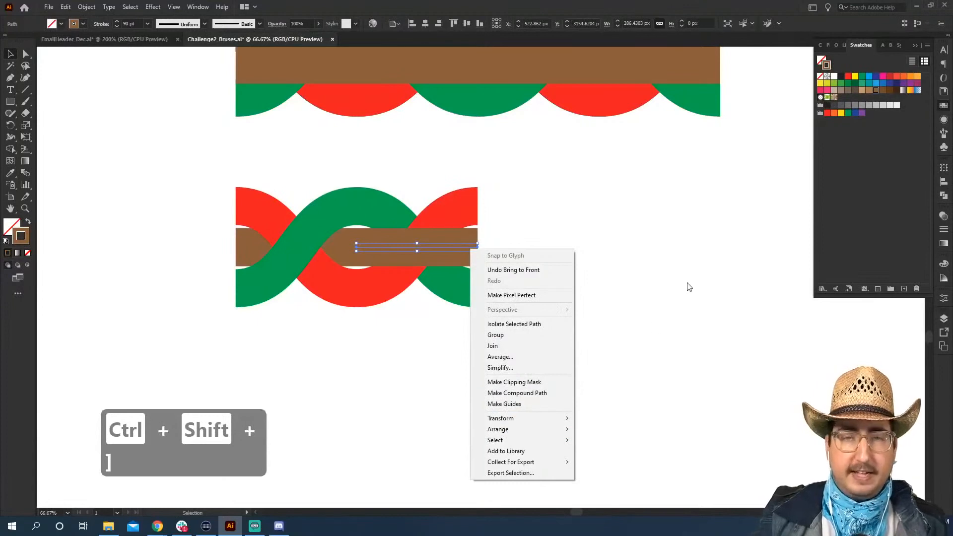
{"action": "left_click", "coordinate": [521, 304]}
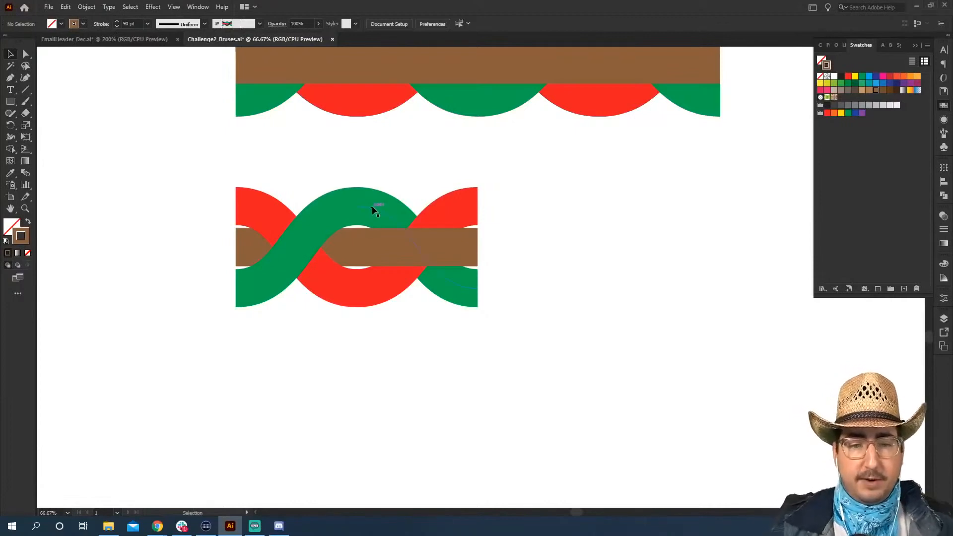
- Recolour the green strands' strokes dark brown and the red strands' strokes medium brown
{"action": "left_click", "coordinate": [344, 214]}
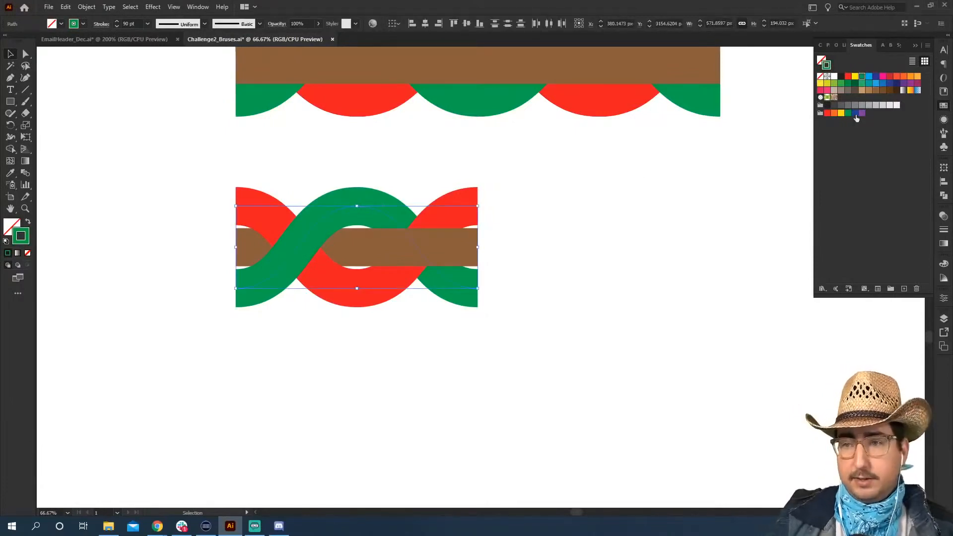
{"action": "left_click", "coordinate": [888, 90]}
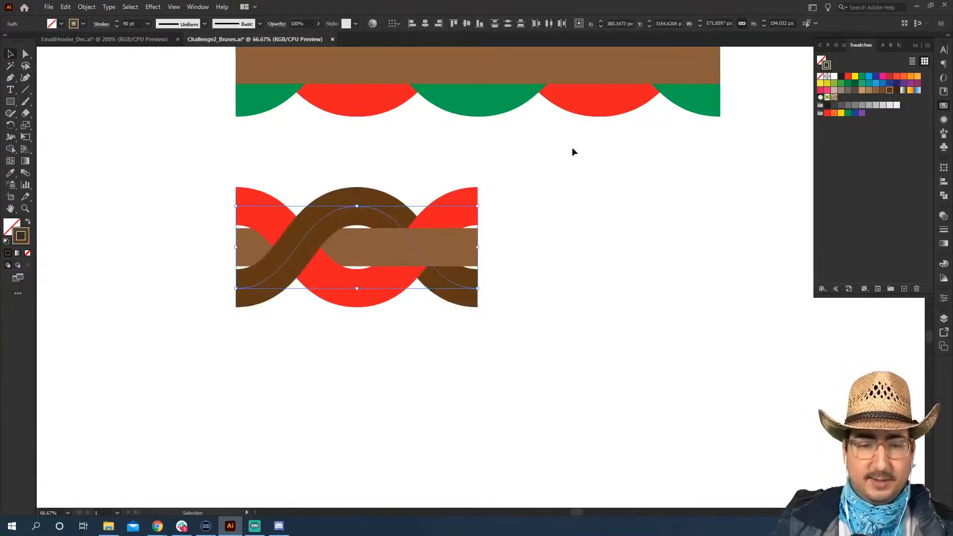
{"action": "left_click", "coordinate": [457, 216]}
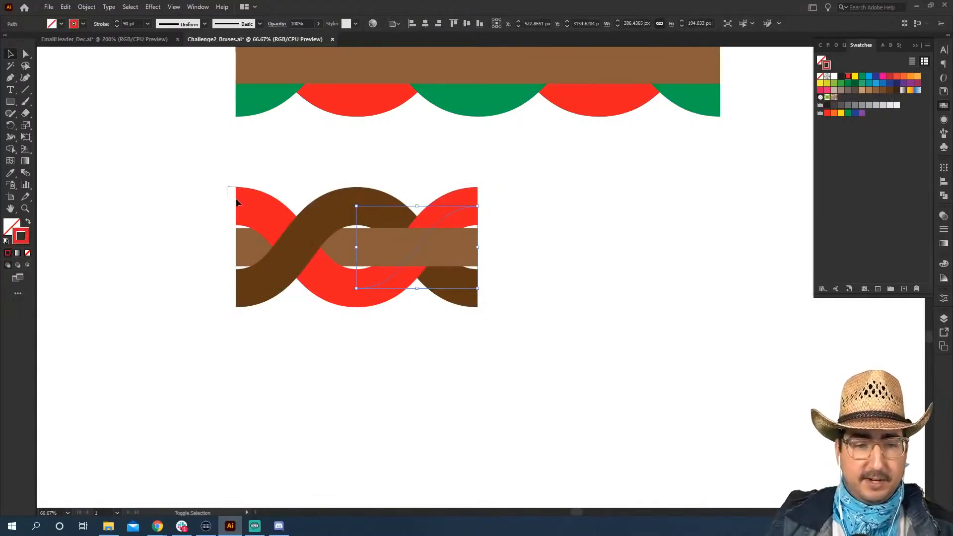
{"action": "left_click", "coordinate": [883, 91]}
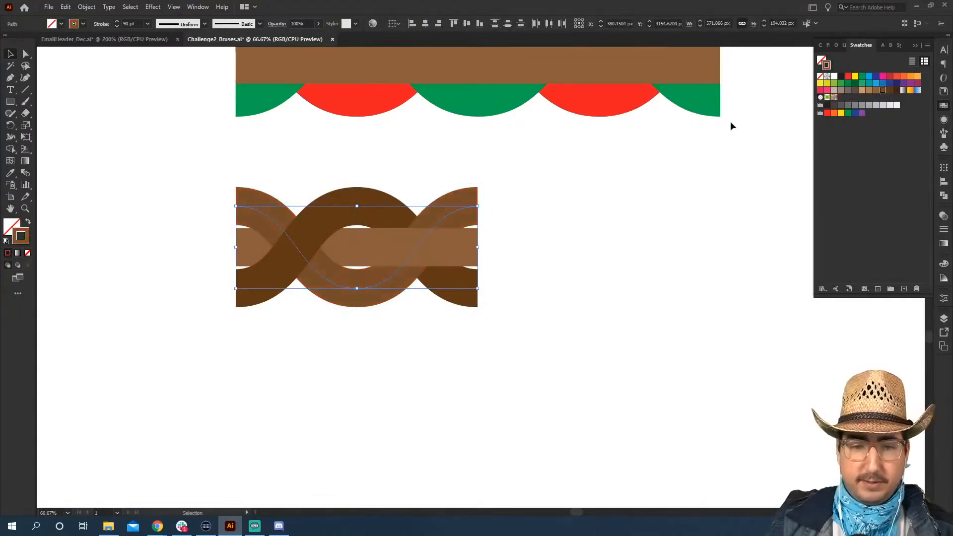
{"action": "left_click", "coordinate": [875, 91]}
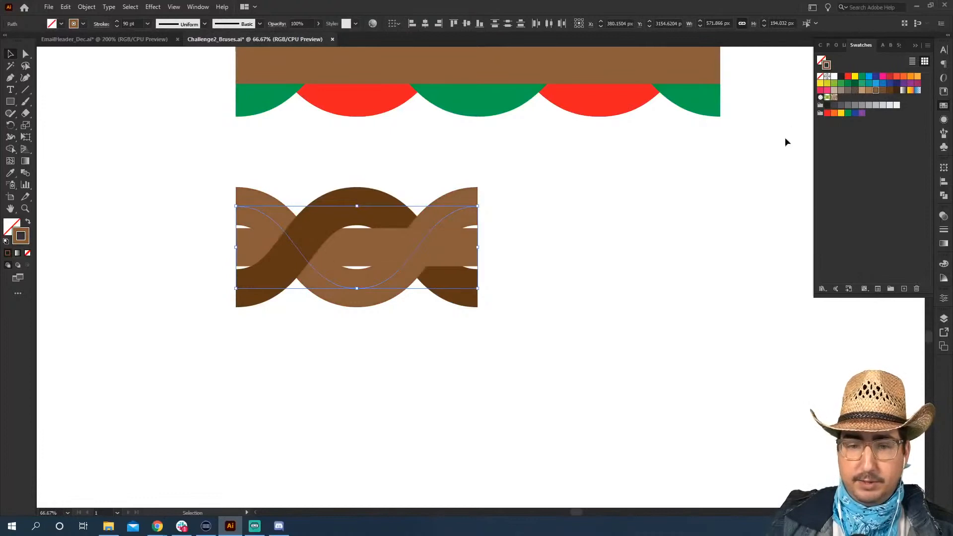
- Recolour both straight middle strands light tan and deselect them
{"action": "left_click", "coordinate": [461, 247]}
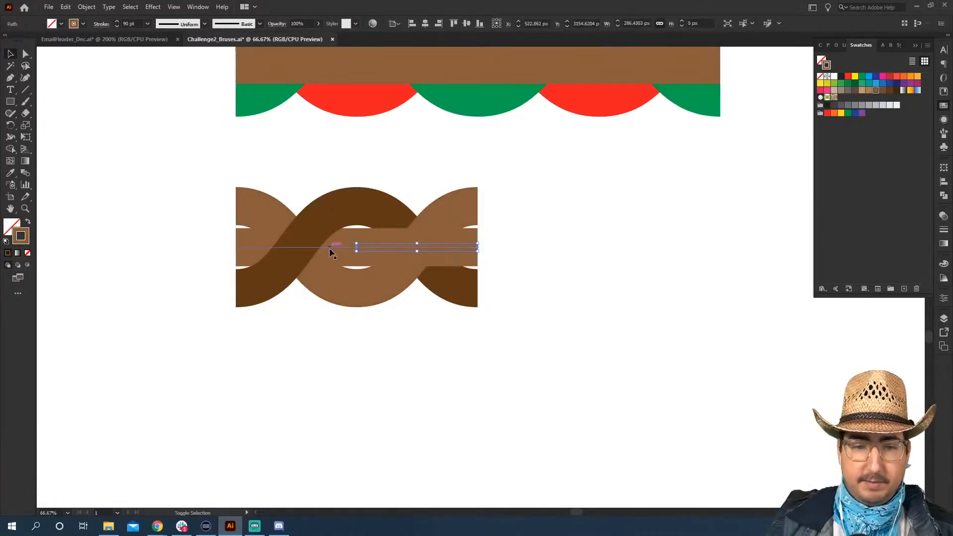
{"action": "left_click", "coordinate": [862, 90]}
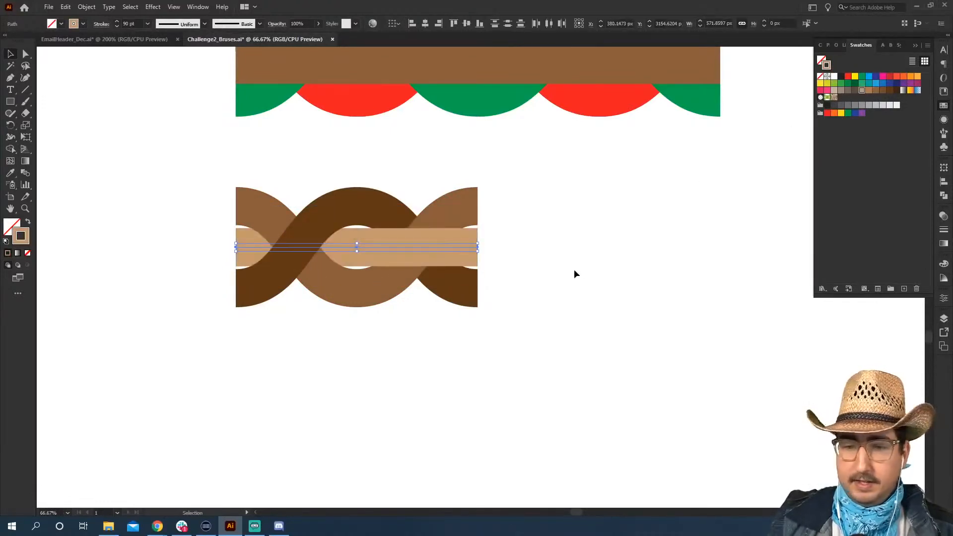
{"action": "left_click", "coordinate": [575, 268]}
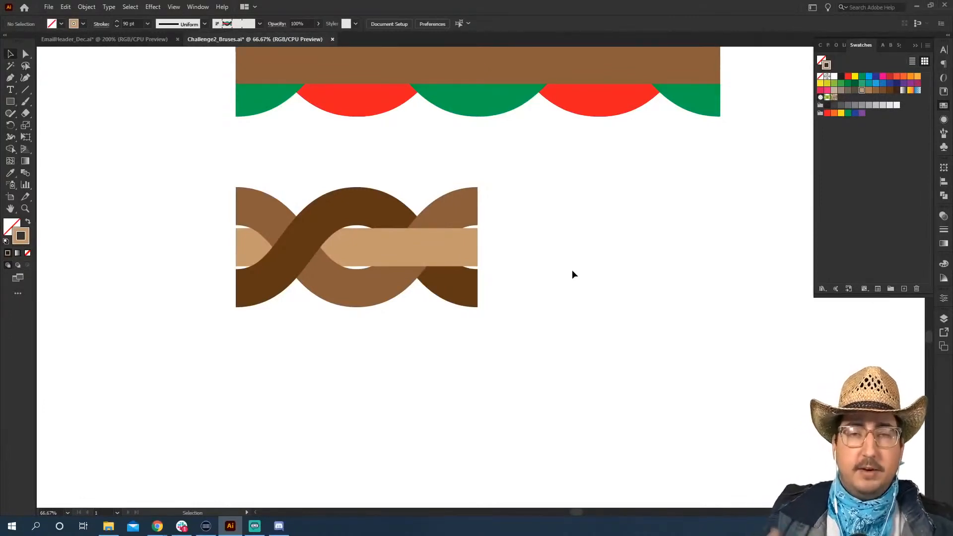
- Select all strands of the brown braid and start a new Pattern Brush from them
{"action": "left_click_drag", "start_coordinate": [489, 186], "coordinate": [195, 329]}
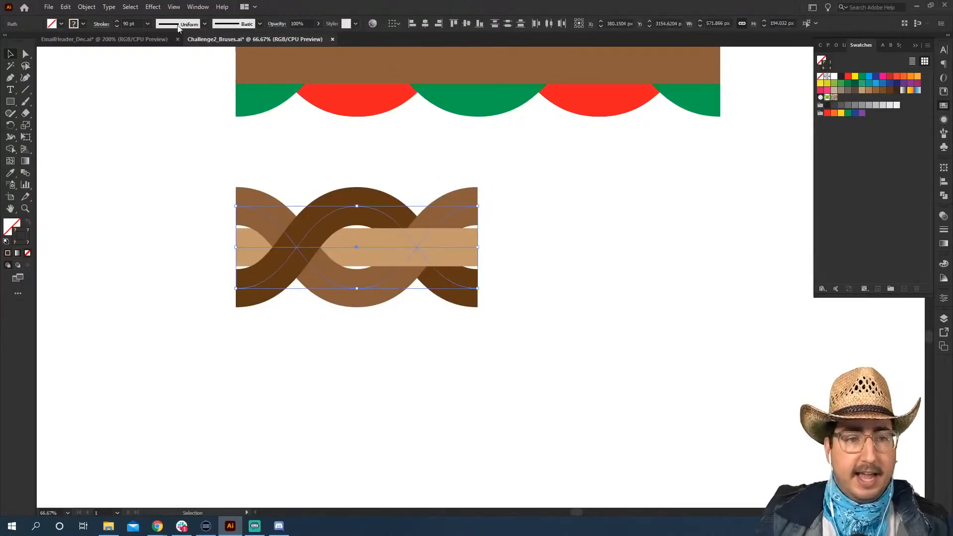
{"action": "left_click", "coordinate": [259, 23]}
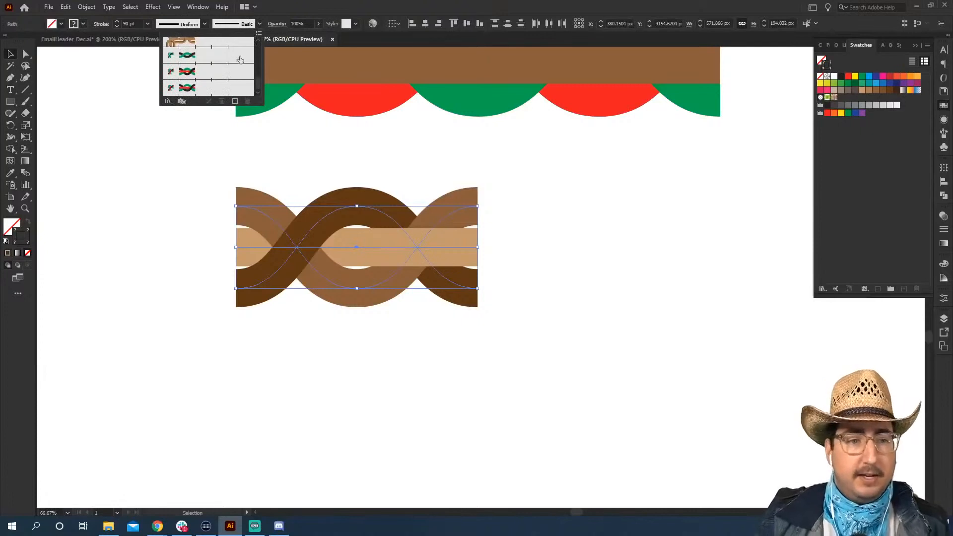
{"action": "left_click", "coordinate": [235, 101]}
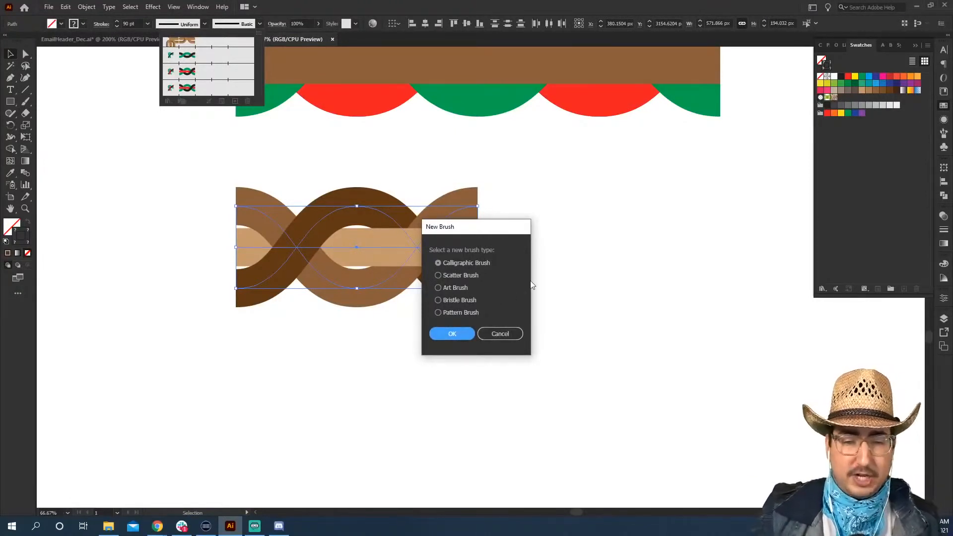
{"action": "left_click", "coordinate": [463, 313]}
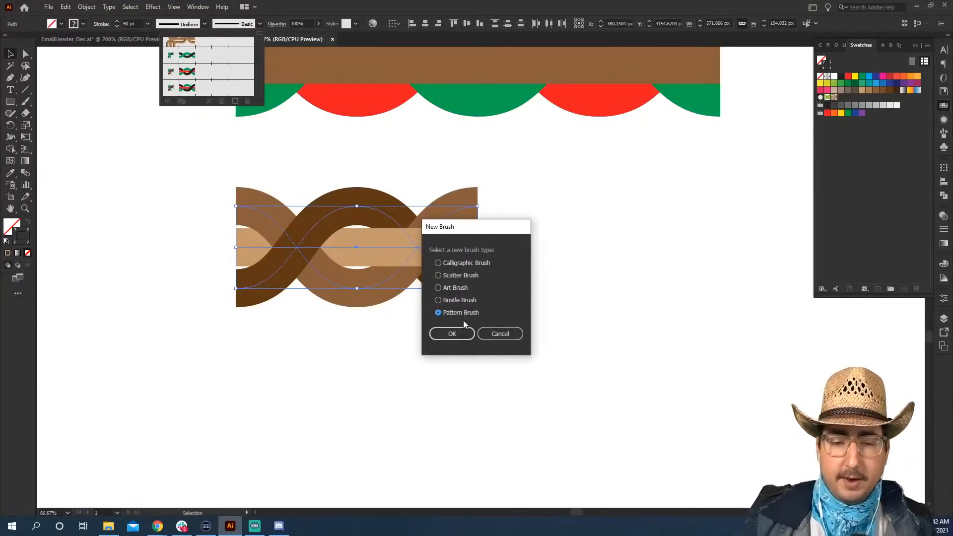
{"action": "left_click", "coordinate": [452, 334]}
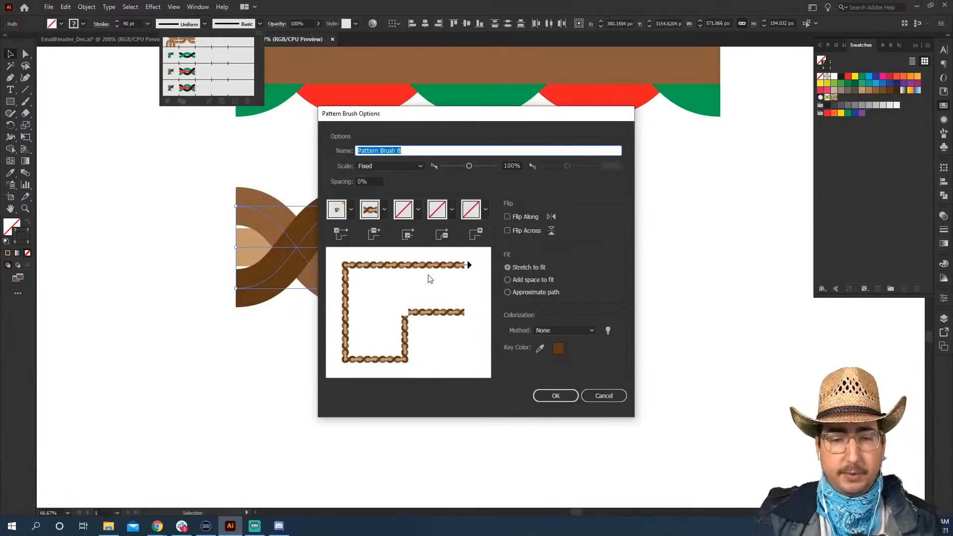
- Name the pattern brush Braided Rope, set its colorization method to Tints, and create it
{"action": "type", "text": "R"}
{"action": "key", "text": "BackSpace"}
{"action": "type", "text": "Brain"}
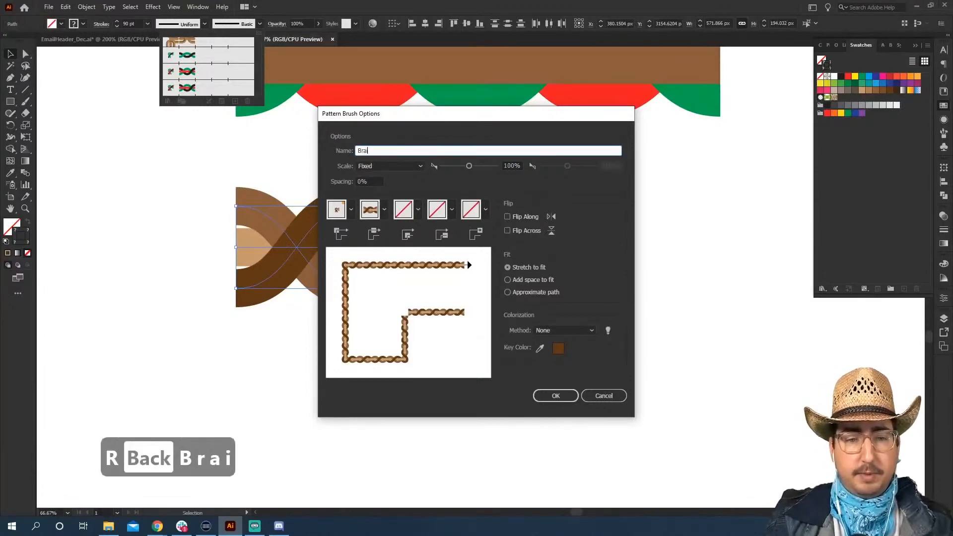
{"action": "key", "text": "BackSpace"}
{"action": "type", "text": "ded Rope"}
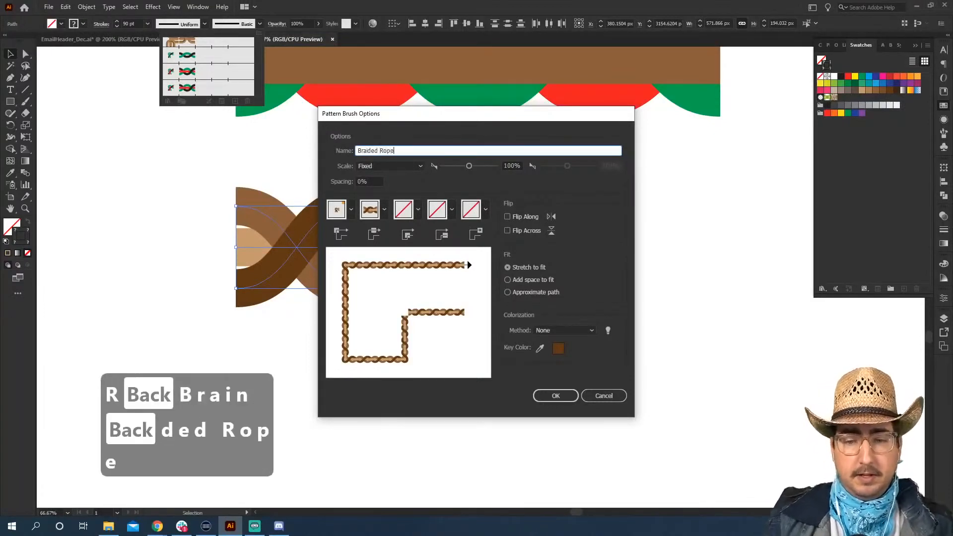
{"action": "left_click", "coordinate": [561, 331]}
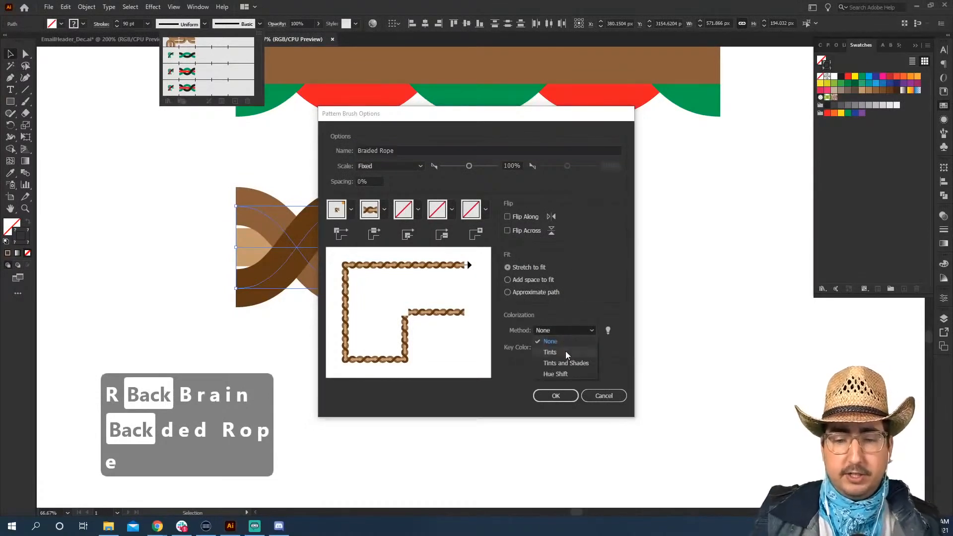
{"action": "left_click", "coordinate": [565, 351]}
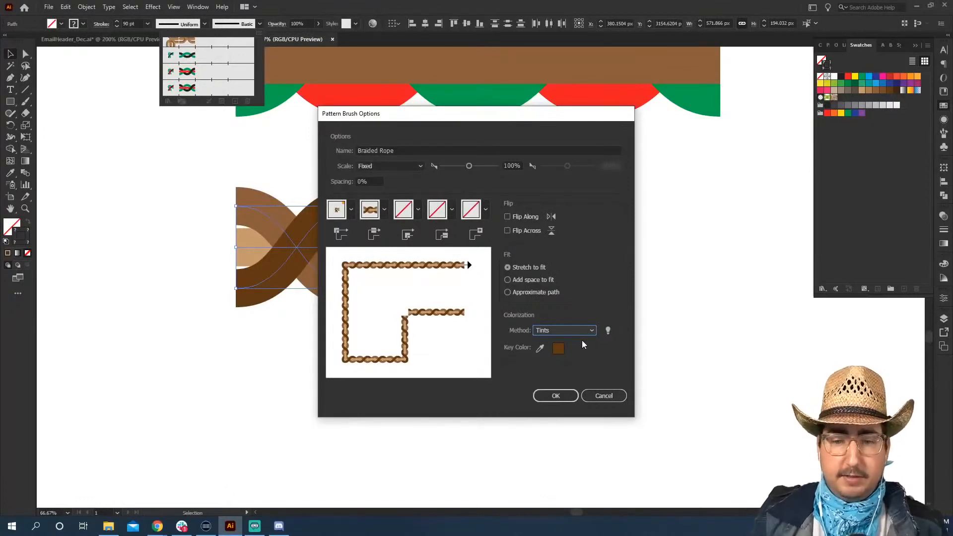
{"action": "left_click", "coordinate": [555, 396]}
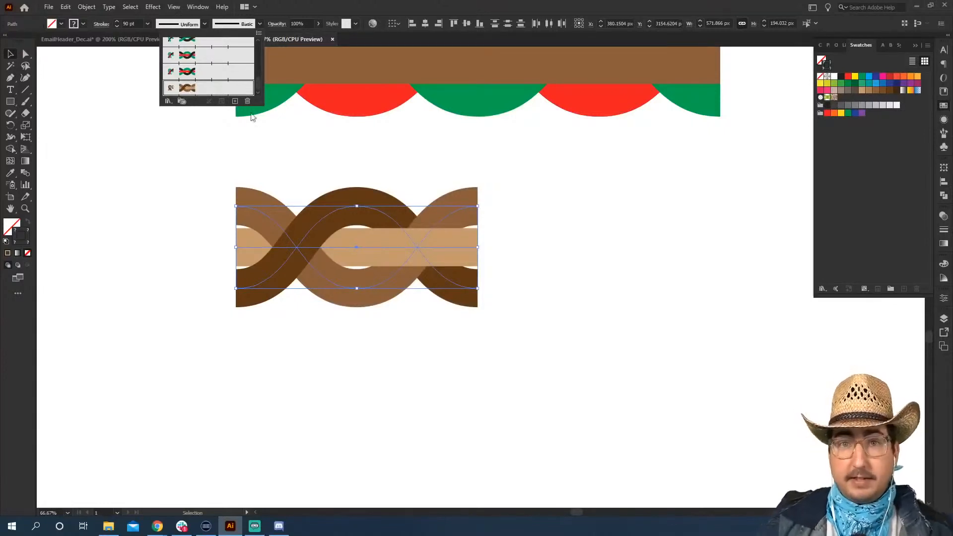
- Paint freehand lettering with the Paintbrush across the upper half of the stitched brown square, extending past its right edge
{"action": "key", "text": "z"}
{"action": "left_click", "coordinate": [467, 297], "text": "alt"}
{"action": "left_click", "coordinate": [466, 297], "text": "alt"}
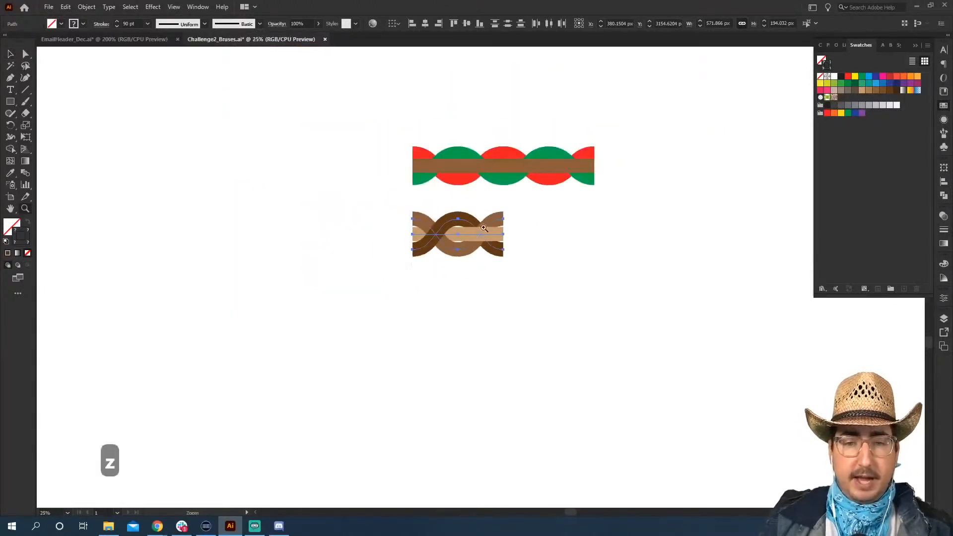
{"action": "scroll", "coordinate": [469, 248], "scroll_direction": "up", "scroll_amount": 6}
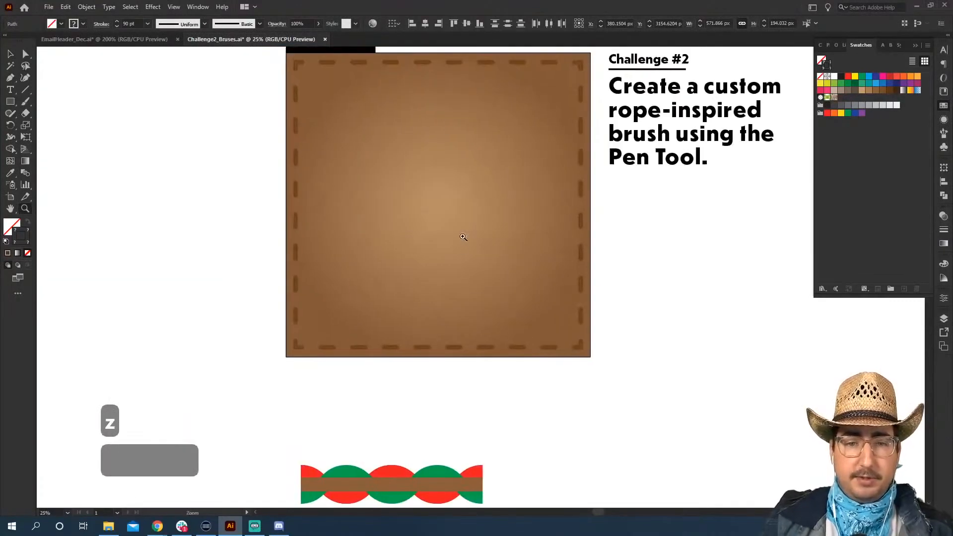
{"action": "left_click", "coordinate": [444, 195]}
{"action": "left_click_drag", "start_coordinate": [481, 249], "coordinate": [372, 230]}
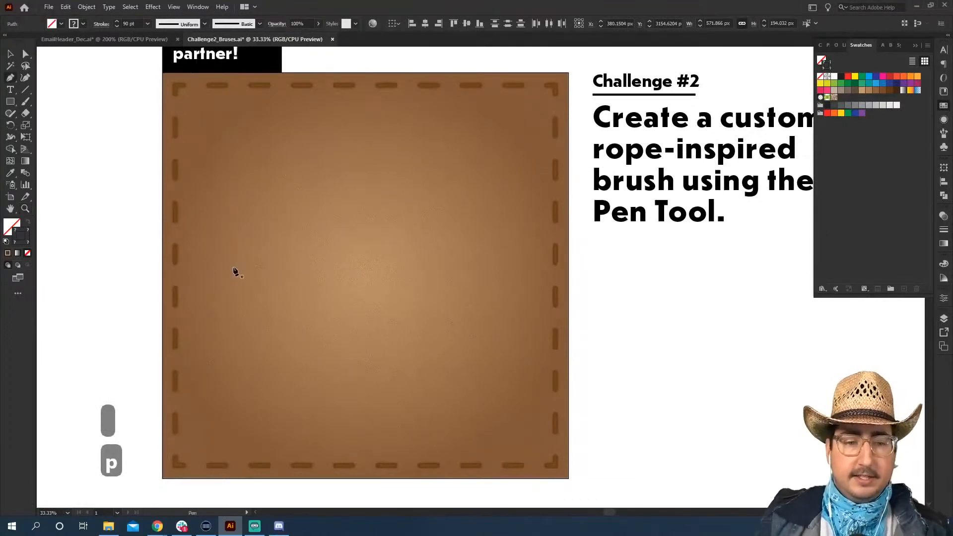
{"action": "key", "text": "b"}
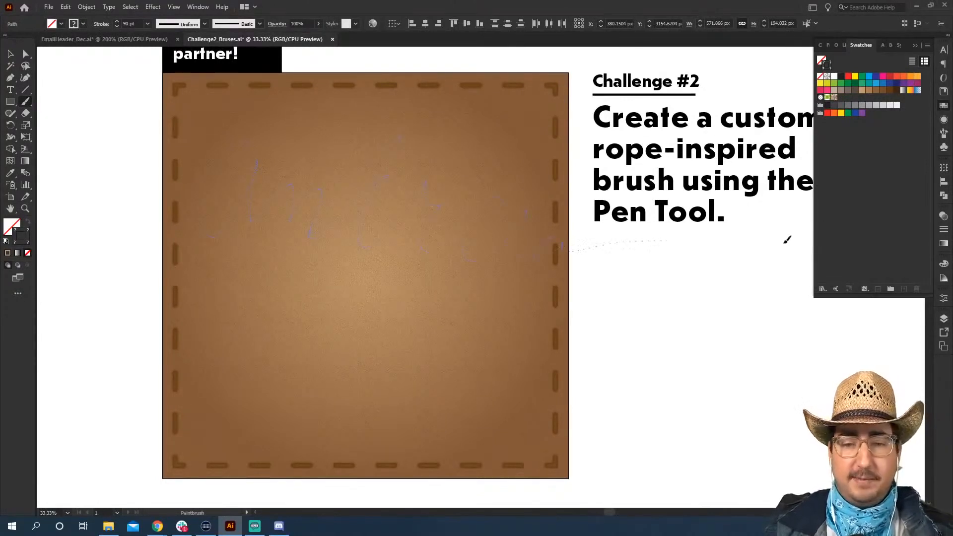
{"action": "left_click_drag", "start_coordinate": [694, 239], "coordinate": [720, 246]}
{"action": "key", "text": "v"}
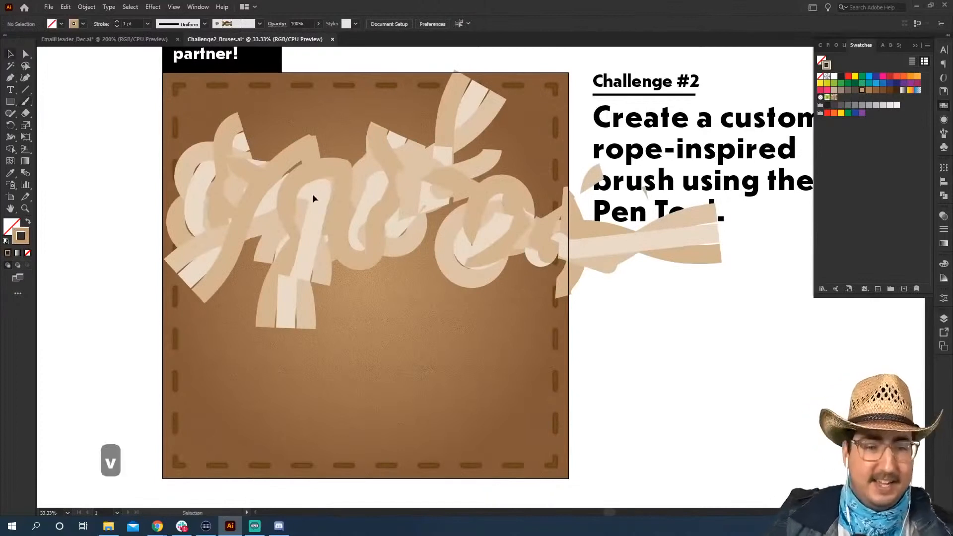
- Set the brush scale of the freehand rope lettering to 11% in its stroke options and deselect it
{"action": "left_click", "coordinate": [316, 193]}
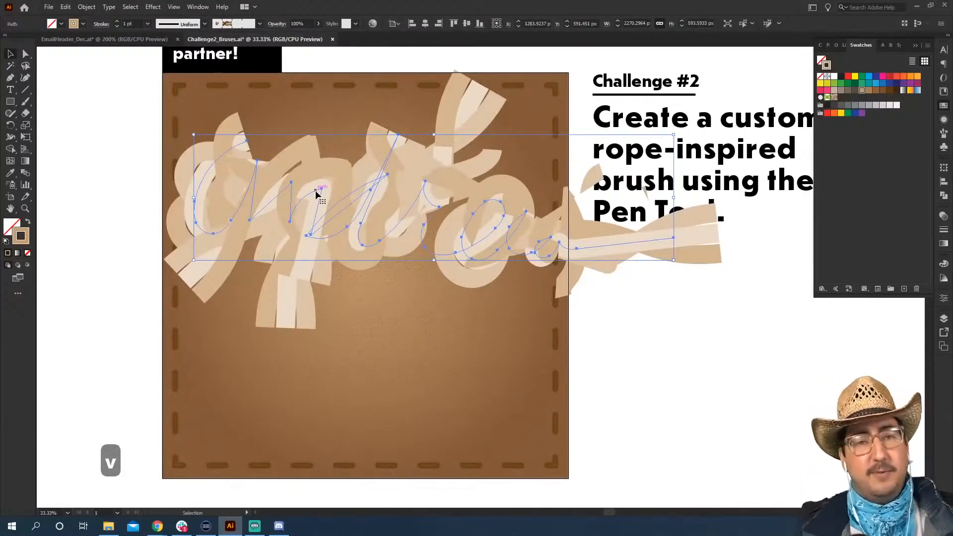
{"action": "left_click", "coordinate": [259, 24]}
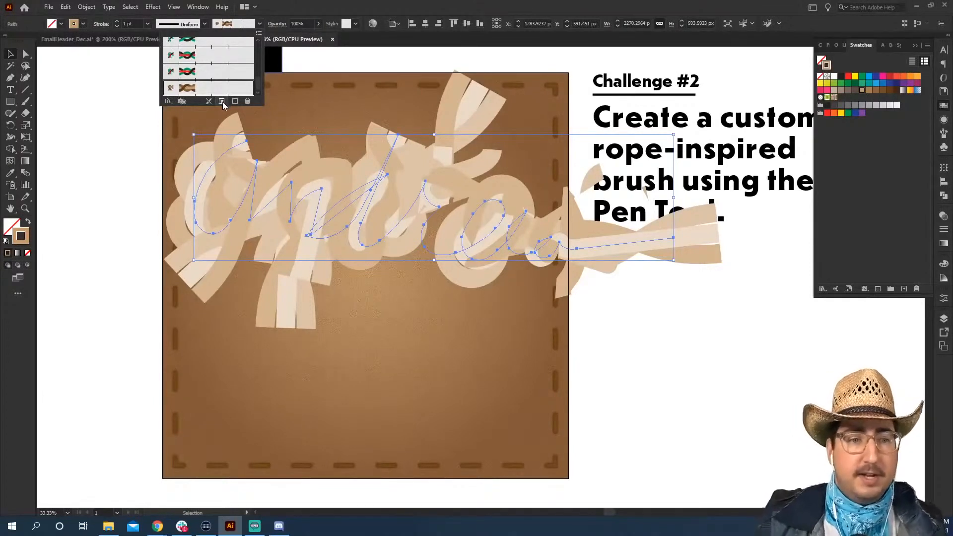
{"action": "left_click", "coordinate": [222, 102]}
{"action": "left_click_drag", "start_coordinate": [423, 182], "coordinate": [407, 323]}
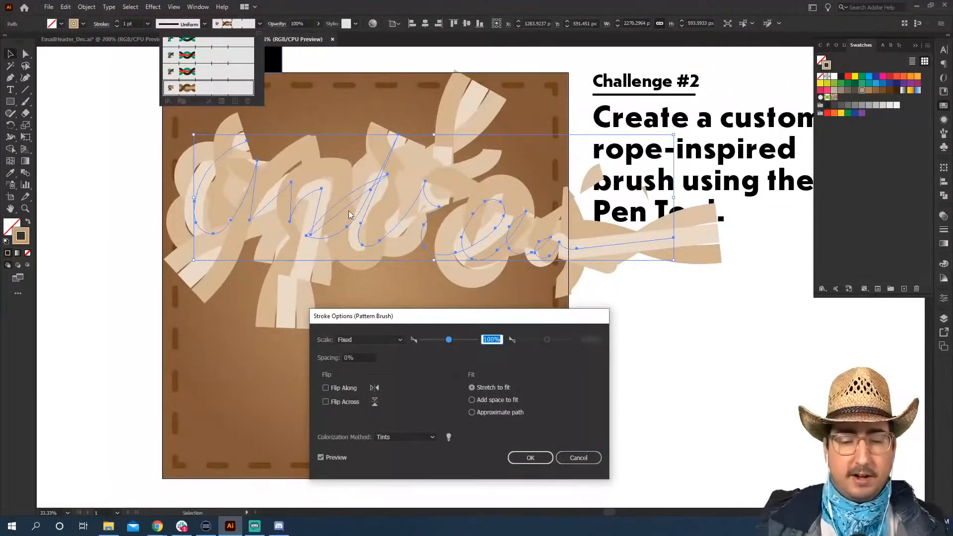
{"action": "left_click_drag", "start_coordinate": [449, 341], "coordinate": [425, 343]}
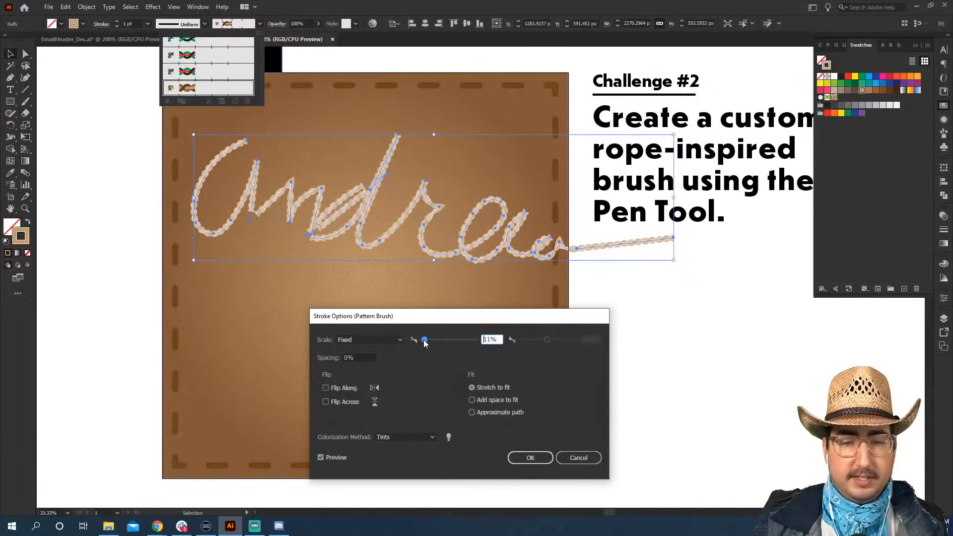
{"action": "left_click", "coordinate": [537, 455]}
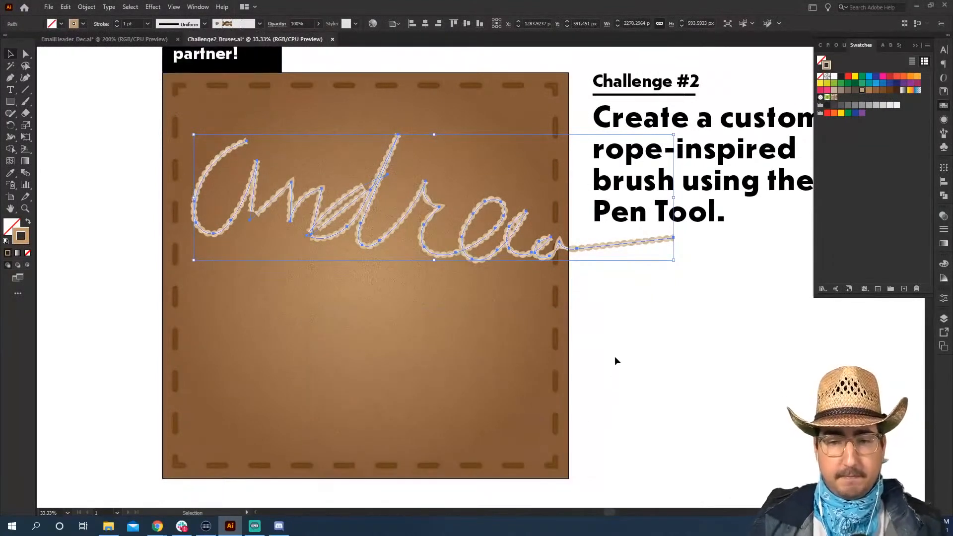
{"action": "key", "text": "v"}
{"action": "left_click", "coordinate": [624, 338]}
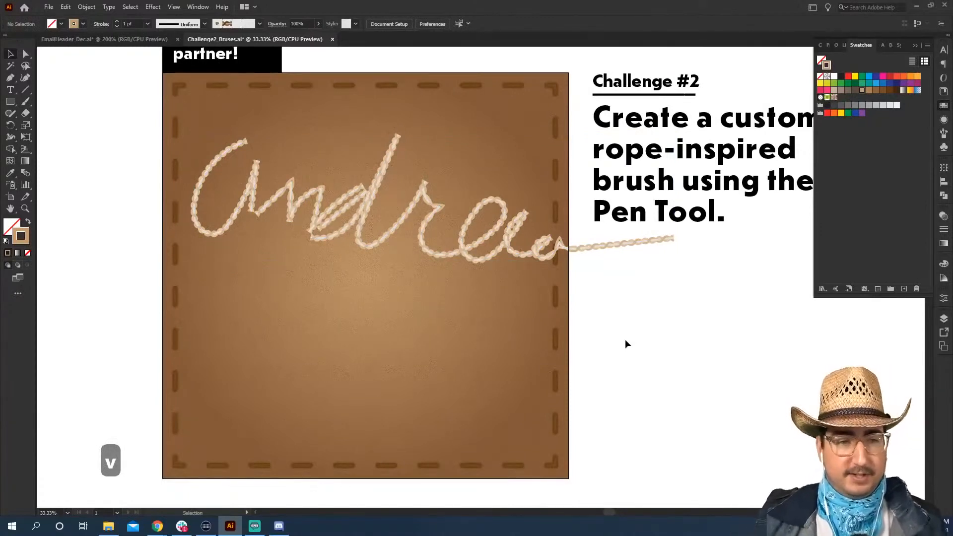
- Recolour the rope lettering's stroke with the dark brown swatch and deselect it
{"action": "key", "text": "v"}
{"action": "left_click", "coordinate": [221, 154]}
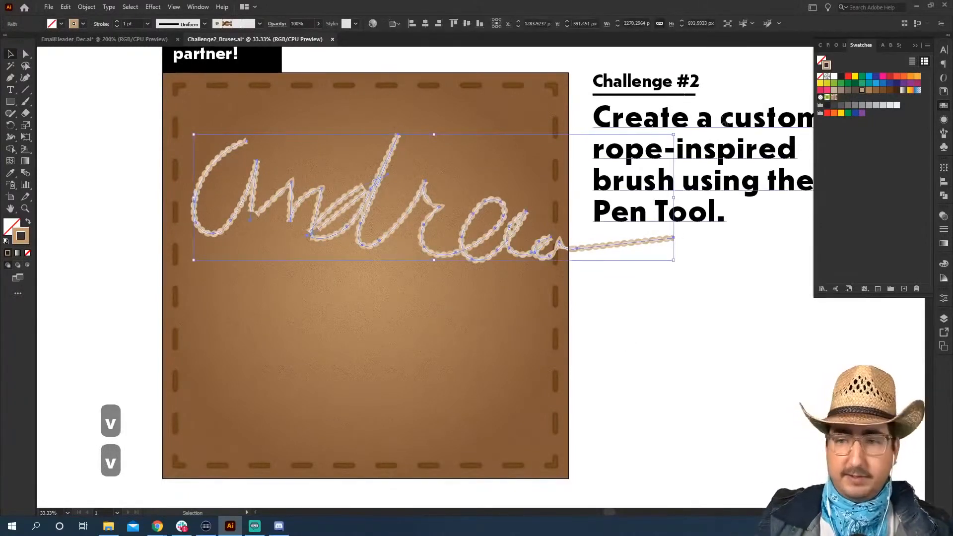
{"action": "left_click", "coordinate": [892, 90]}
{"action": "left_click", "coordinate": [728, 332]}
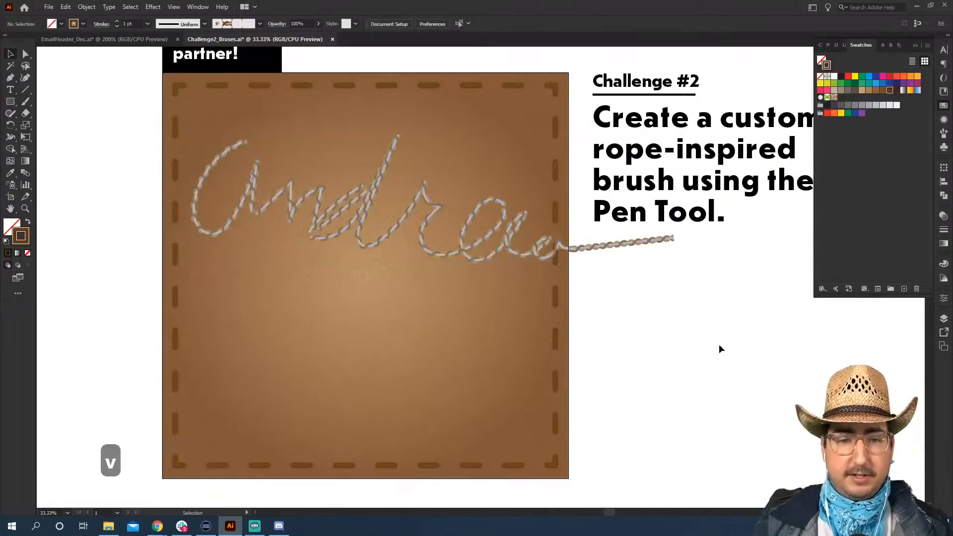
- Paint a long S-shaped test curve with the rope brush in the empty area around the braid artwork
{"action": "key", "text": "z"}
{"action": "left_click", "coordinate": [511, 305], "text": "alt"}
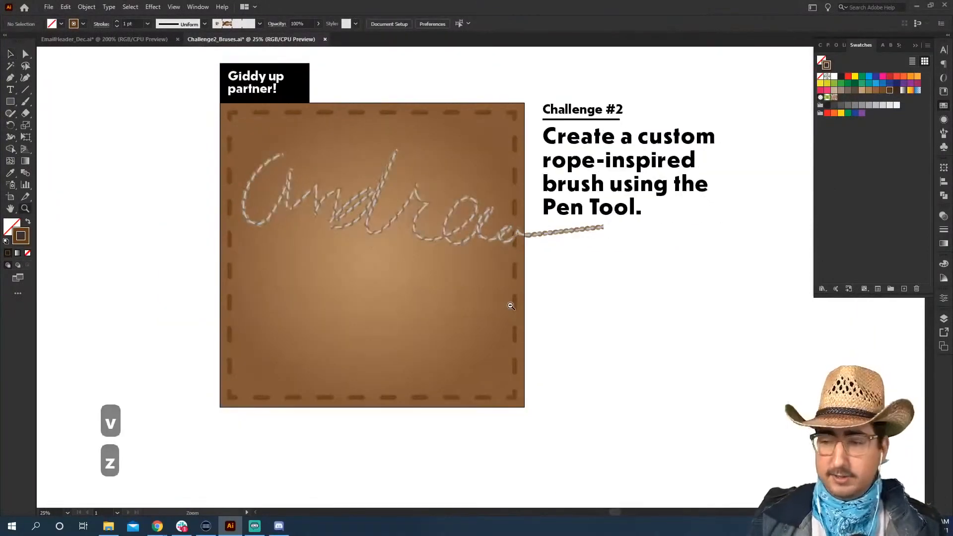
{"action": "left_click", "coordinate": [509, 305], "text": "alt"}
{"action": "key", "text": "space"}
{"action": "left_click_drag", "start_coordinate": [446, 298], "coordinate": [408, 82]}
{"action": "key", "text": "space"}
{"action": "left_click_drag", "start_coordinate": [386, 328], "coordinate": [419, 252]}
{"action": "key", "text": "b"}
{"action": "mouse_move", "coordinate": [169, 147]}
{"action": "left_mouse_down"}
{"action": "mouse_move", "coordinate": [184, 282]}
{"action": "mouse_move", "coordinate": [512, 344]}
{"action": "left_mouse_up"}
{"action": "key", "text": "v"}
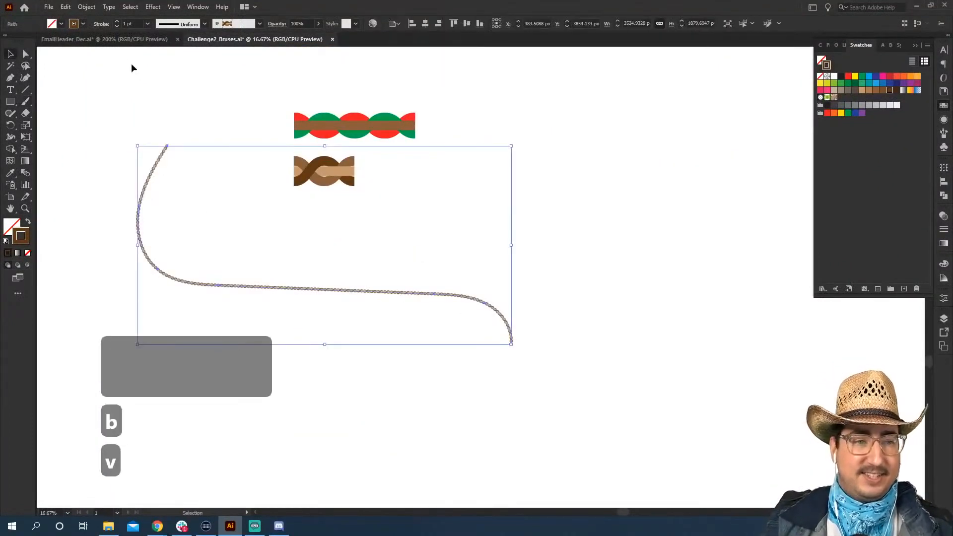
- Set the stroke weight of the painted rope curve to 7 pt and deselect it
{"action": "left_click", "coordinate": [136, 25]}
{"action": "key", "text": "shift+Up"}
{"action": "key", "text": "shift+Down"}
{"action": "key", "text": "shift+Down"}
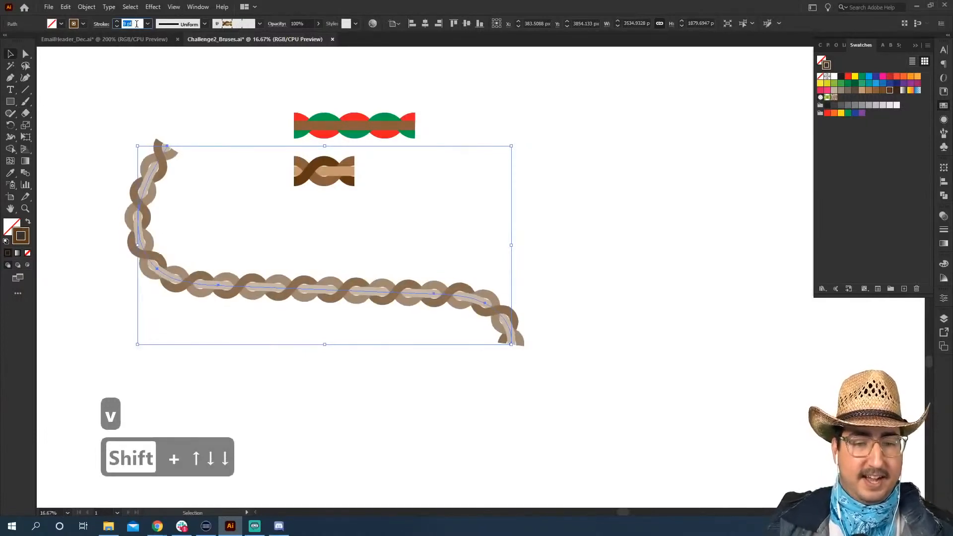
{"action": "key", "text": "shift+Down"}
{"action": "left_click", "coordinate": [248, 154]}
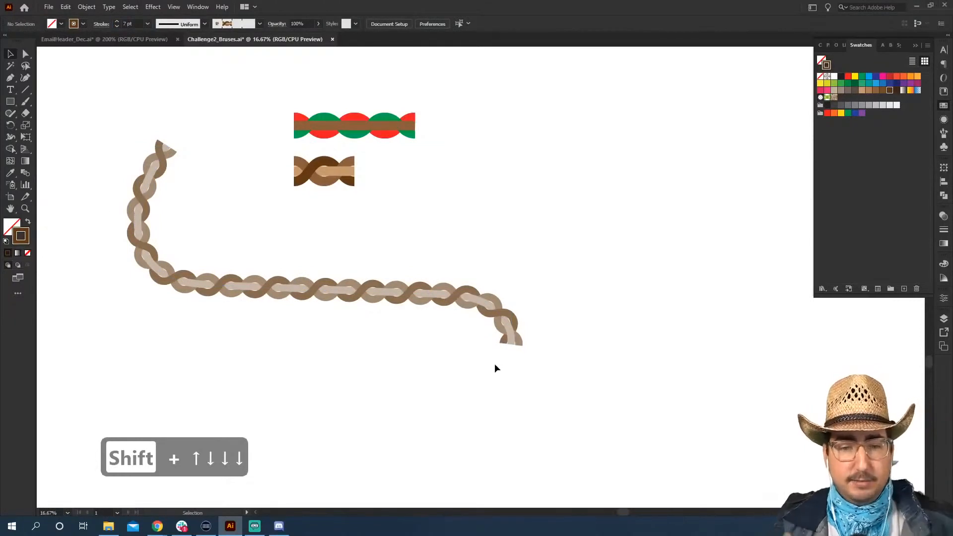
- Draw a circle about 1778 px in diameter below the rope curve and apply the Braided Rope brush to it
{"action": "key", "text": "z"}
{"action": "left_click", "coordinate": [496, 303], "text": "alt"}
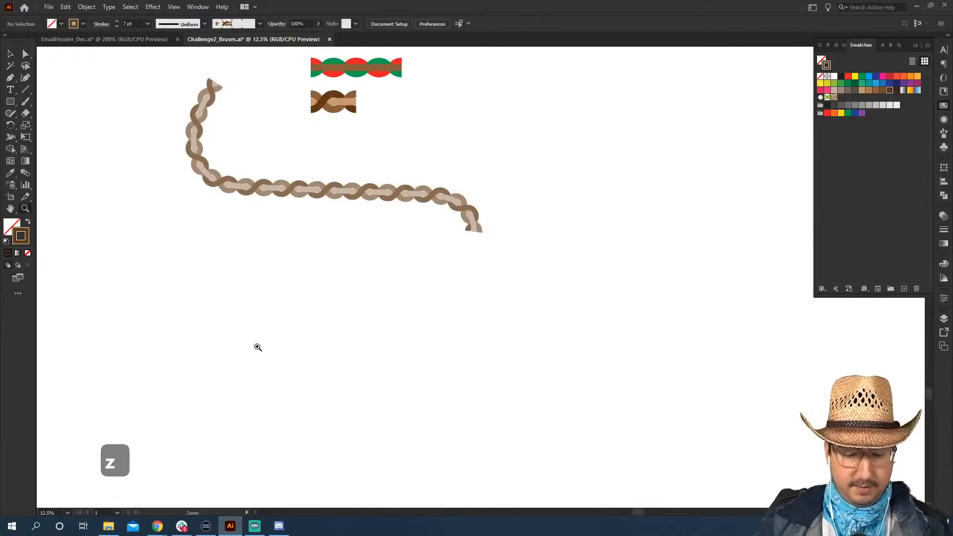
{"action": "key", "text": "l"}
{"action": "left_click_drag", "start_coordinate": [272, 339], "coordinate": [206, 268]}
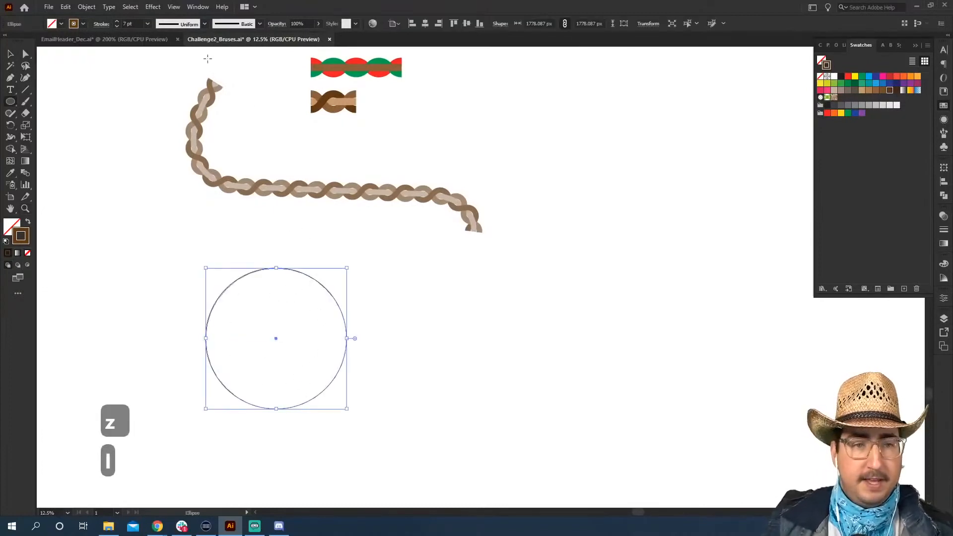
{"action": "left_click", "coordinate": [188, 25]}
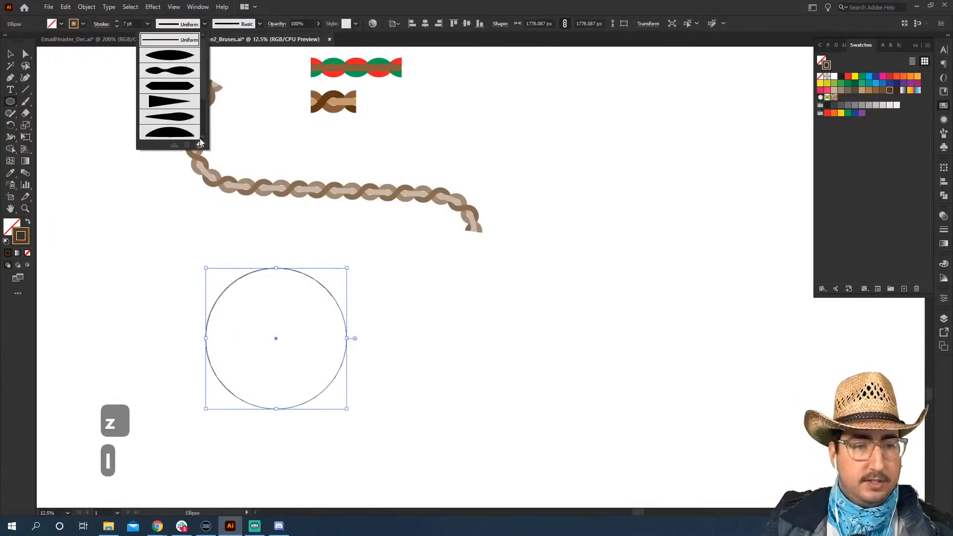
{"action": "left_click", "coordinate": [204, 25]}
{"action": "left_click", "coordinate": [242, 25]}
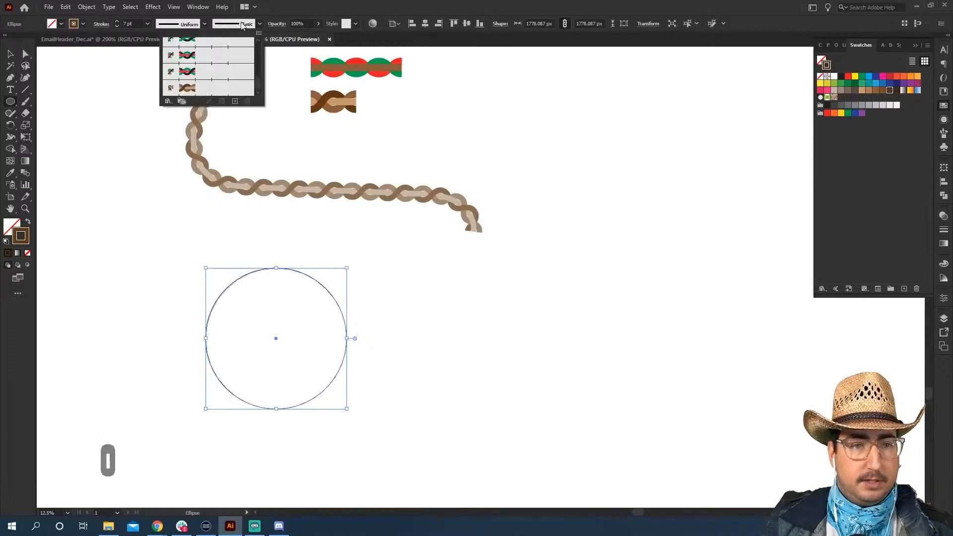
{"action": "left_click", "coordinate": [228, 88]}
{"action": "key", "text": "v"}
{"action": "left_click", "coordinate": [403, 339]}
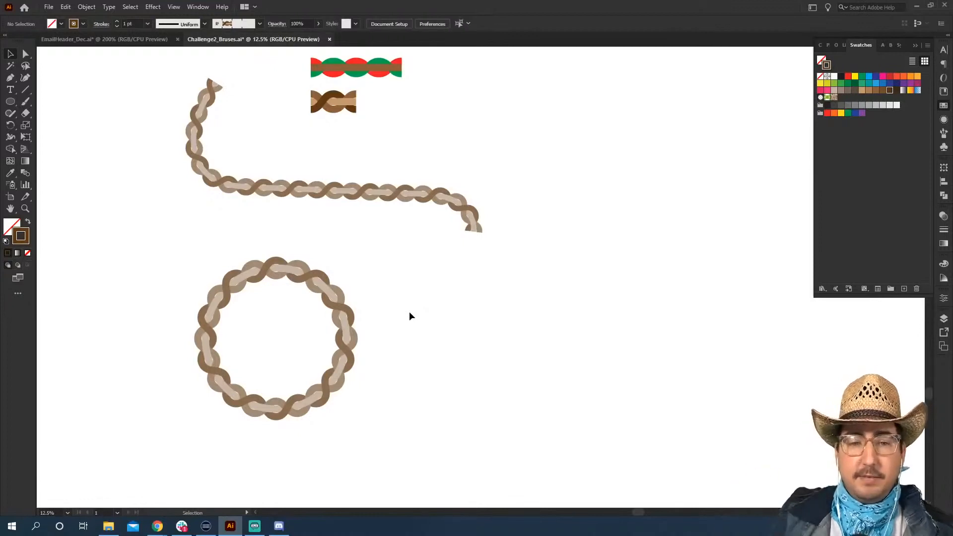
- Delete the test rope curve and the rope circle
{"action": "left_click_drag", "start_coordinate": [390, 163], "coordinate": [271, 293]}
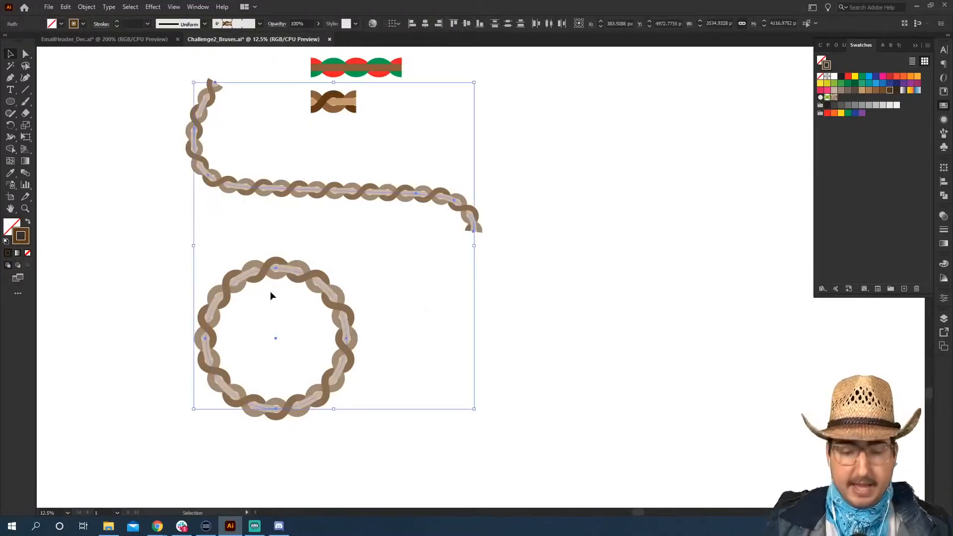
{"action": "key", "text": "BackSpace"}
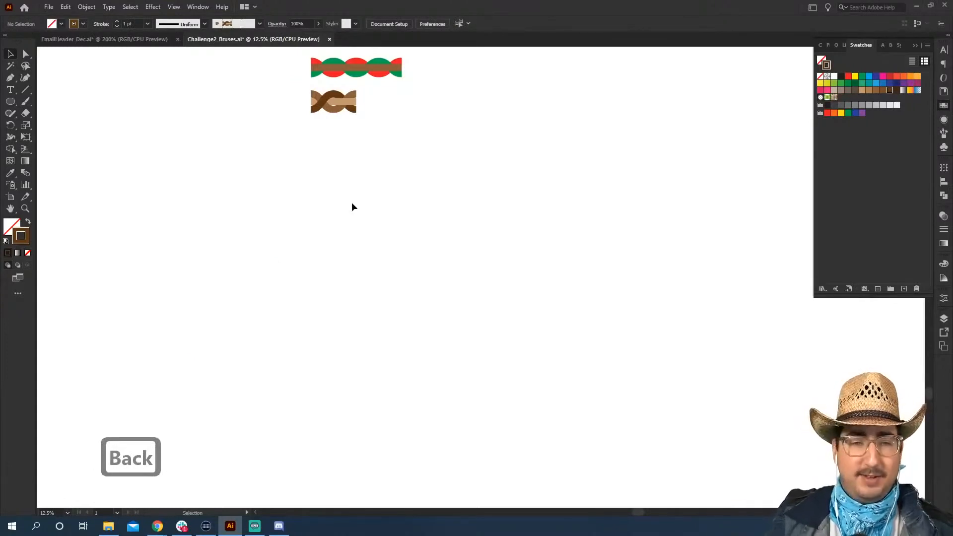
- Draw a circle about 437 px in diameter below the brown braid with a 140 pt dark brown stroke
{"action": "key", "text": "z"}
{"action": "left_click", "coordinate": [379, 189]}
{"action": "left_click", "coordinate": [433, 233]}
{"action": "left_click", "coordinate": [434, 233]}
{"action": "key", "text": "space"}
{"action": "left_click_drag", "start_coordinate": [478, 297], "coordinate": [286, 219]}
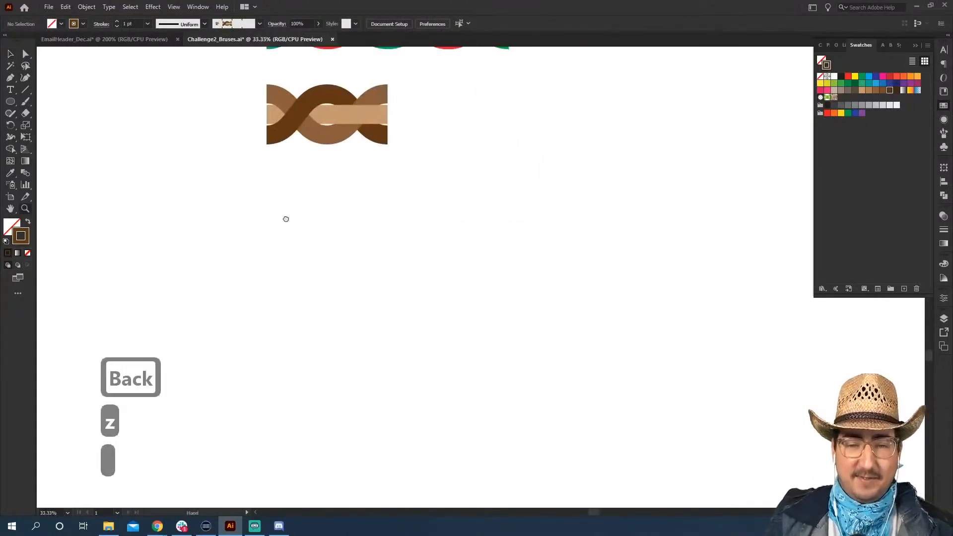
{"action": "key", "text": "l"}
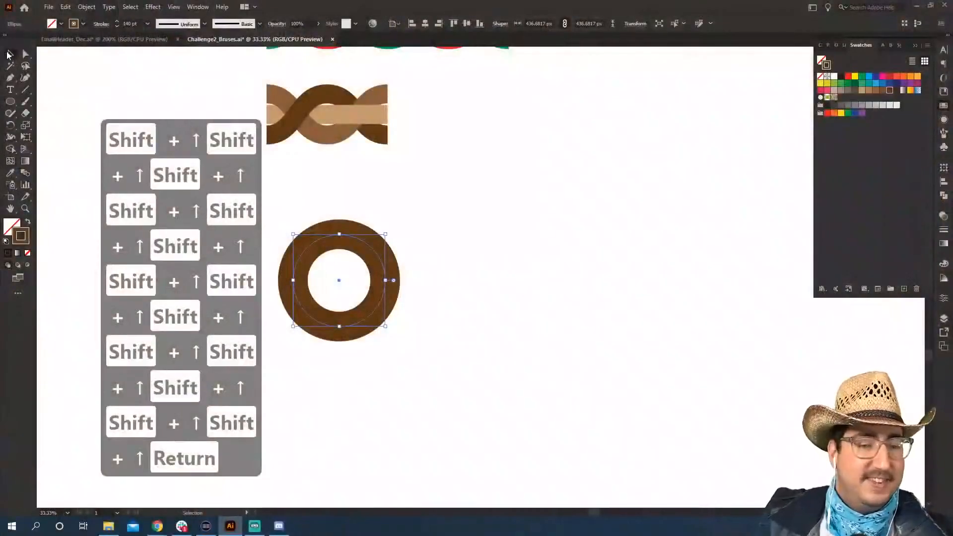
{"action": "left_click", "coordinate": [482, 240]}
- Duplicate the dark brown ring horizontally so the copy's outer edge touches the original
{"action": "left_click_drag", "start_coordinate": [440, 219], "coordinate": [323, 321]}
{"action": "left_click_drag", "start_coordinate": [356, 241], "coordinate": [478, 242]}
{"action": "left_click", "coordinate": [495, 206]}
- Delete the facing halves of the two rings and join their open ends into one elongated chain link
{"action": "key", "text": "a"}
{"action": "left_click_drag", "start_coordinate": [437, 217], "coordinate": [365, 307]}
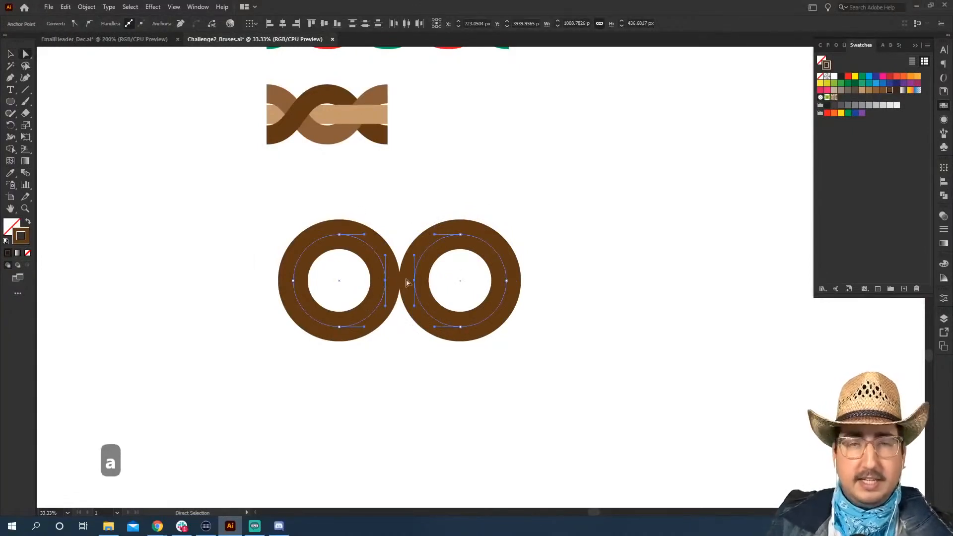
{"action": "key", "text": "BackSpace"}
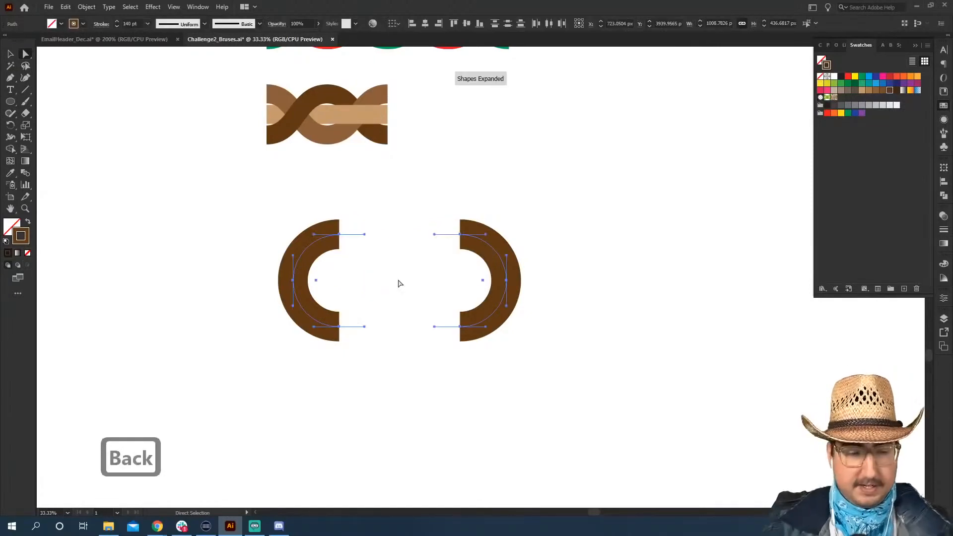
{"action": "key", "text": "ctrl+j"}
{"action": "key", "text": "ctrl+j"}
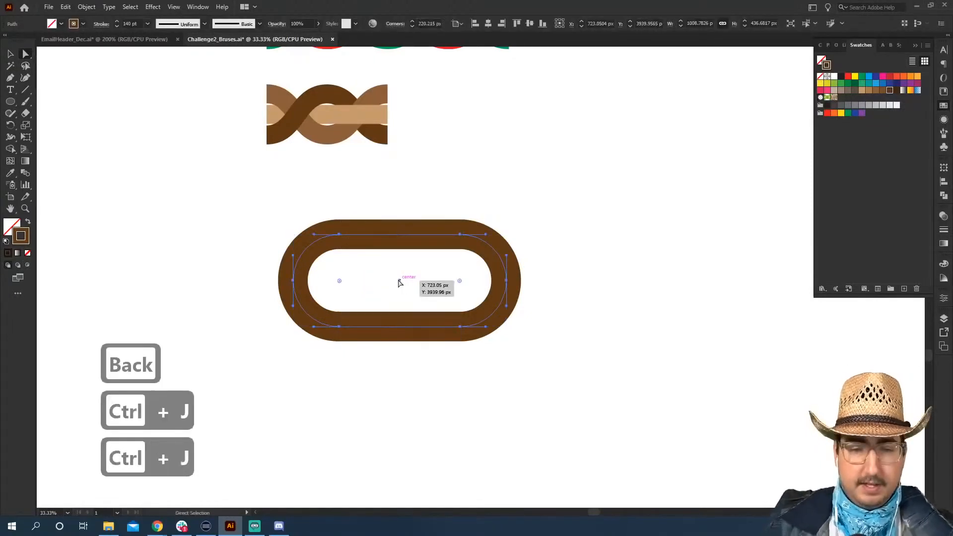
{"action": "left_click", "coordinate": [573, 268]}
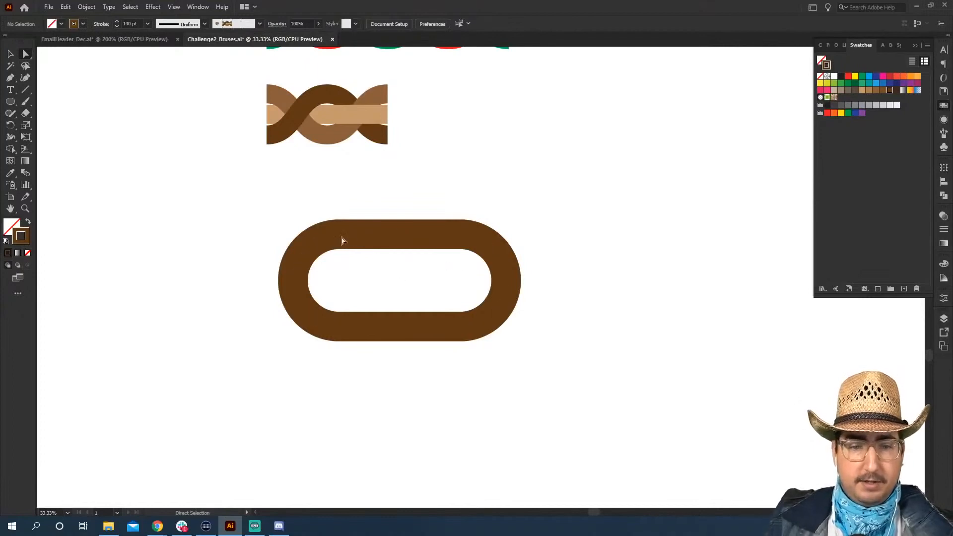
- Duplicate the chain link in line with the original, leaving a gap between the two links
{"action": "key", "text": "v"}
{"action": "left_click_drag", "start_coordinate": [341, 241], "coordinate": [653, 237]}
{"action": "left_click", "coordinate": [616, 209]}
{"action": "key", "text": "space"}
{"action": "left_click_drag", "start_coordinate": [581, 217], "coordinate": [493, 211]}
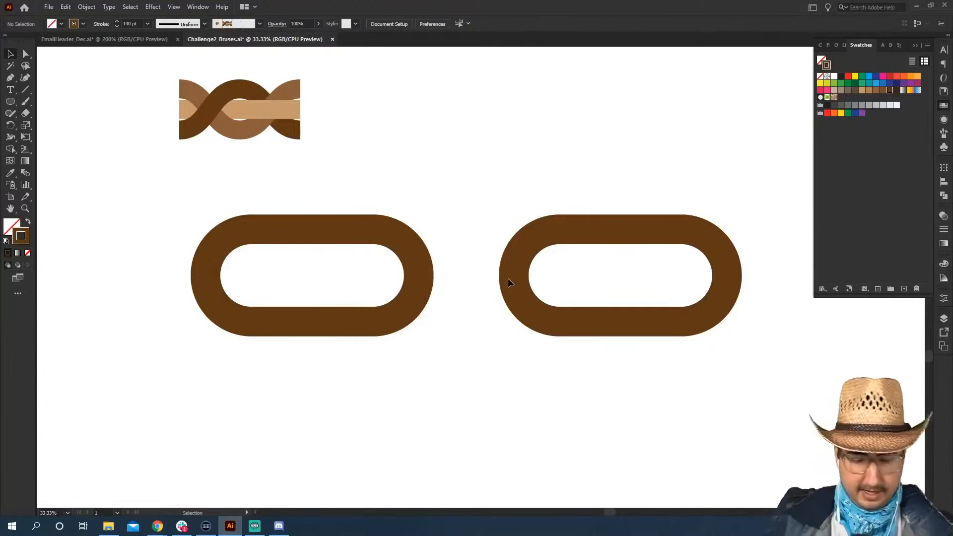
- Draw a dark brown filled circle about 178 px wide inside one link and copy it into the other
{"action": "key", "text": "m"}
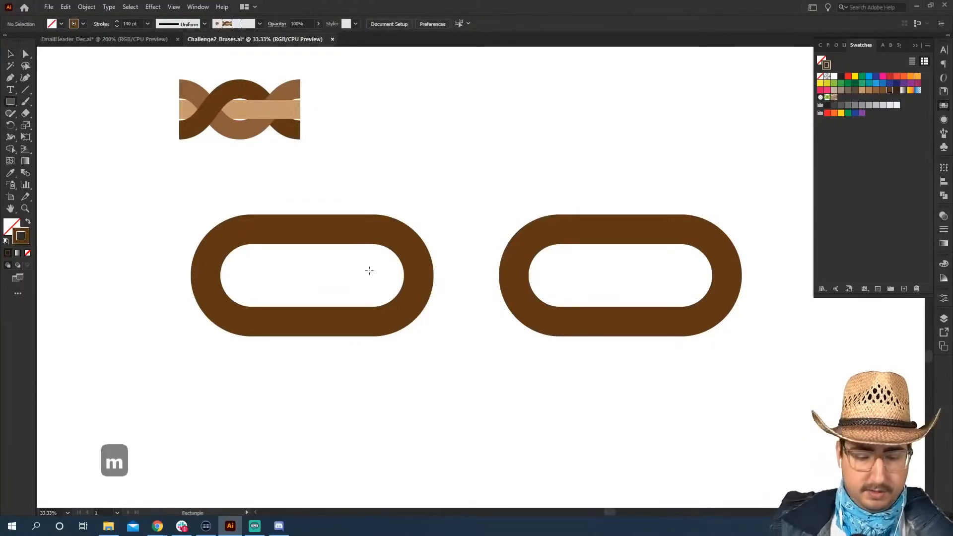
{"action": "key", "text": "l"}
{"action": "mouse_move", "coordinate": [354, 275]}
{"action": "left_mouse_down"}
{"action": "mouse_move", "coordinate": [336, 266]}
{"action": "mouse_move", "coordinate": [577, 272]}
{"action": "left_mouse_up"}
{"action": "key", "text": "x"}
{"action": "key", "text": "v"}
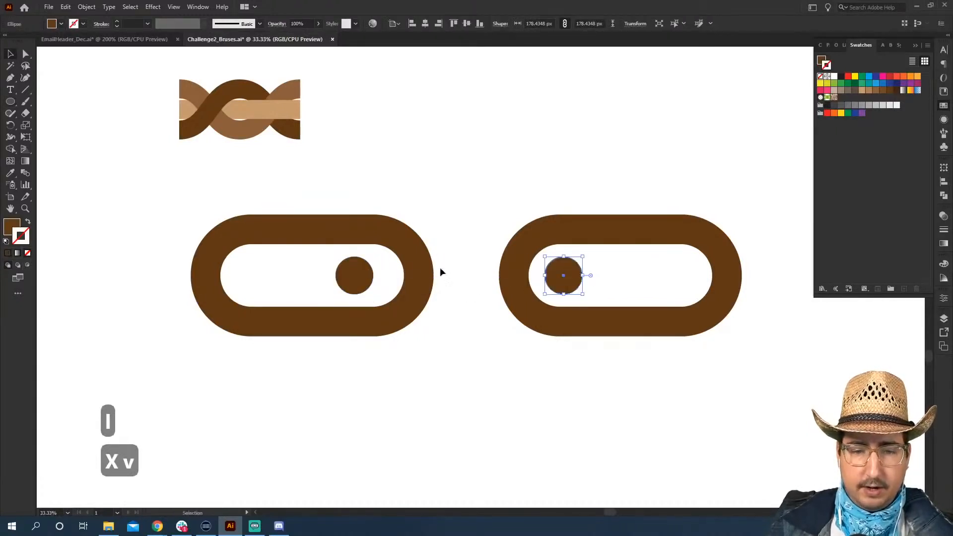
- Delete the facing anchor points of the two small circles and join their open ends into one pill-shaped connector
{"action": "left_click", "coordinate": [361, 272], "text": "shift"}
{"action": "key", "text": "a"}
{"action": "left_click", "coordinate": [375, 276]}
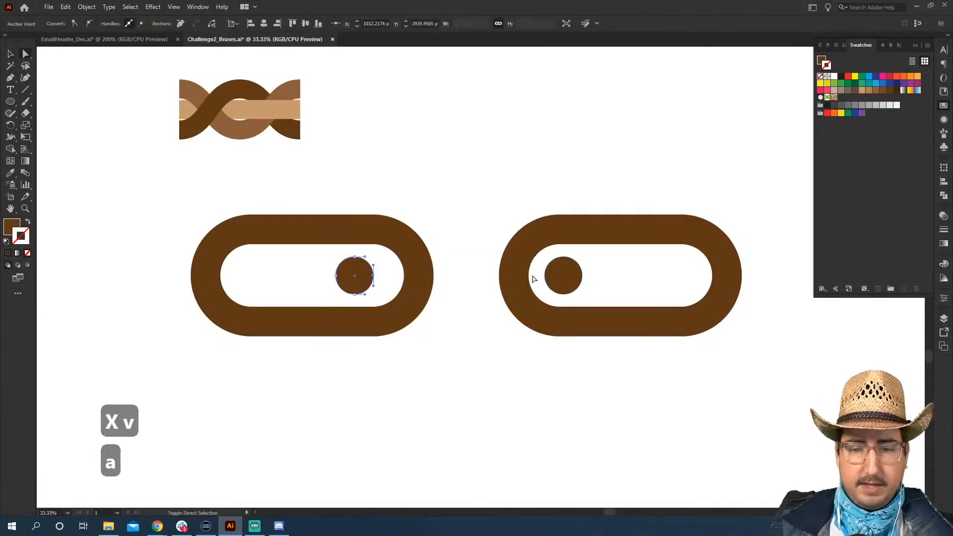
{"action": "left_click", "coordinate": [546, 277], "text": "shift"}
{"action": "key", "text": "BackSpace"}
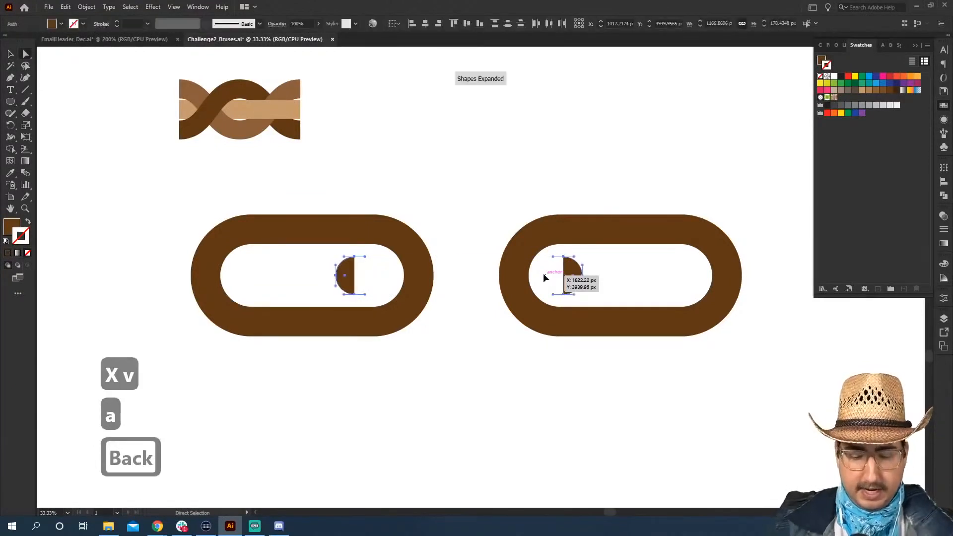
{"action": "key", "text": "ctrl+j"}
{"action": "key", "text": "ctrl+j"}
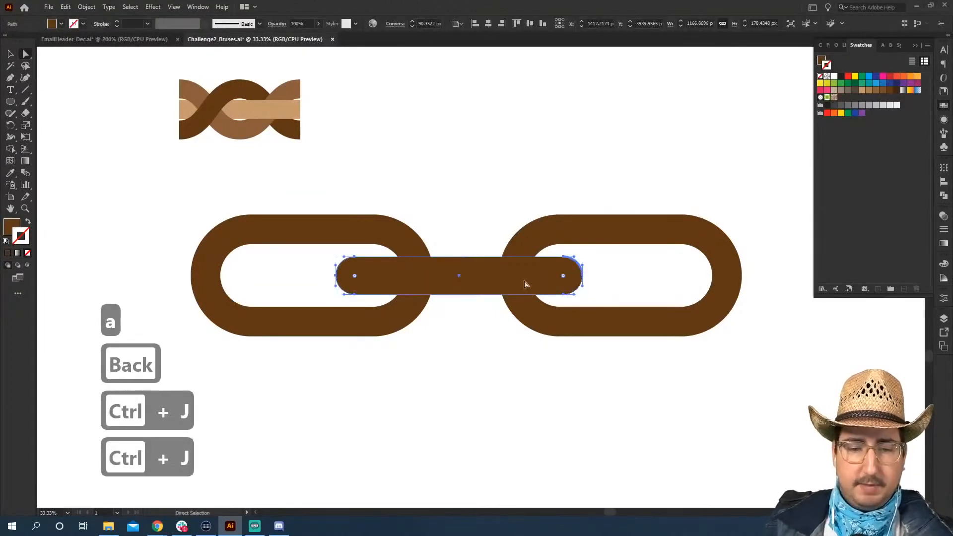
- Select both chain links without the pill-shaped connector and group them
{"action": "key", "text": "v"}
{"action": "left_click_drag", "start_coordinate": [431, 259], "coordinate": [566, 295]}
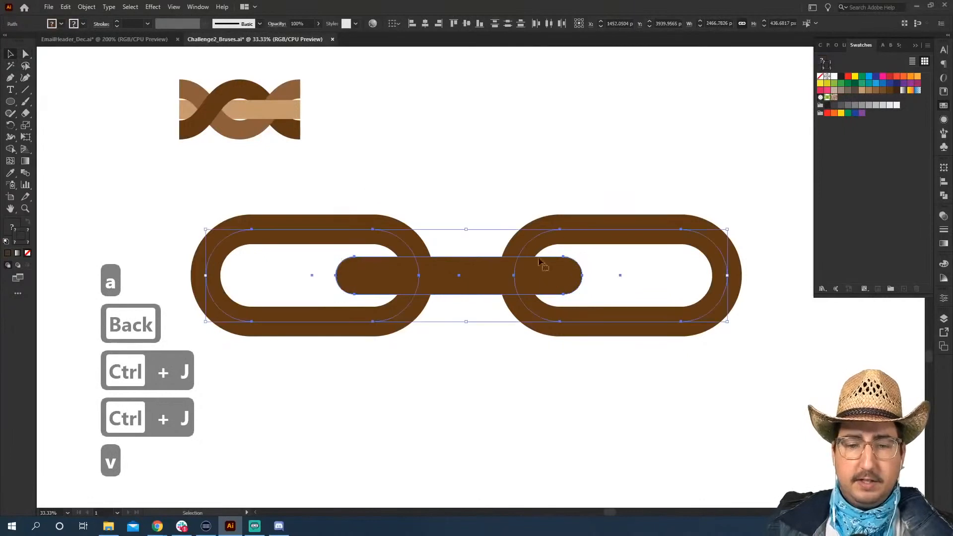
{"action": "left_click", "coordinate": [497, 270]}
{"action": "left_click_drag", "start_coordinate": [358, 205], "coordinate": [587, 234]}
{"action": "key", "text": "ctrl+g"}
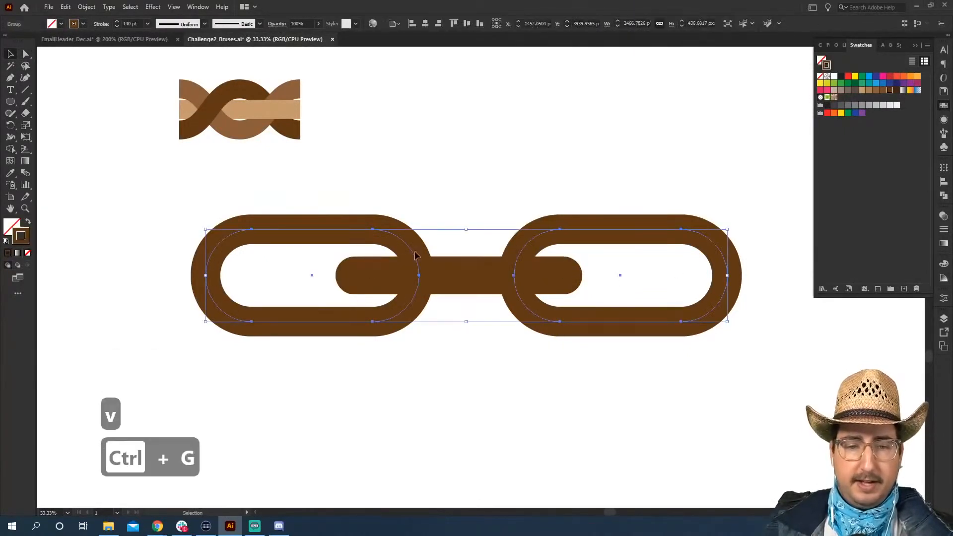
- Align the grouped links and the pill-shaped connector on their horizontal centres, using the connector as key object
{"action": "left_click", "coordinate": [442, 270], "text": "shift"}
{"action": "left_click", "coordinate": [466, 280]}
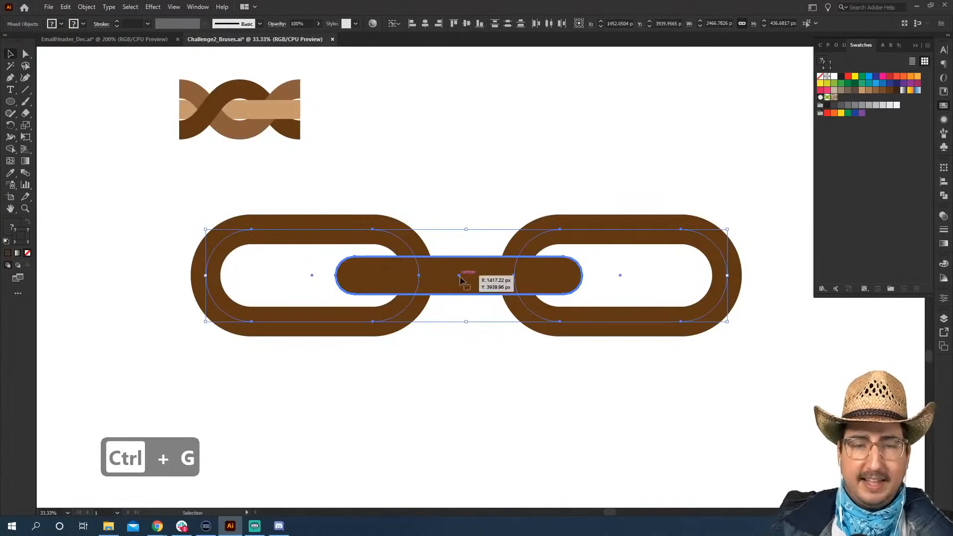
{"action": "left_click", "coordinate": [425, 23]}
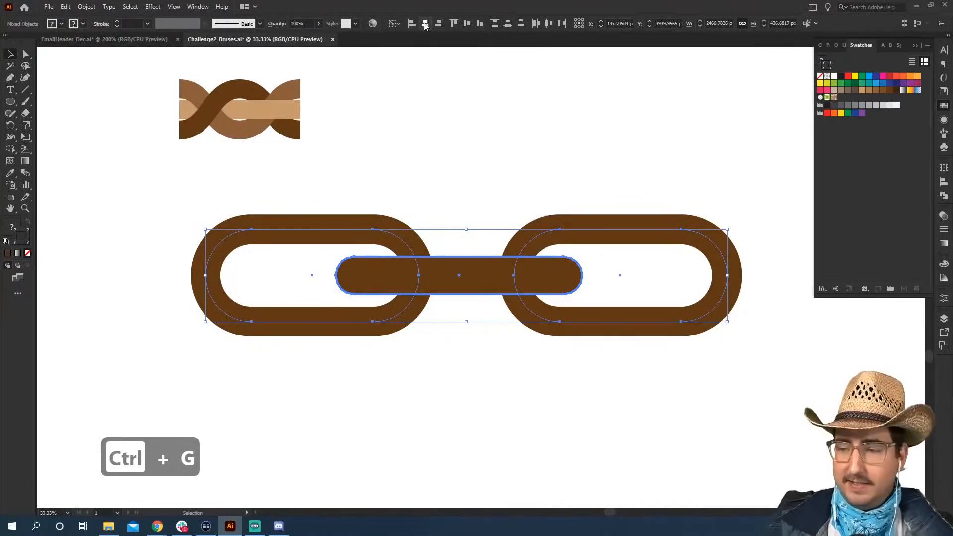
- Expand the fill and stroke of the two grouped chain links and the pill-shaped connector
{"action": "left_click", "coordinate": [442, 142]}
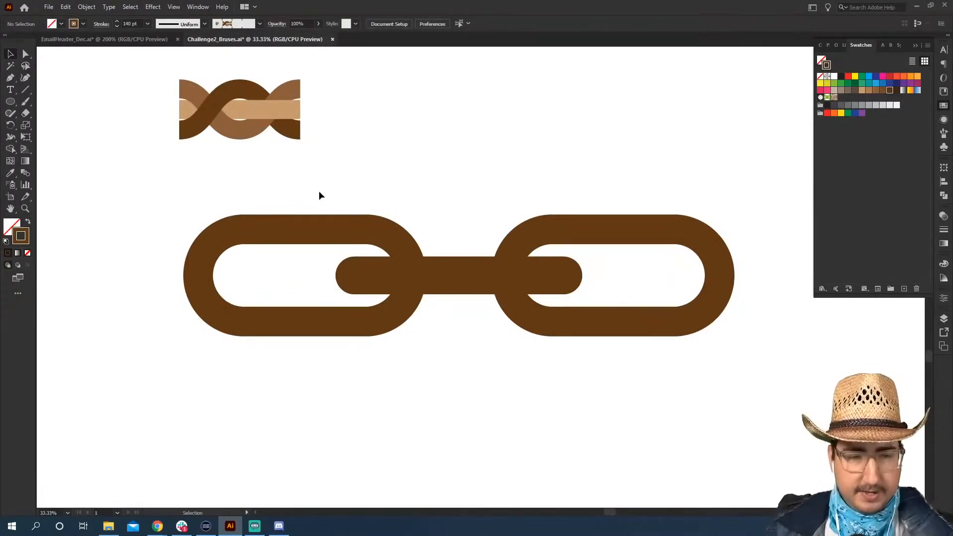
{"action": "left_click_drag", "start_coordinate": [242, 200], "coordinate": [650, 353]}
{"action": "left_click", "coordinate": [86, 7]}
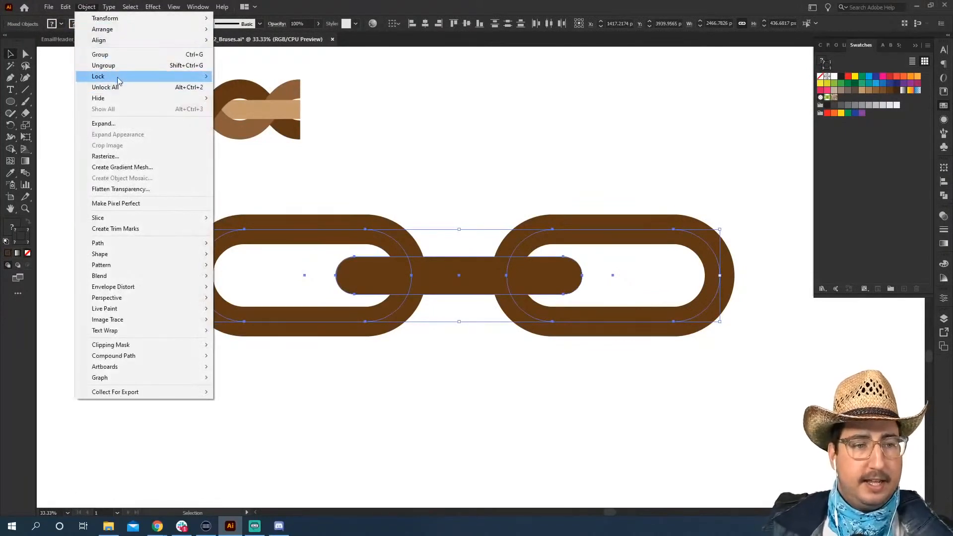
{"action": "left_click", "coordinate": [121, 123]}
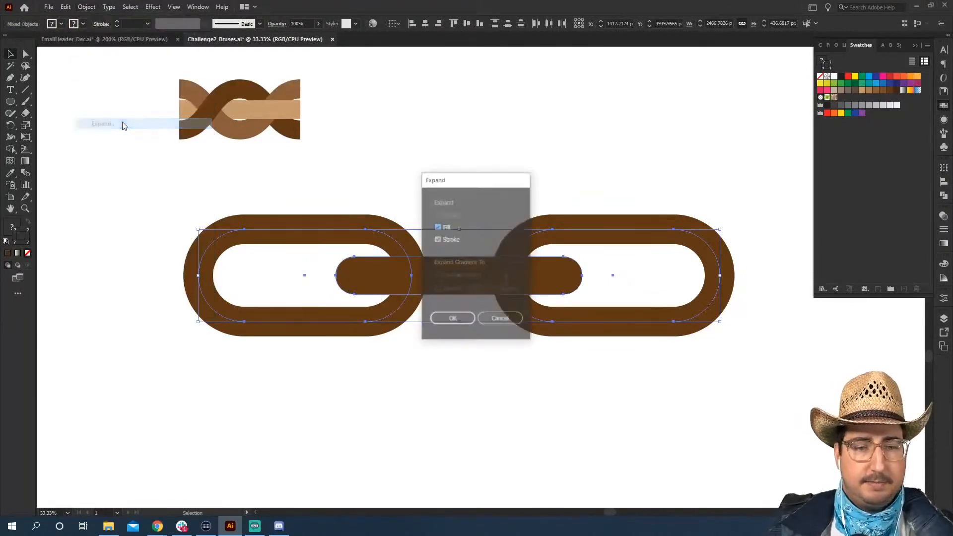
{"action": "left_click", "coordinate": [442, 320]}
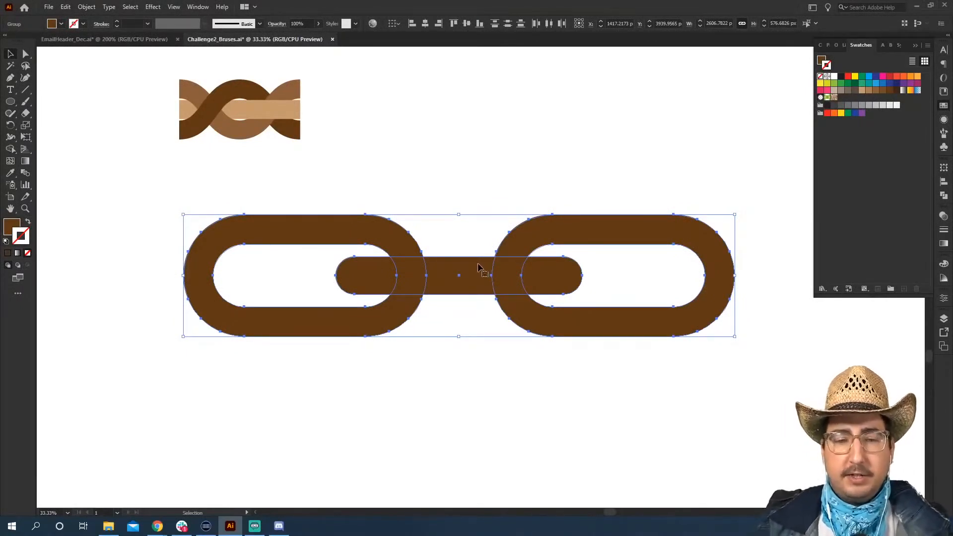
- Draw a rectangle about 718 by 883 px over the left link's outer half and one about 756 by 925 px over the right link's
{"action": "key", "text": "m"}
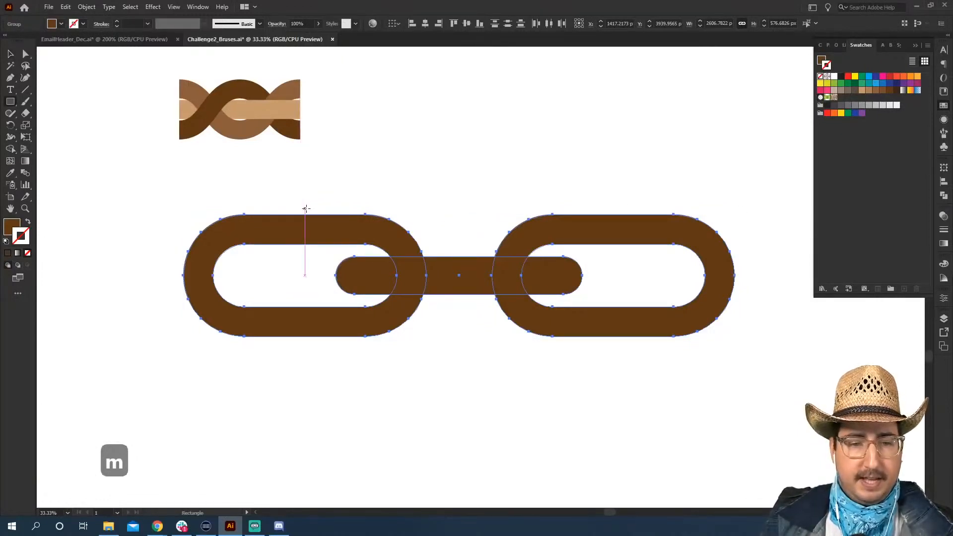
{"action": "mouse_move", "coordinate": [305, 209]}
{"action": "left_mouse_down"}
{"action": "mouse_move", "coordinate": [268, 272]}
{"action": "mouse_move", "coordinate": [153, 396]}
{"action": "left_mouse_up"}
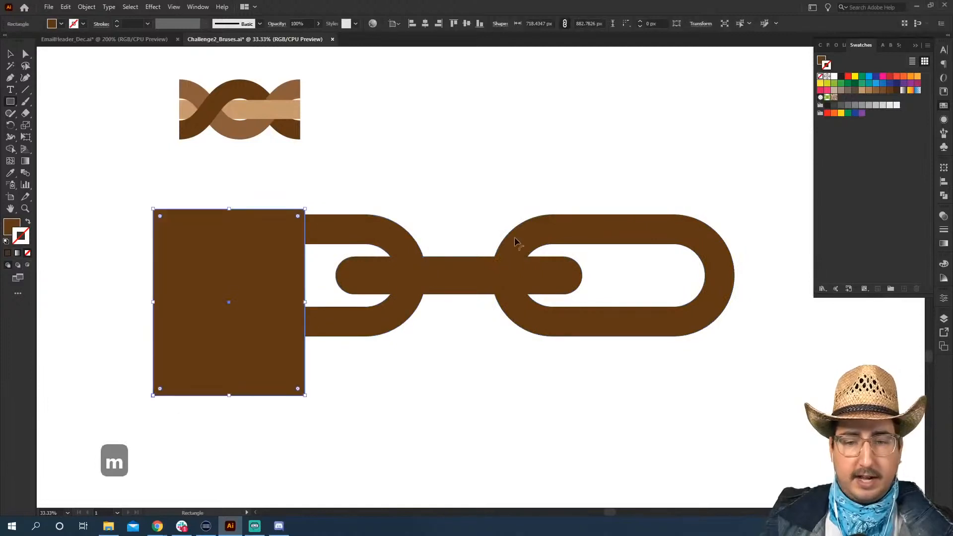
{"action": "left_click", "coordinate": [622, 198]}
{"action": "type", "text": "m"}
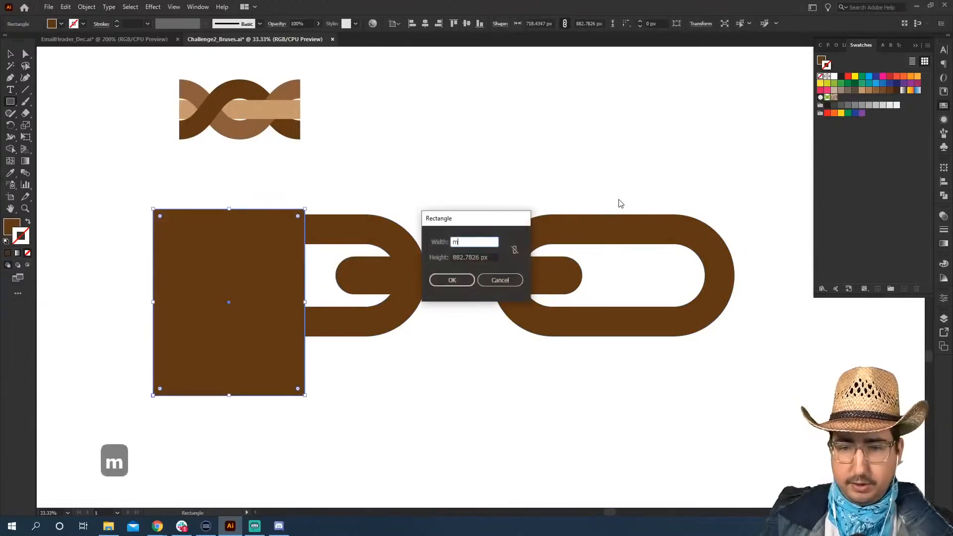
{"action": "left_click", "coordinate": [494, 278]}
{"action": "key", "text": "m"}
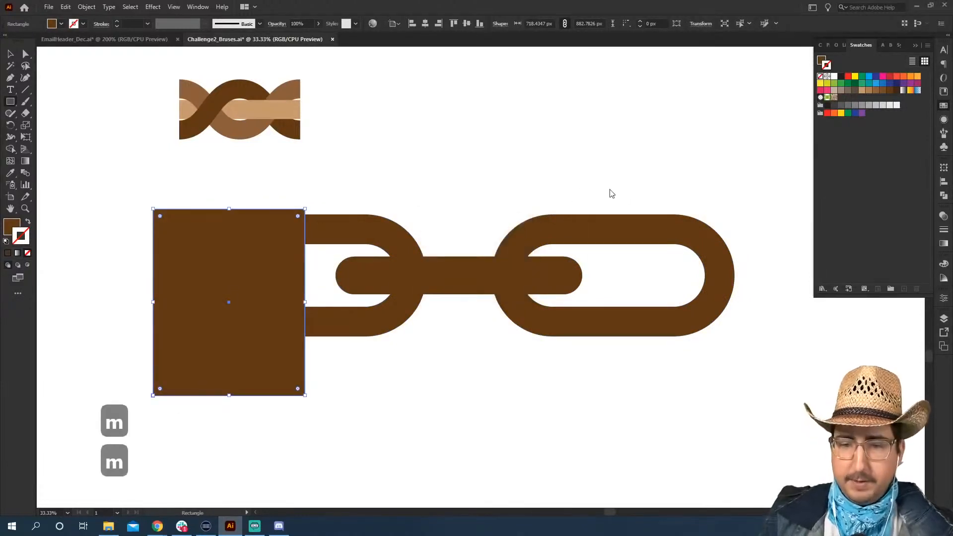
{"action": "mouse_move", "coordinate": [613, 192]}
{"action": "left_mouse_down"}
{"action": "mouse_move", "coordinate": [734, 302]}
{"action": "mouse_move", "coordinate": [773, 389]}
{"action": "left_mouse_up"}
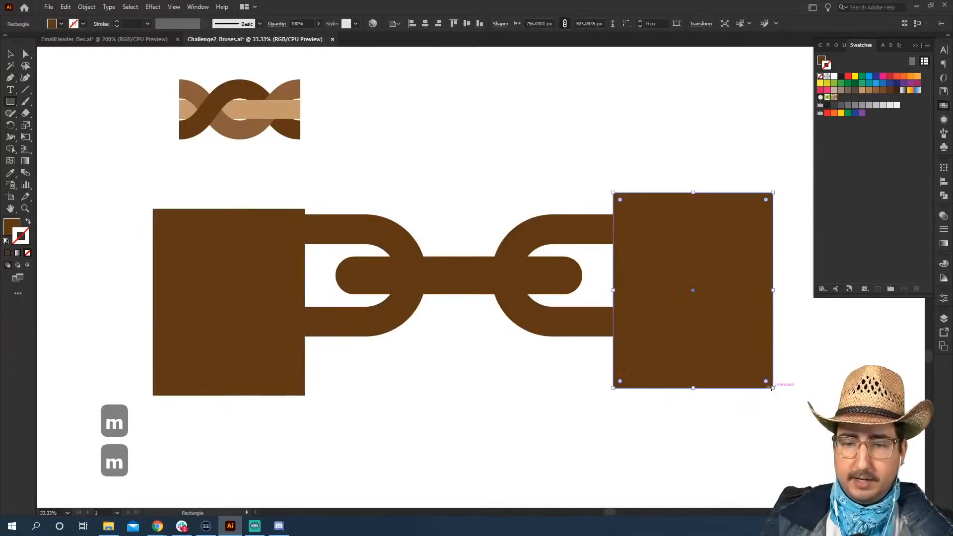
- Combine the two covering rectangles into one compound path and the two chain links into another
{"action": "key", "text": "v"}
{"action": "left_click", "coordinate": [268, 263]}
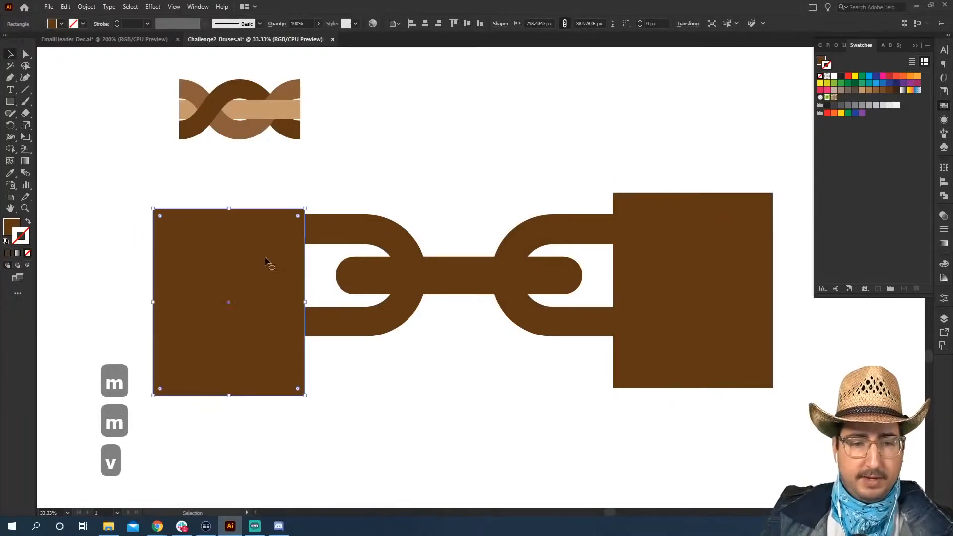
{"action": "left_click", "coordinate": [624, 239], "text": "shift"}
{"action": "key", "text": "ctrl+8"}
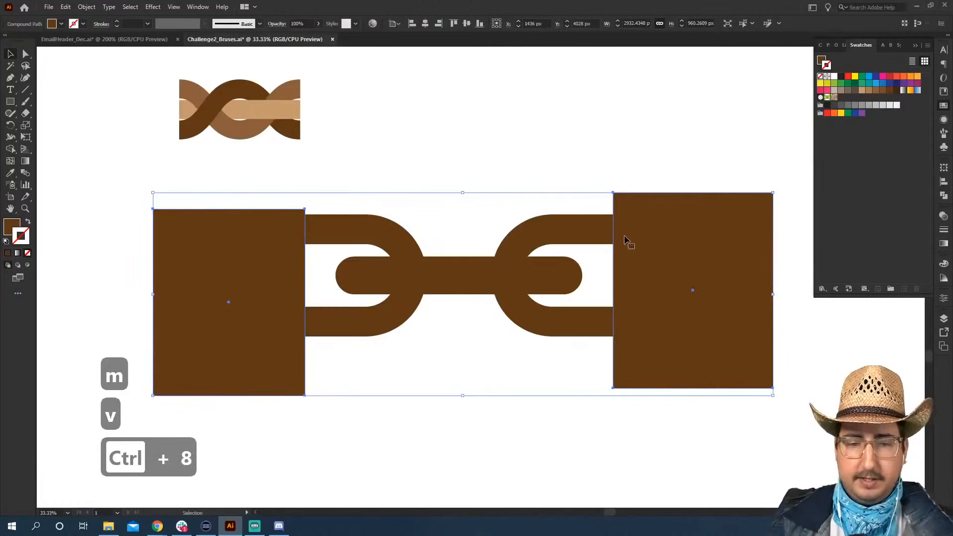
{"action": "left_click", "coordinate": [380, 244]}
{"action": "key", "text": "ctrl+8"}
- Subtract the rectangles from the chain links with Minus Front, leaving only the inner half of each link
{"action": "left_click", "coordinate": [229, 274], "text": "shift"}
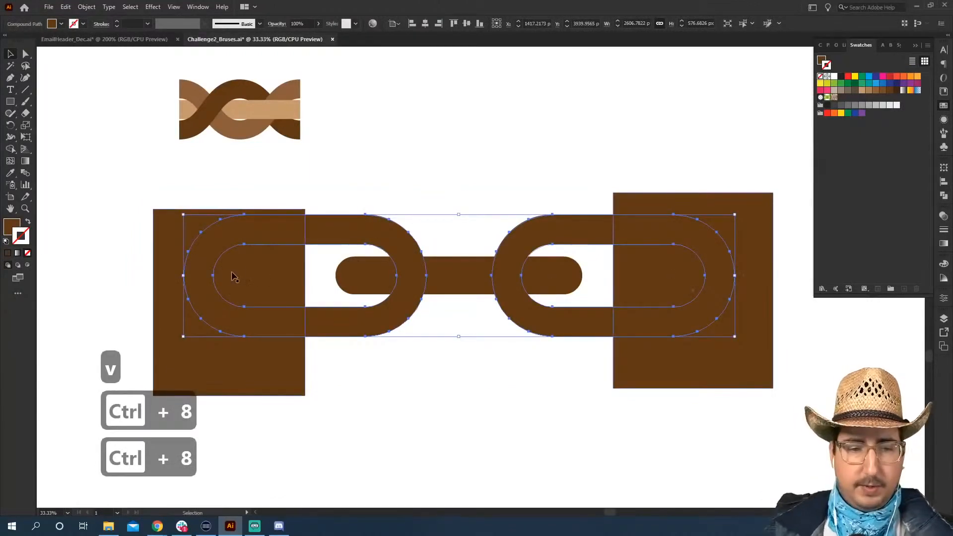
{"action": "left_click", "coordinate": [943, 196]}
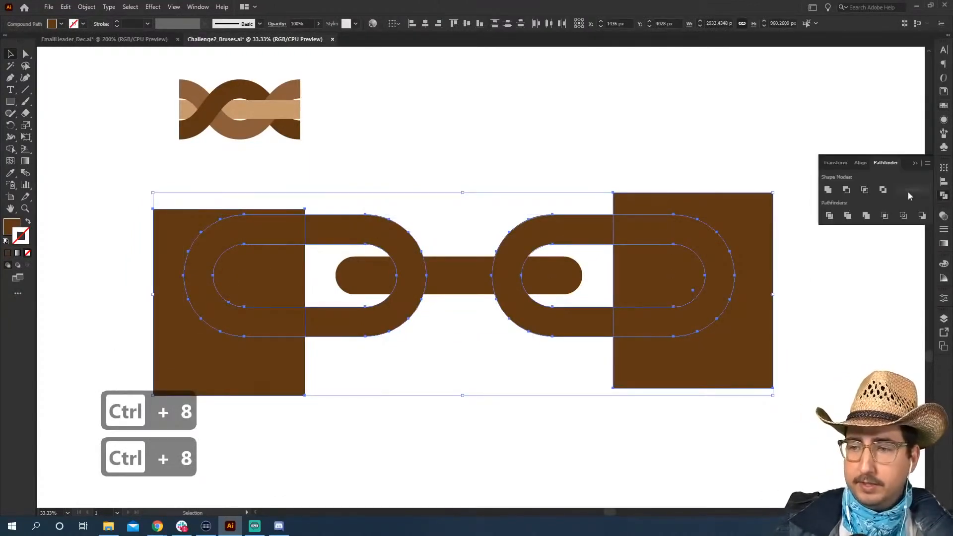
{"action": "left_click", "coordinate": [847, 190]}
{"action": "left_click", "coordinate": [661, 174]}
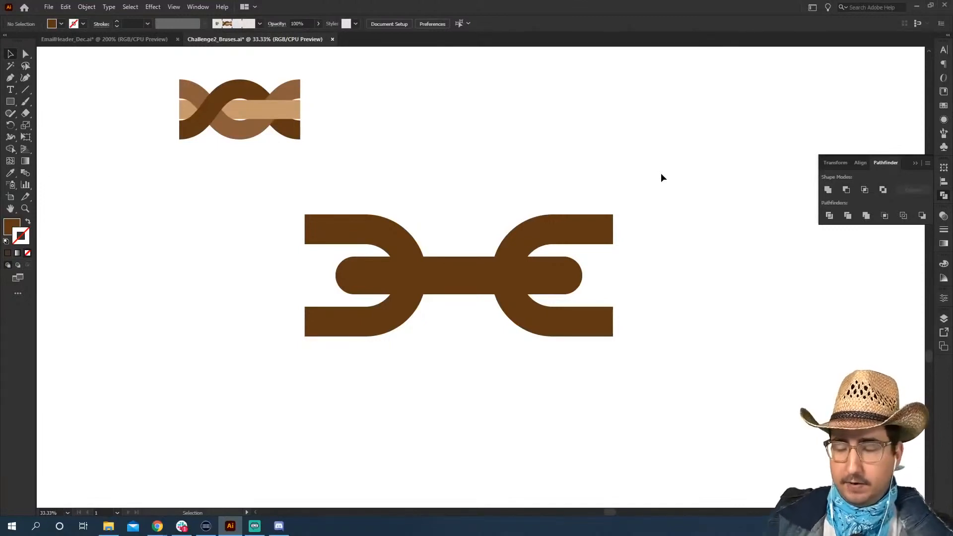
- Ungroup the trimmed links and give the left half-link a medium gray fill with no stroke
{"action": "left_click", "coordinate": [462, 277]}
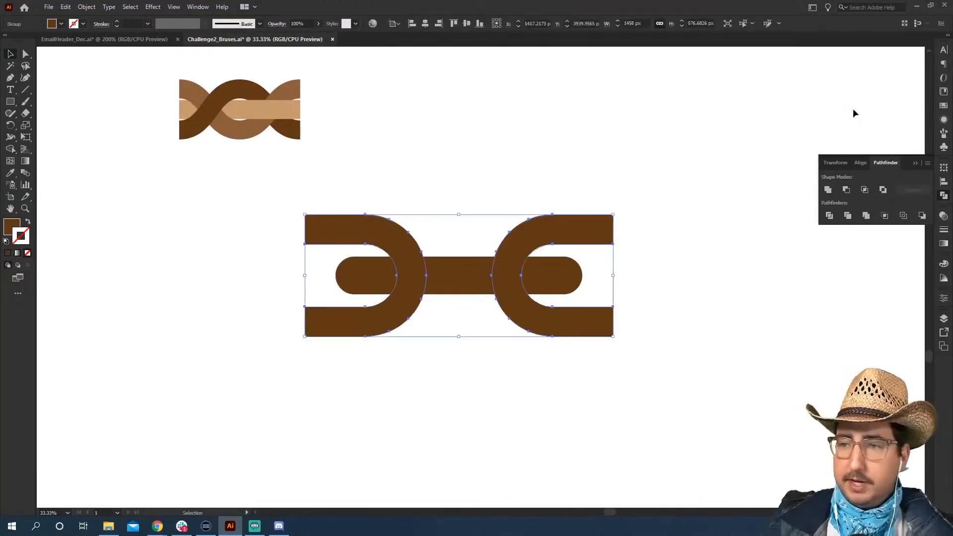
{"action": "key", "text": "ctrl+shift+g"}
{"action": "left_click", "coordinate": [389, 228]}
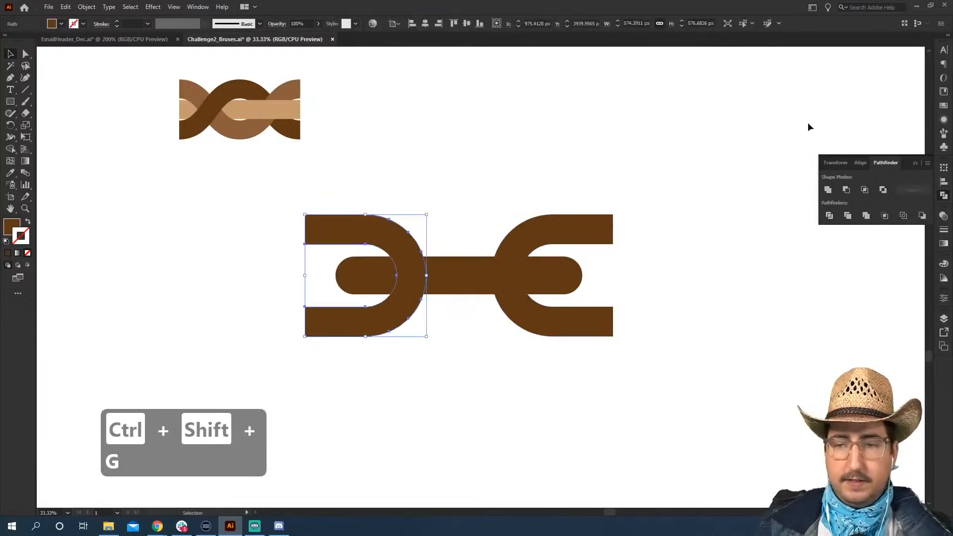
{"action": "left_click", "coordinate": [943, 105]}
{"action": "left_click", "coordinate": [854, 105]}
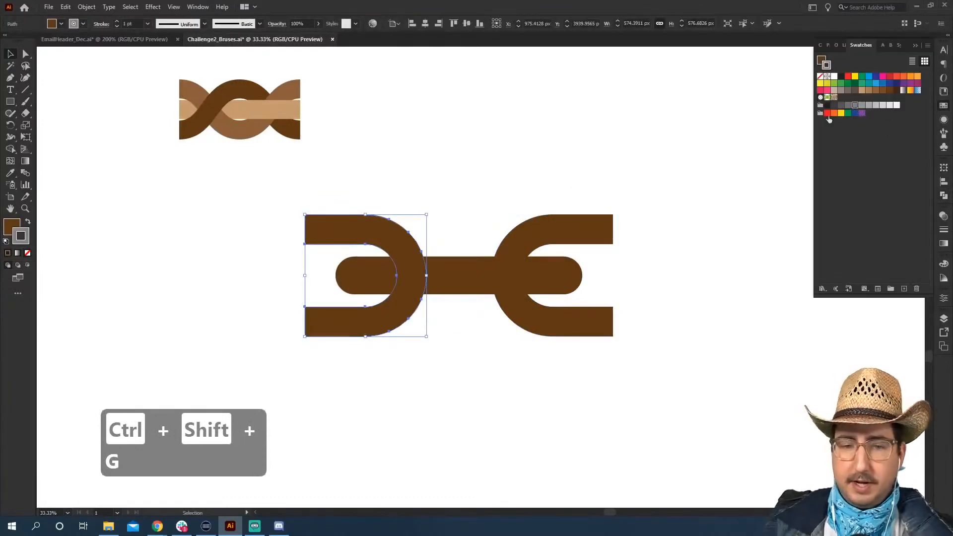
{"action": "key", "text": "slash"}
{"action": "key", "text": "x"}
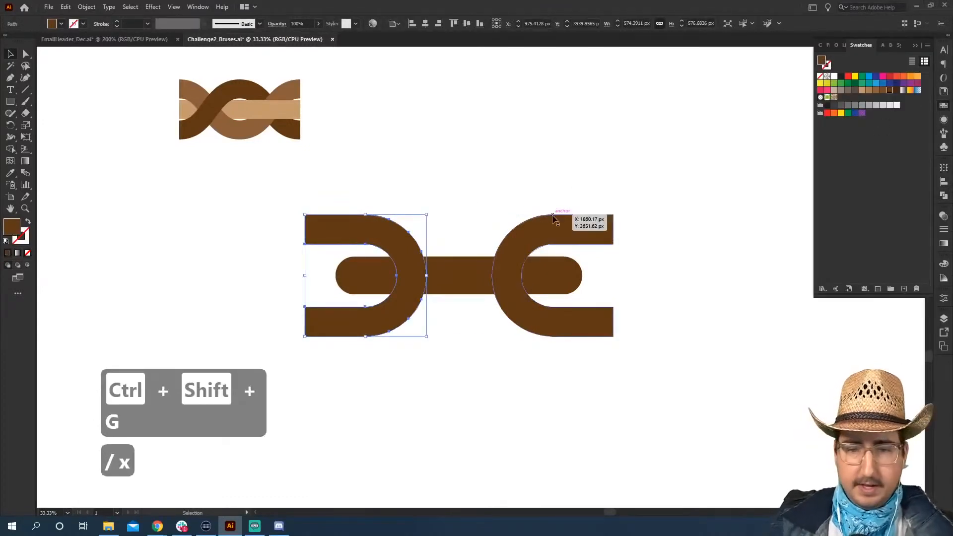
{"action": "left_click", "coordinate": [855, 105]}
- Fill the right half-link with gray and the pill-shaped connector with dark gray
{"action": "left_click", "coordinate": [581, 222]}
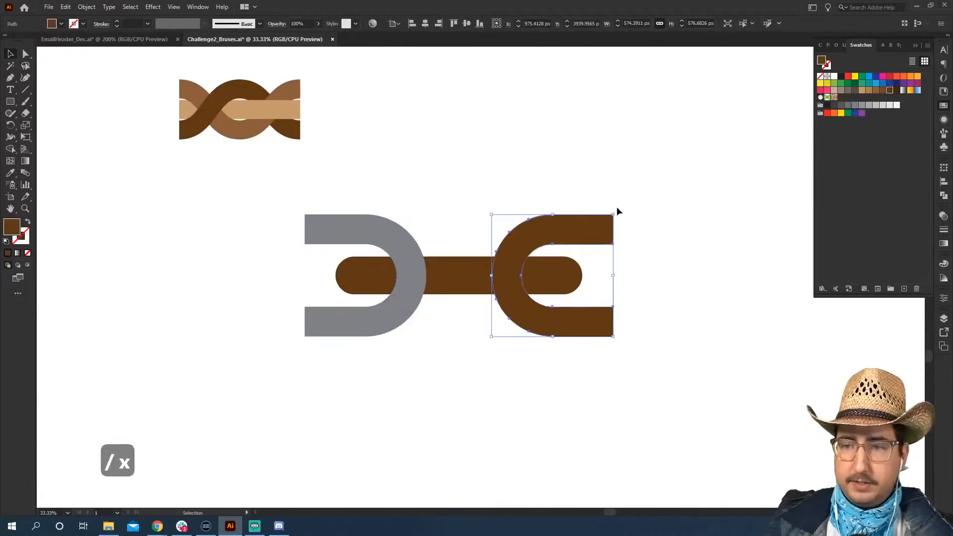
{"action": "left_click", "coordinate": [855, 105]}
{"action": "left_click", "coordinate": [457, 285]}
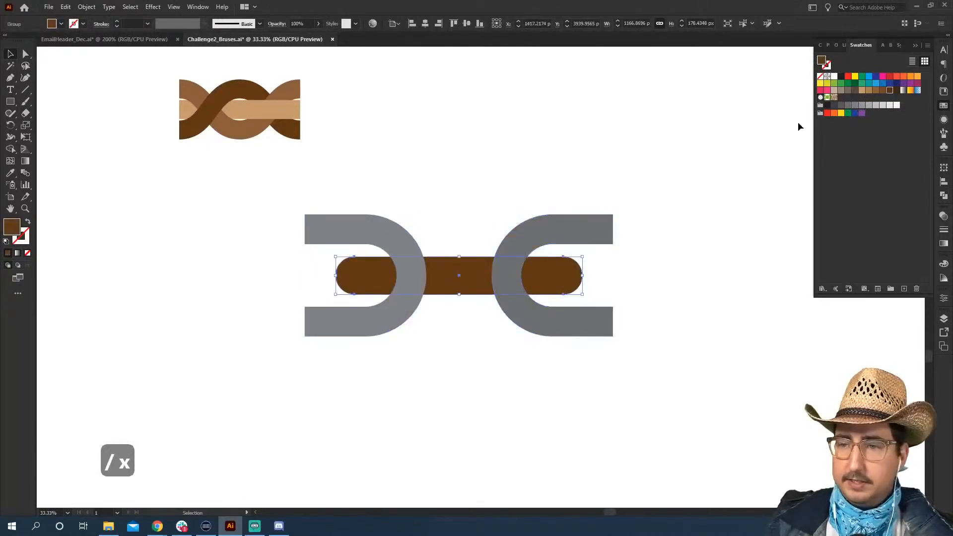
{"action": "left_click", "coordinate": [834, 105]}
{"action": "left_click", "coordinate": [491, 201]}
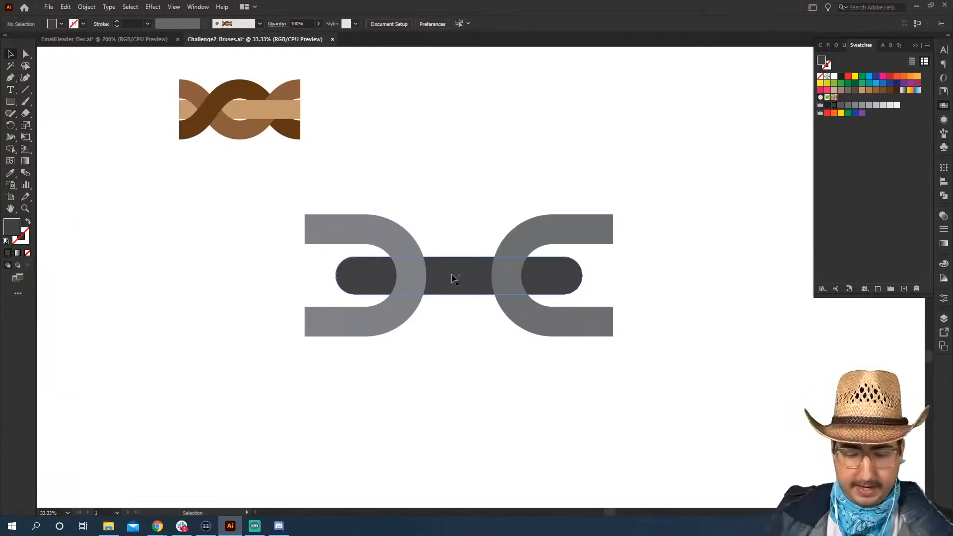
- Copy the dark gray connector and paste the duplicate in place in front of both half-links
{"action": "left_click", "coordinate": [479, 290]}
{"action": "key", "text": "ctrl+c"}
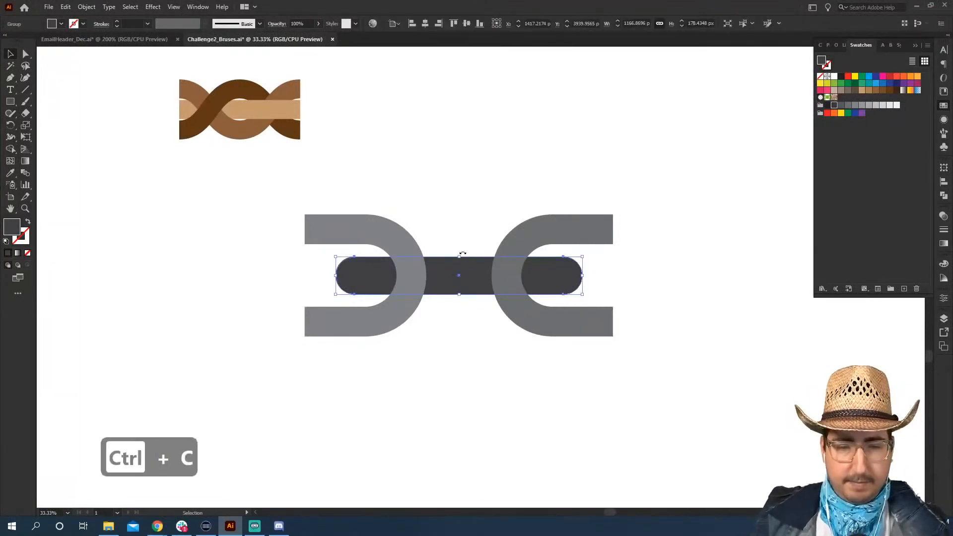
{"action": "key", "text": "ctrl+shift+v"}
{"action": "left_click", "coordinate": [479, 237]}
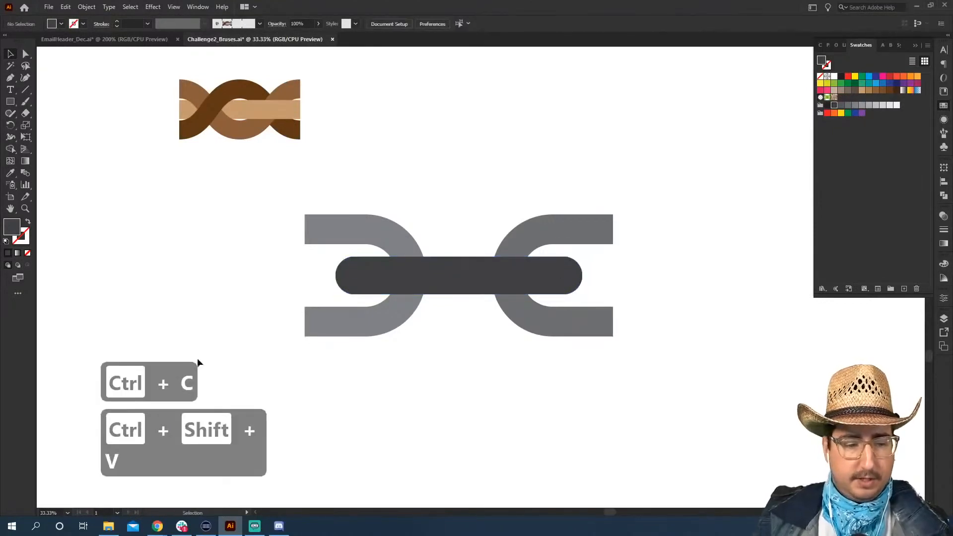
- Draw a rectangle about 265 px high over the front connector's right half and use it as a clipping mask for that connector
{"action": "key", "text": "m"}
{"action": "left_click_drag", "start_coordinate": [454, 248], "coordinate": [590, 304]}
{"action": "key", "text": "v"}
{"action": "left_click", "coordinate": [412, 274], "text": "shift"}
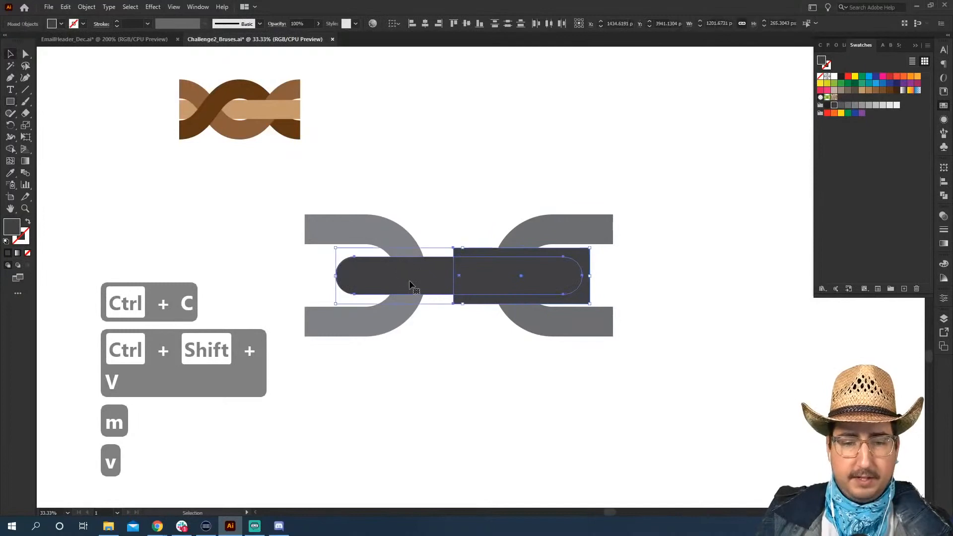
{"action": "right_click", "coordinate": [410, 281]}
{"action": "left_click", "coordinate": [442, 367]}
{"action": "left_click", "coordinate": [667, 293]}
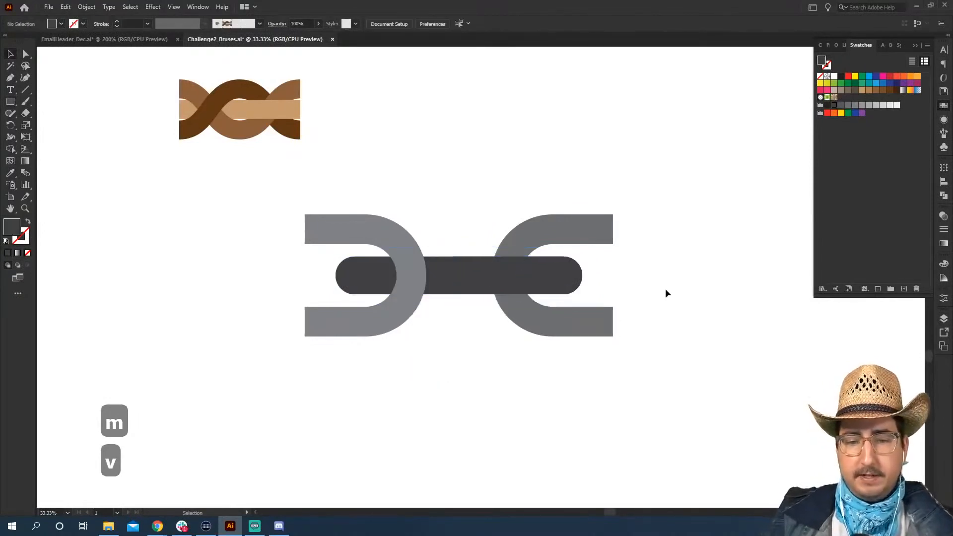
- Match the right half-link's fill to the left half-link's gray with the Eyedropper
{"action": "left_click", "coordinate": [571, 235]}
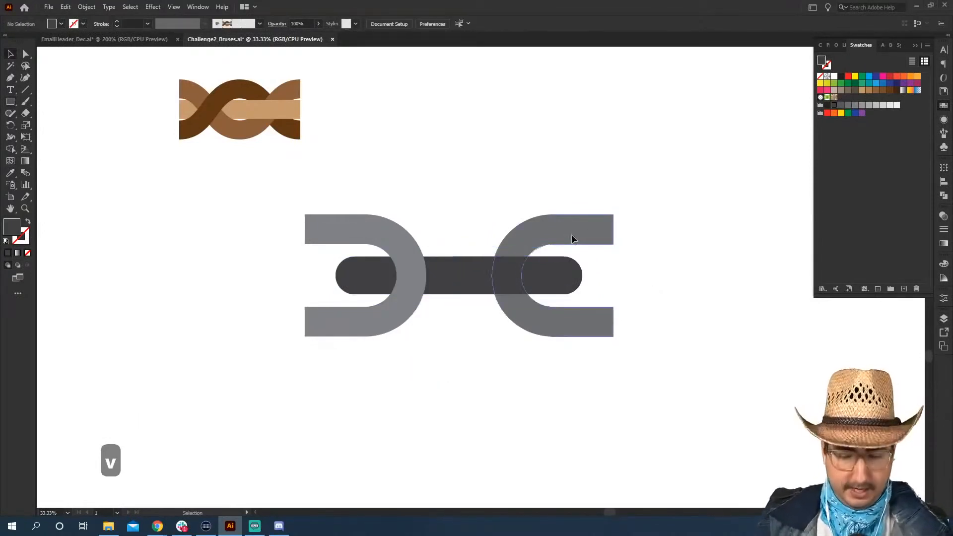
{"action": "key", "text": "i"}
{"action": "left_click", "coordinate": [406, 233]}
{"action": "key", "text": "v"}
{"action": "left_click", "coordinate": [464, 193]}
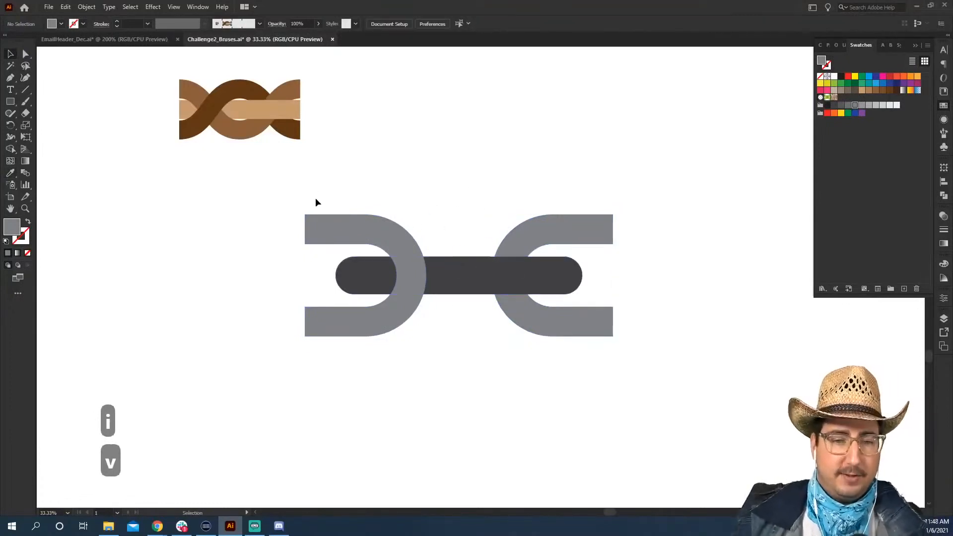
- Scale the complete chain artwork down to about 565 px wide
{"action": "left_click_drag", "start_coordinate": [316, 198], "coordinate": [582, 327]}
{"action": "key", "text": "s"}
{"action": "key", "text": "v"}
{"action": "left_click", "coordinate": [572, 264]}
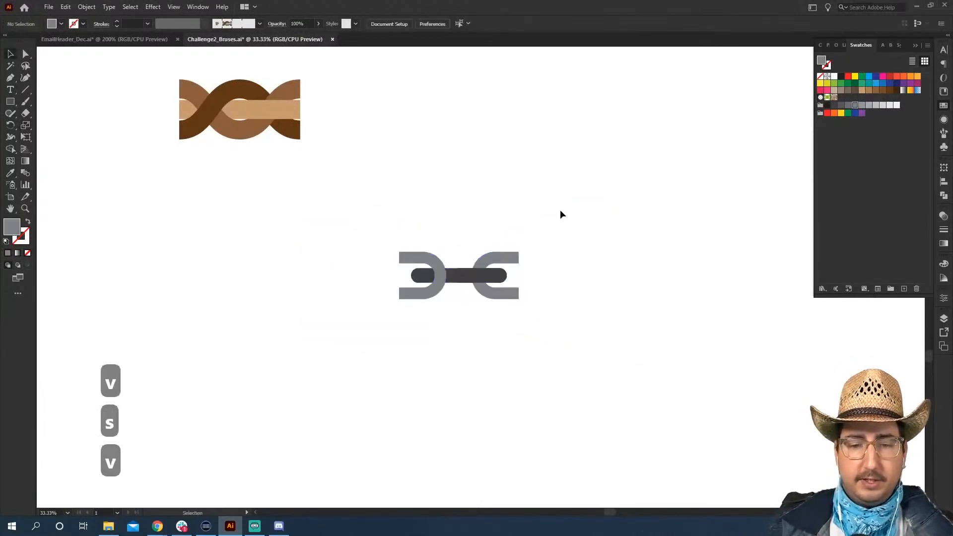
- Create a new pattern brush from the whole scaled chain artwork
{"action": "left_click_drag", "start_coordinate": [544, 222], "coordinate": [392, 309]}
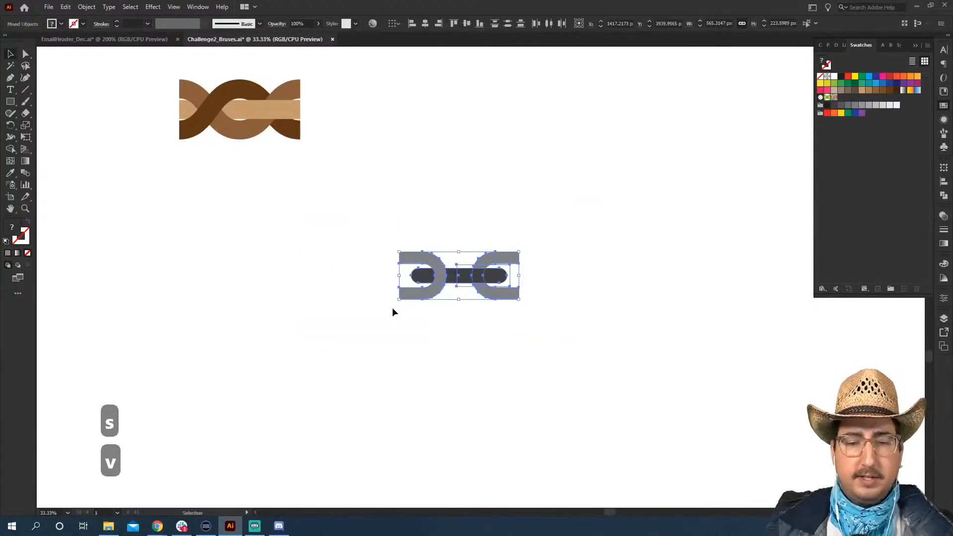
{"action": "left_click", "coordinate": [260, 24]}
{"action": "left_click", "coordinate": [234, 101]}
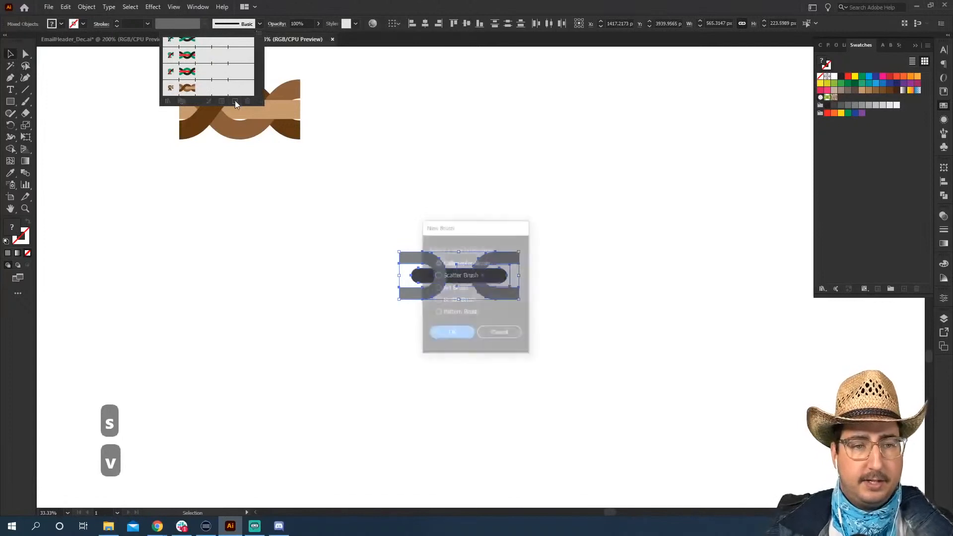
{"action": "left_click", "coordinate": [455, 311]}
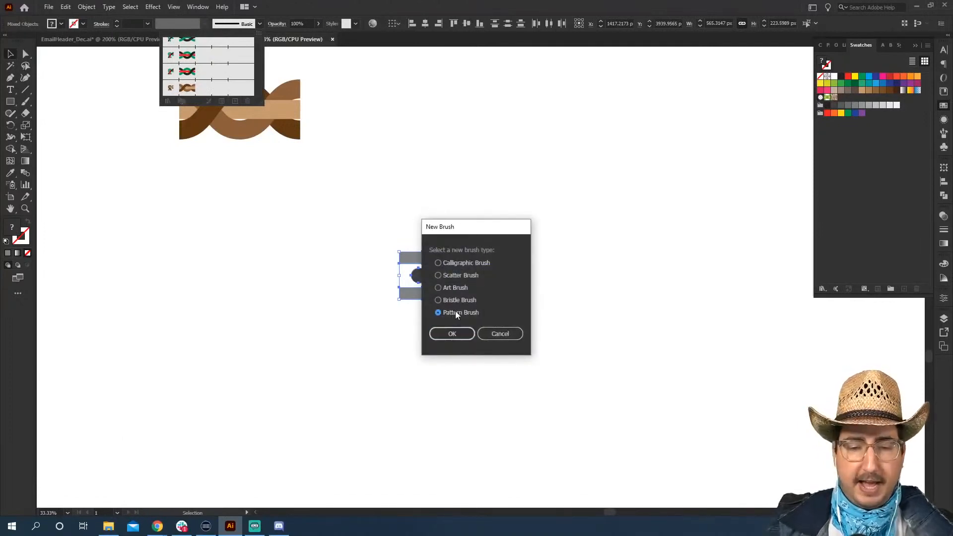
{"action": "left_click", "coordinate": [451, 334]}
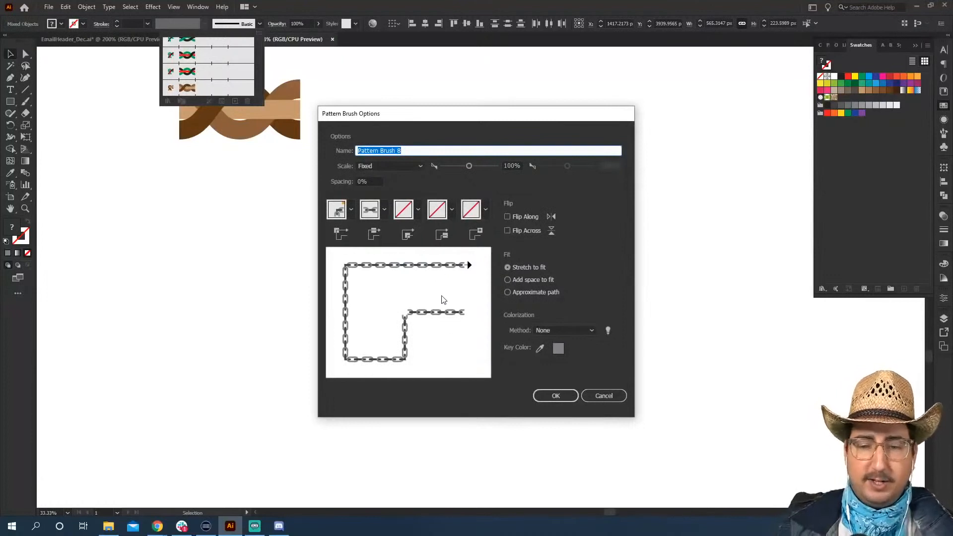
- Name the pattern brush Chain and save it with its default options
{"action": "type", "text": "Chian"}
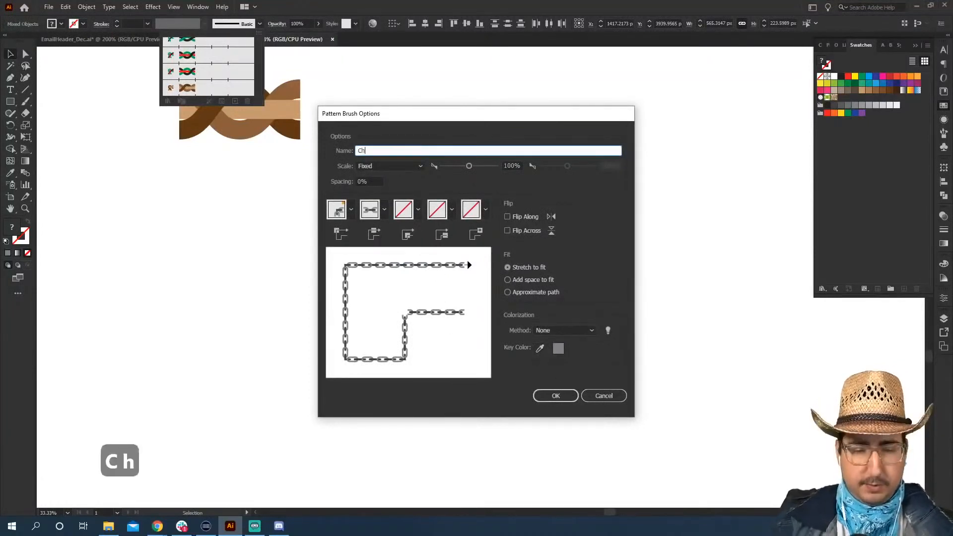
{"action": "key", "text": "BackSpace"}
{"action": "key", "text": "BackSpace"}
{"action": "key", "text": "BackSpace"}
{"action": "type", "text": "ain"}
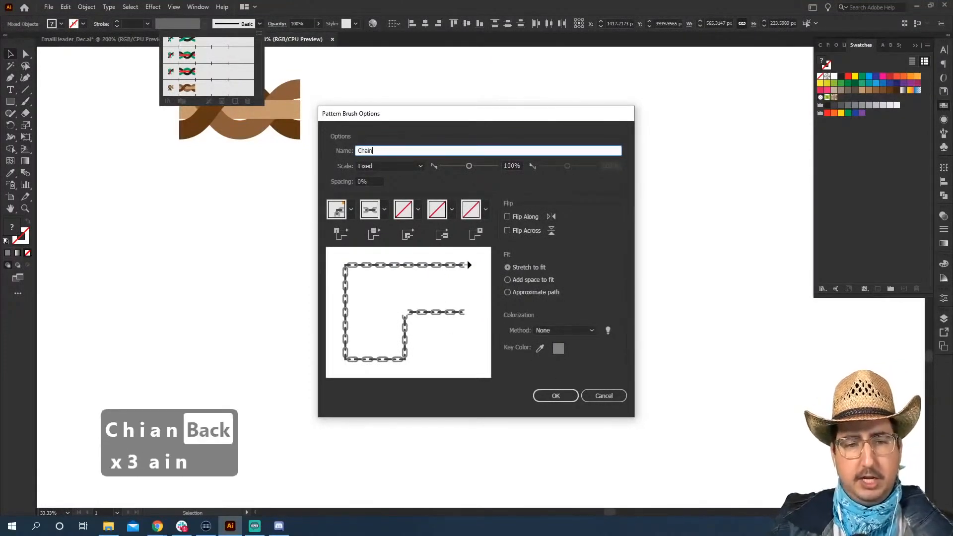
{"action": "left_click", "coordinate": [552, 395]}
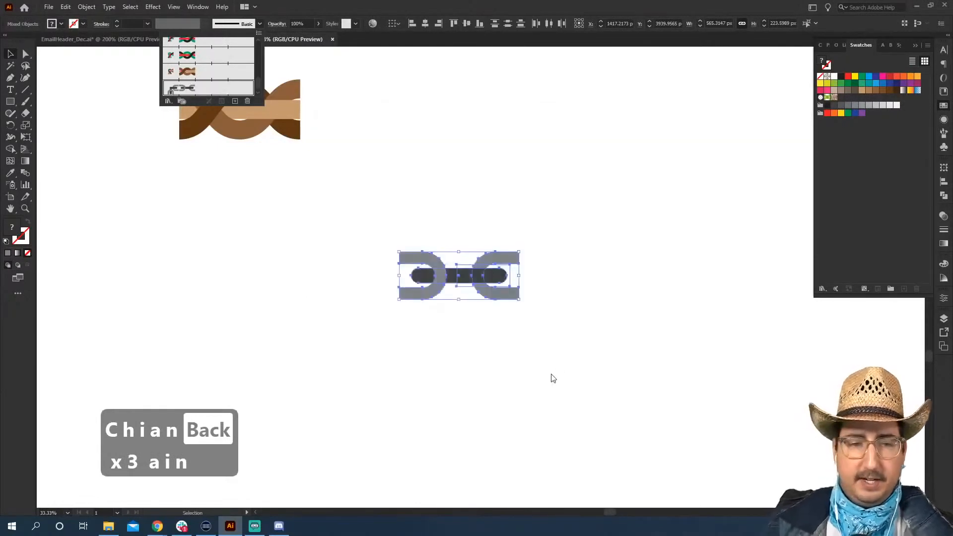
- Paint a long S-shaped curve with the Chain brush in the empty area beside and below the chain artwork
{"action": "left_click", "coordinate": [230, 146]}
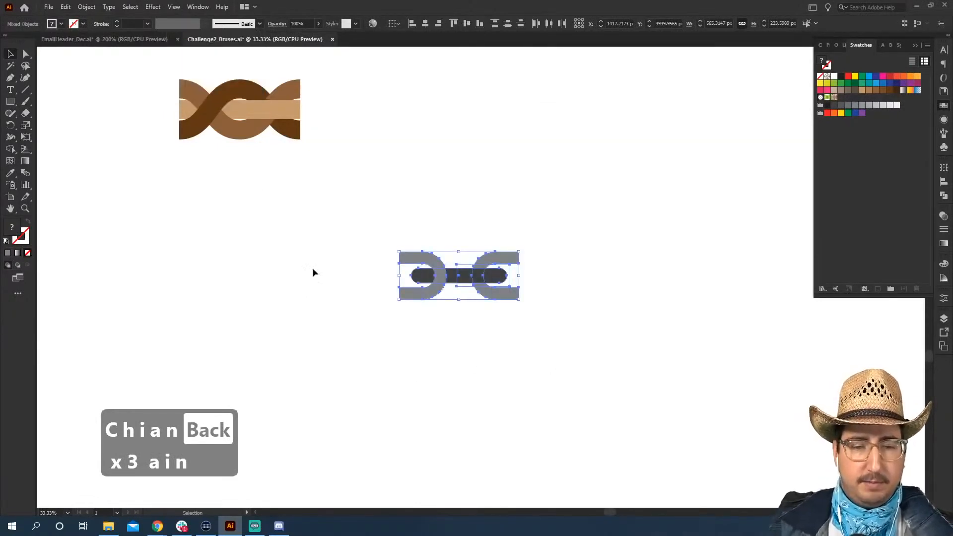
{"action": "key", "text": "z"}
{"action": "left_click", "coordinate": [386, 339], "text": "alt"}
{"action": "left_click", "coordinate": [386, 339], "text": "alt"}
{"action": "left_click_drag", "start_coordinate": [415, 335], "coordinate": [412, 231]}
{"action": "key", "text": "b"}
{"action": "mouse_move", "coordinate": [204, 108]}
{"action": "left_mouse_down"}
{"action": "mouse_move", "coordinate": [574, 336]}
{"action": "mouse_move", "coordinate": [580, 405]}
{"action": "left_mouse_up"}
{"action": "key", "text": "v"}
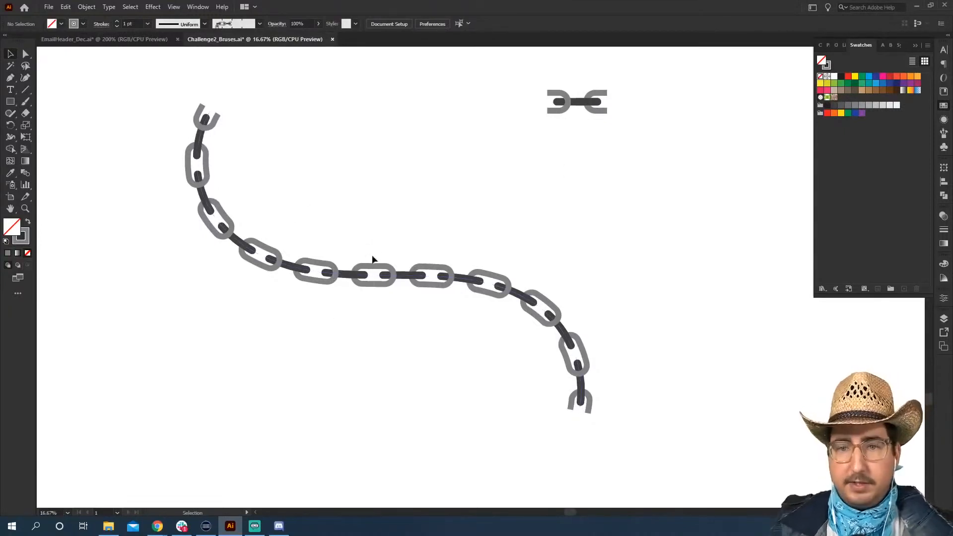
- Scale the painted chain stroke down to about 2064 px wide
{"action": "key", "text": "v"}
{"action": "key", "text": "z"}
{"action": "left_click", "coordinate": [577, 155]}
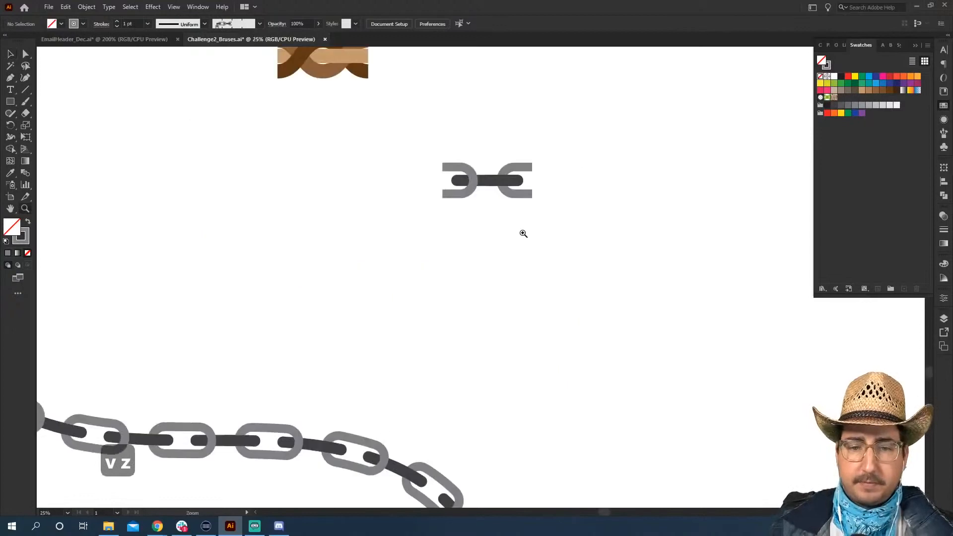
{"action": "left_click", "coordinate": [540, 215]}
{"action": "key", "text": "z"}
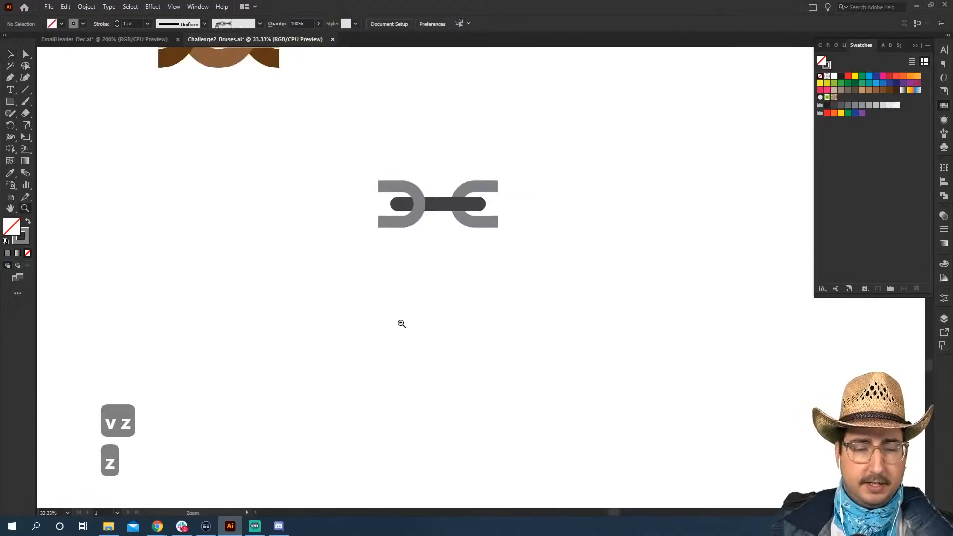
{"action": "left_click", "coordinate": [389, 300], "text": "alt"}
{"action": "key", "text": "v"}
{"action": "left_click", "coordinate": [368, 359]}
{"action": "key", "text": "s"}
{"action": "left_click_drag", "start_coordinate": [484, 244], "coordinate": [438, 283]}
- Move the scaled chain stroke closer to the source chain artwork and deselect it
{"action": "key", "text": "v"}
{"action": "left_click_drag", "start_coordinate": [360, 349], "coordinate": [531, 261]}
{"action": "key", "text": "z"}
{"action": "left_click", "coordinate": [547, 211]}
{"action": "left_click", "coordinate": [546, 212]}
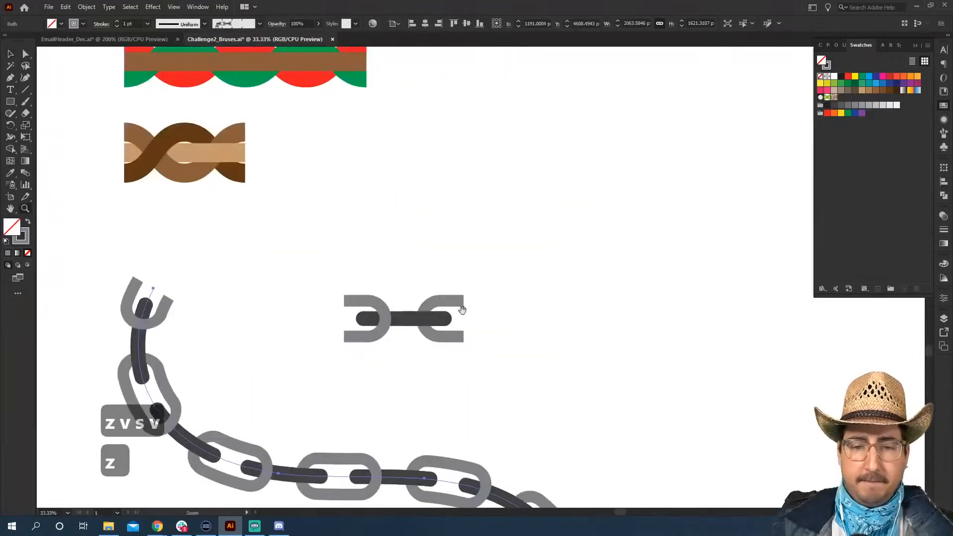
{"action": "left_click_drag", "start_coordinate": [464, 310], "coordinate": [510, 154]}
{"action": "key", "text": "v"}
{"action": "left_click", "coordinate": [432, 255]}
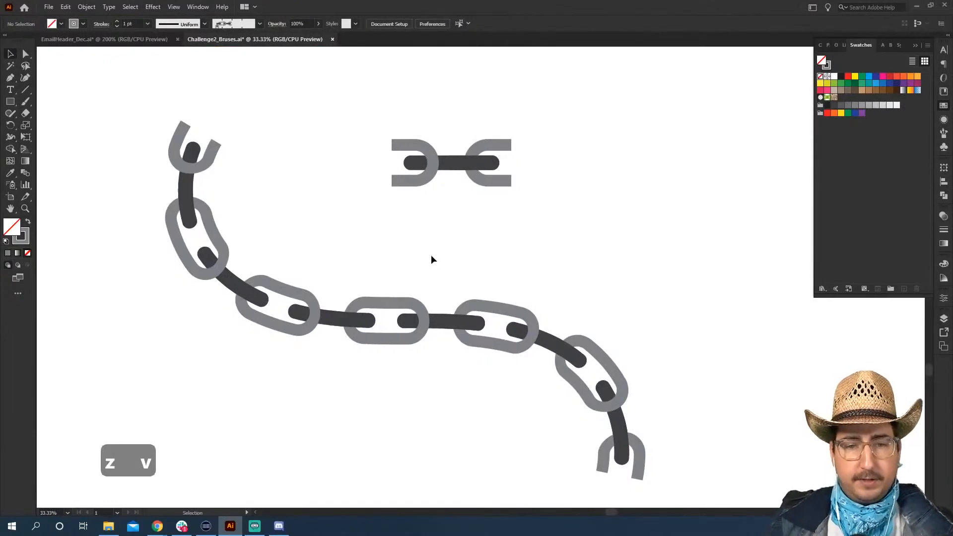
- Try to rotate the clipped part of the dark central link half a turn about its centre and undo it
{"action": "left_click", "coordinate": [457, 166]}
{"action": "key", "text": "r"}
{"action": "left_click_drag", "start_coordinate": [378, 138], "coordinate": [538, 213]}
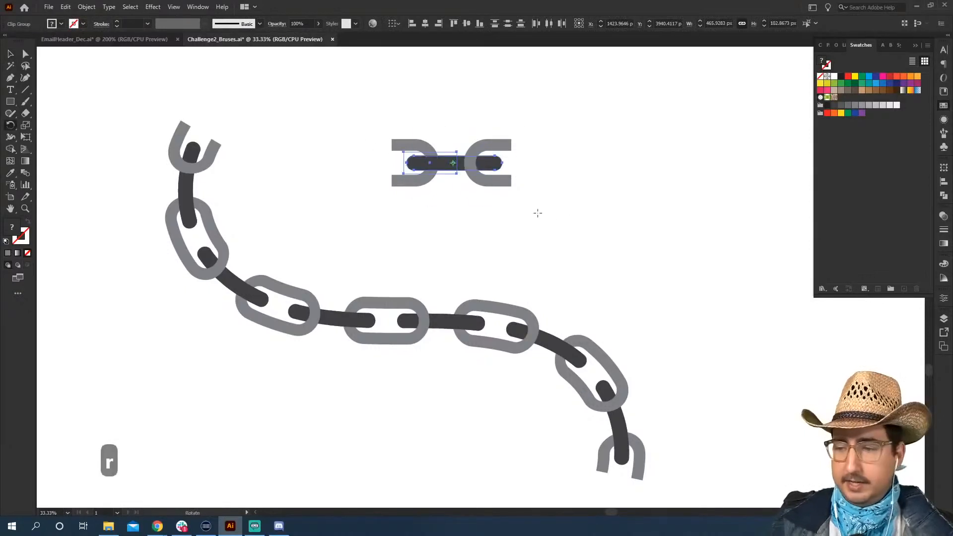
{"action": "key", "text": "v"}
{"action": "left_click", "coordinate": [538, 214]}
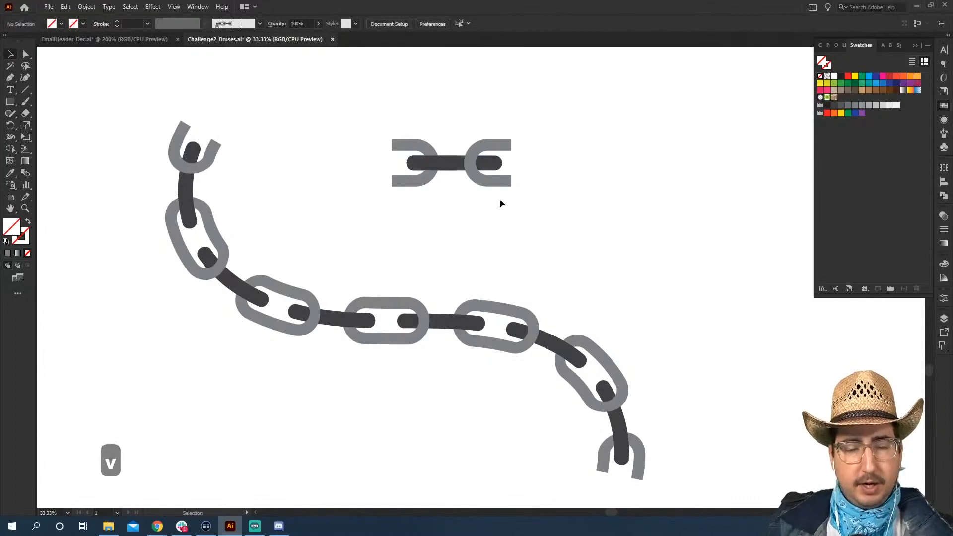
{"action": "key", "text": "ctrl+z"}
- Bring the dark central link in front of both gray half-links
{"action": "left_click", "coordinate": [461, 167]}
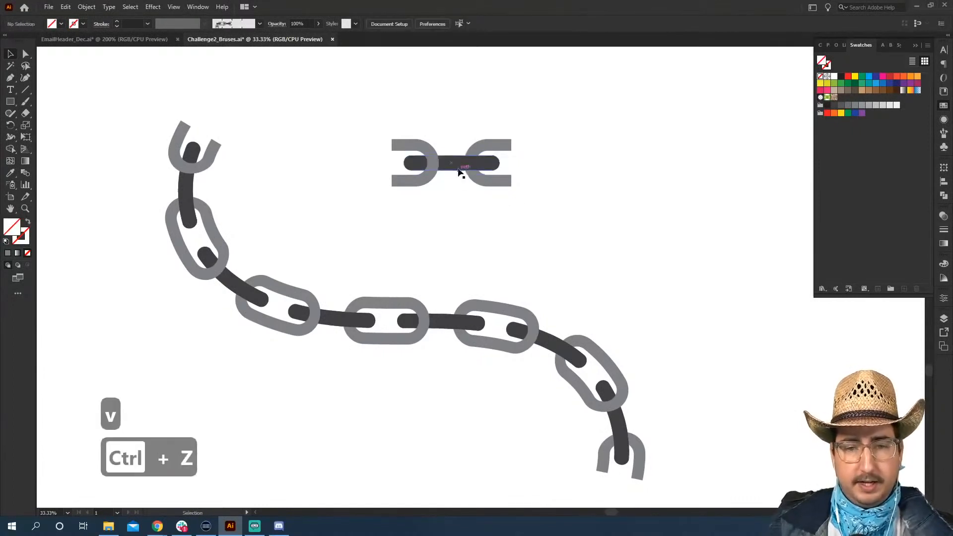
{"action": "left_click", "coordinate": [413, 171]}
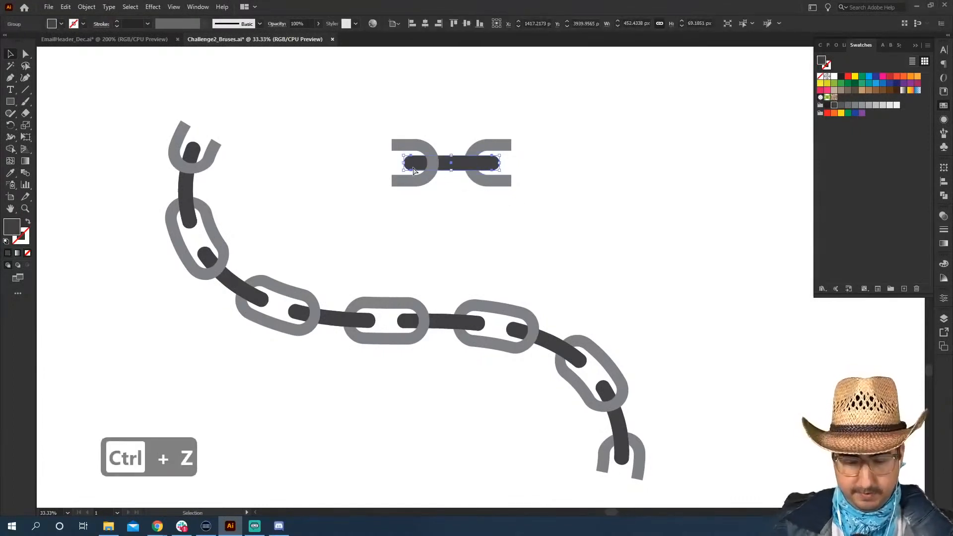
{"action": "key", "text": "ctrl+shift+bracketright"}
{"action": "left_click", "coordinate": [410, 228]}
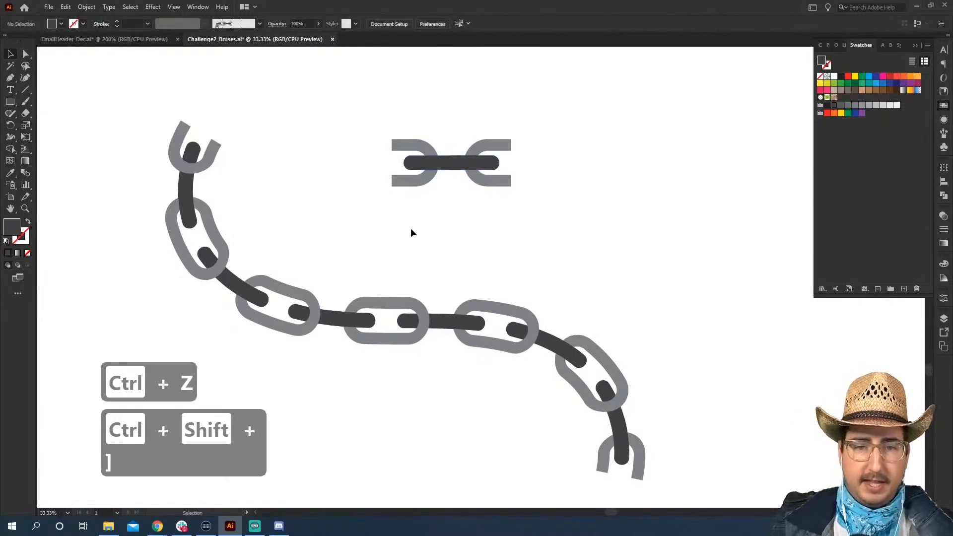
- Replace the Chain brush's side tile with the revised chain artwork, keep its options, and apply the change to existing strokes
{"action": "left_click_drag", "start_coordinate": [375, 117], "coordinate": [569, 233]}
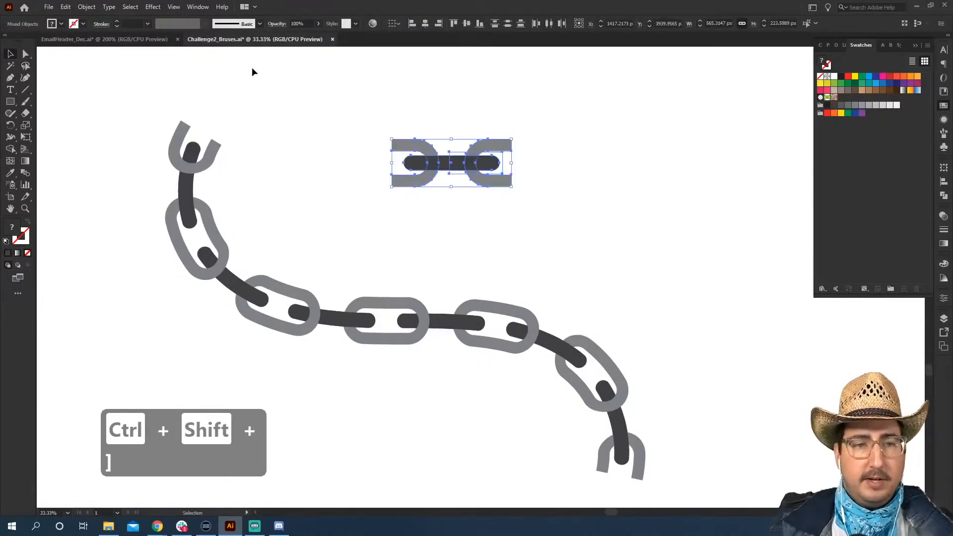
{"action": "left_click", "coordinate": [259, 24]}
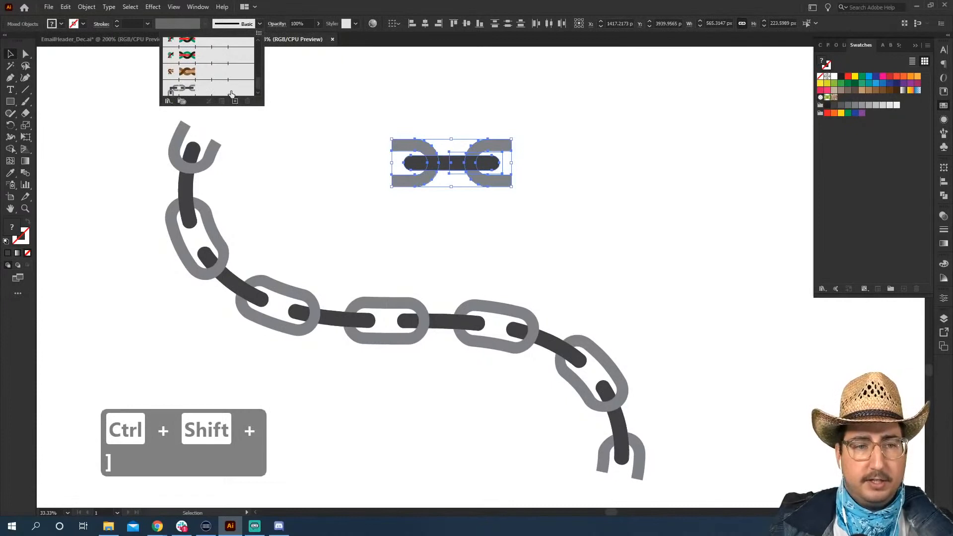
{"action": "left_click", "coordinate": [943, 134]}
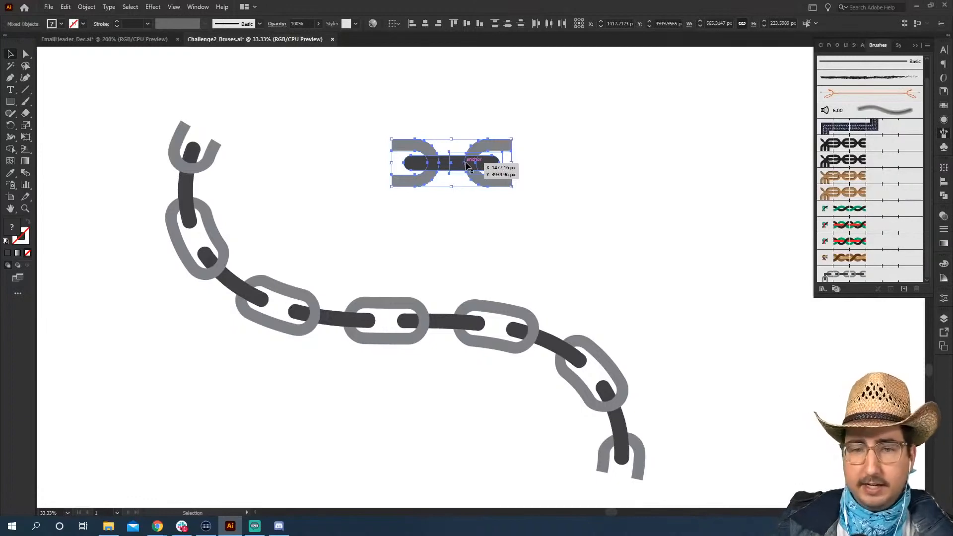
{"action": "mouse_move", "coordinate": [466, 165]}
{"action": "left_mouse_down"}
{"action": "mouse_move", "coordinate": [502, 164]}
{"action": "mouse_move", "coordinate": [849, 276]}
{"action": "left_mouse_up"}
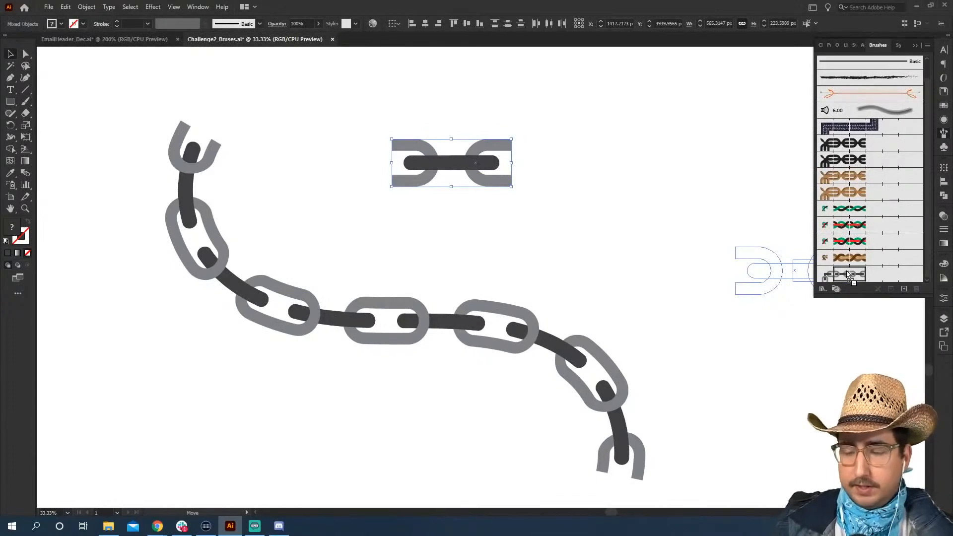
{"action": "left_click_drag", "start_coordinate": [849, 276], "coordinate": [849, 276]}
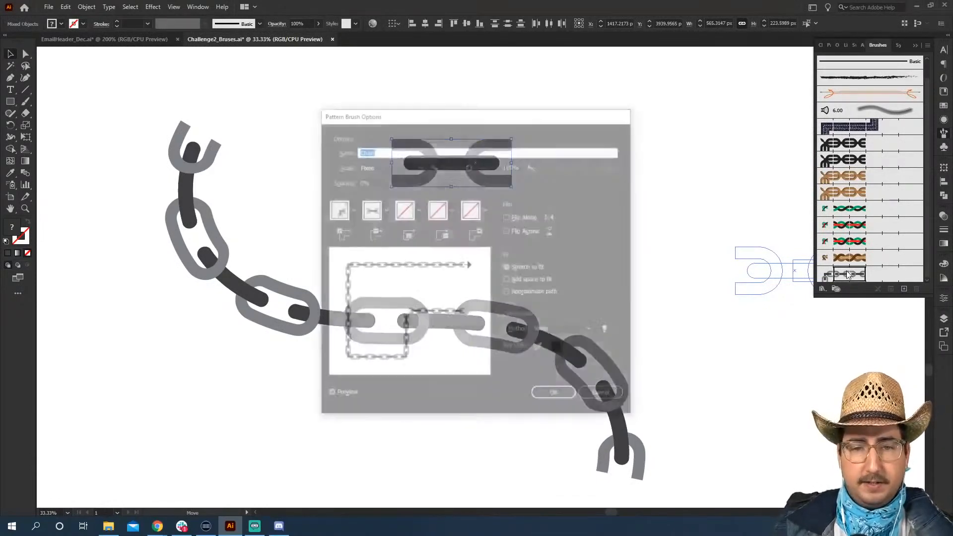
{"action": "left_click", "coordinate": [555, 396]}
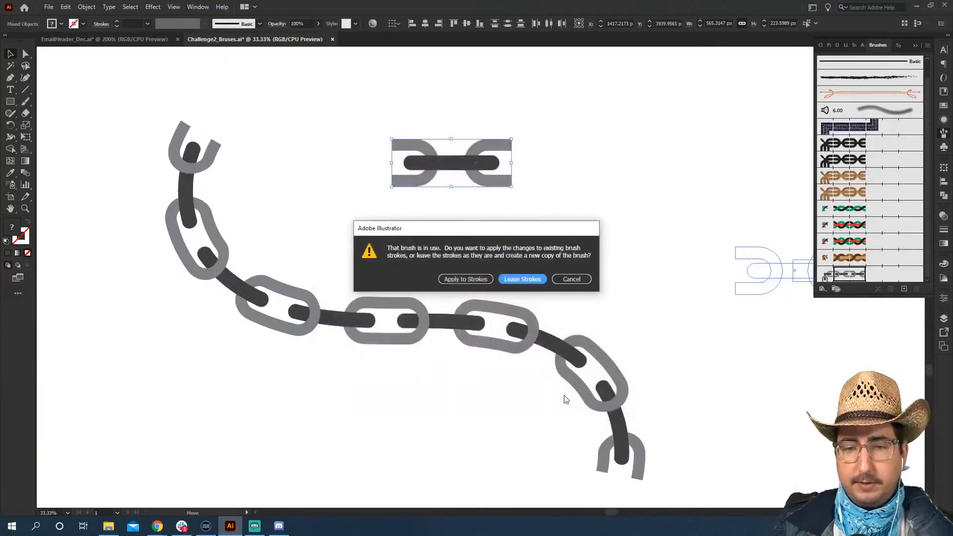
{"action": "left_click", "coordinate": [472, 280]}
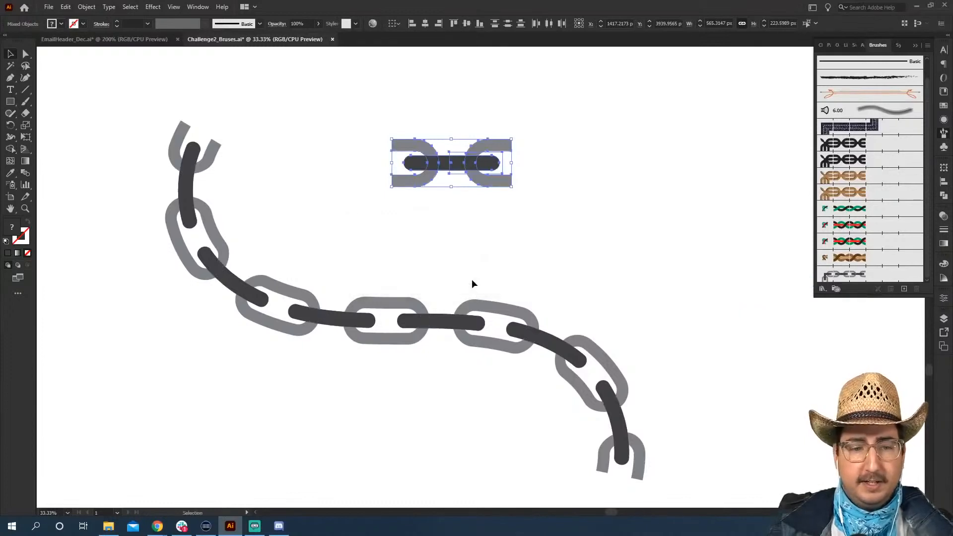
{"action": "left_click", "coordinate": [592, 274]}
- Start an Inner Glow effect on the dark central link and set the glow colour to black (000000)
{"action": "key", "text": "z"}
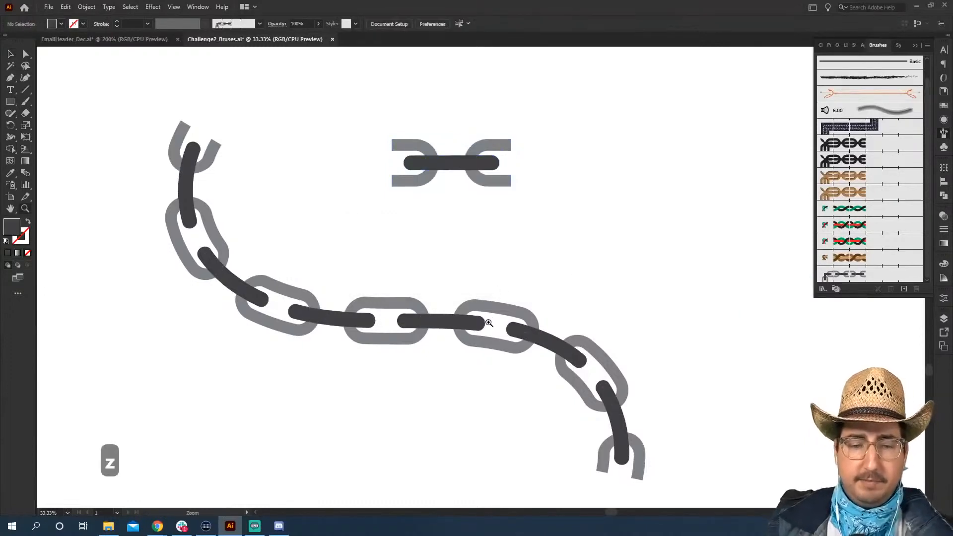
{"action": "left_click", "coordinate": [488, 325], "text": "alt"}
{"action": "left_click", "coordinate": [489, 325], "text": "alt"}
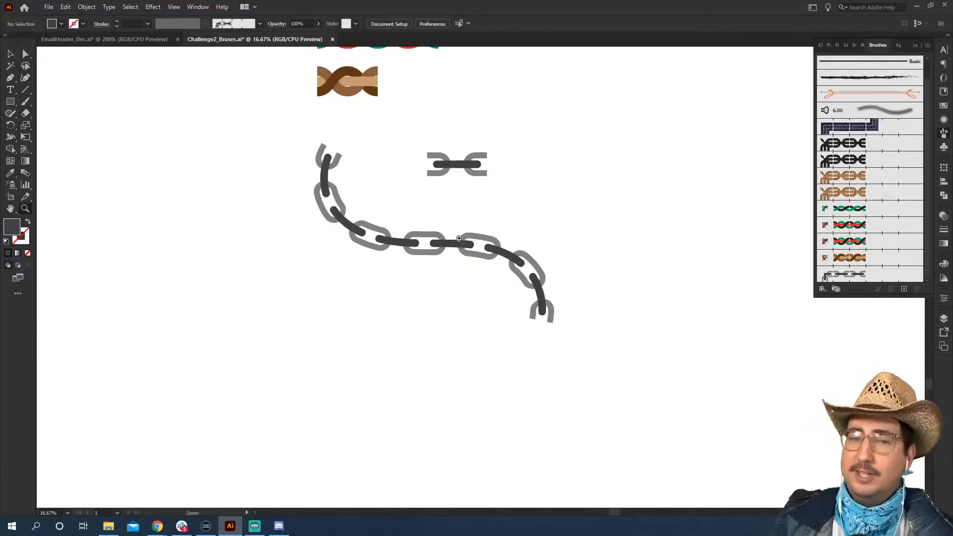
{"action": "left_click", "coordinate": [467, 182]}
{"action": "left_click", "coordinate": [464, 249]}
{"action": "left_click", "coordinate": [478, 276]}
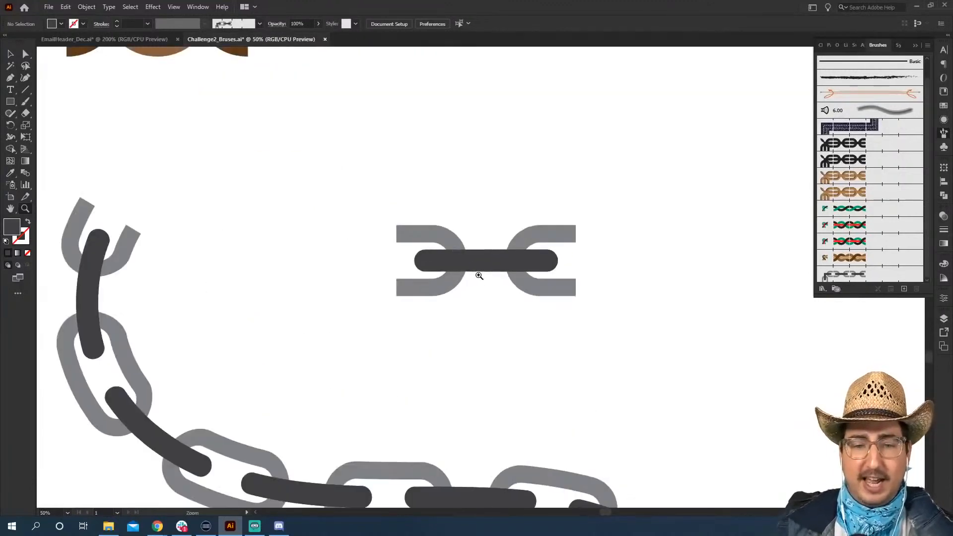
{"action": "key", "text": "v"}
{"action": "left_click", "coordinate": [479, 260]}
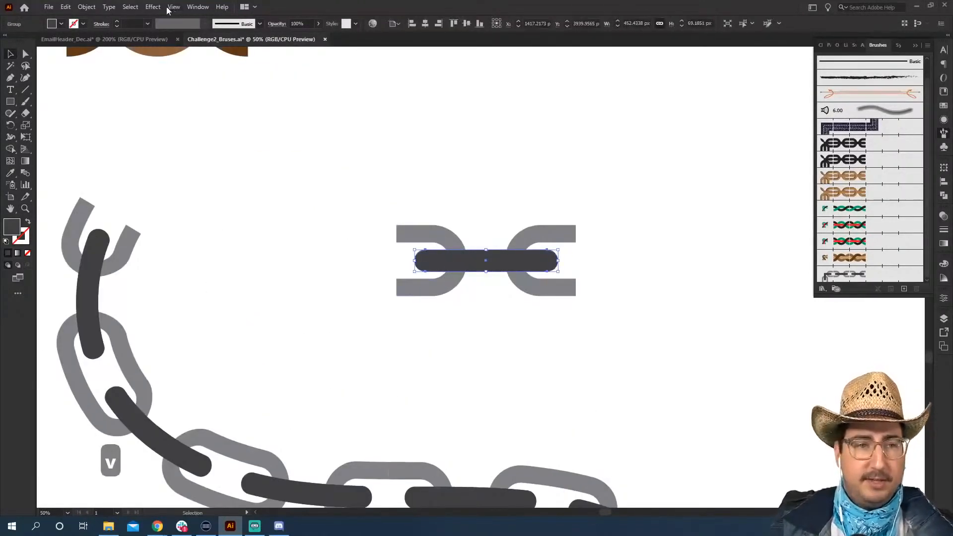
{"action": "left_click", "coordinate": [153, 7]}
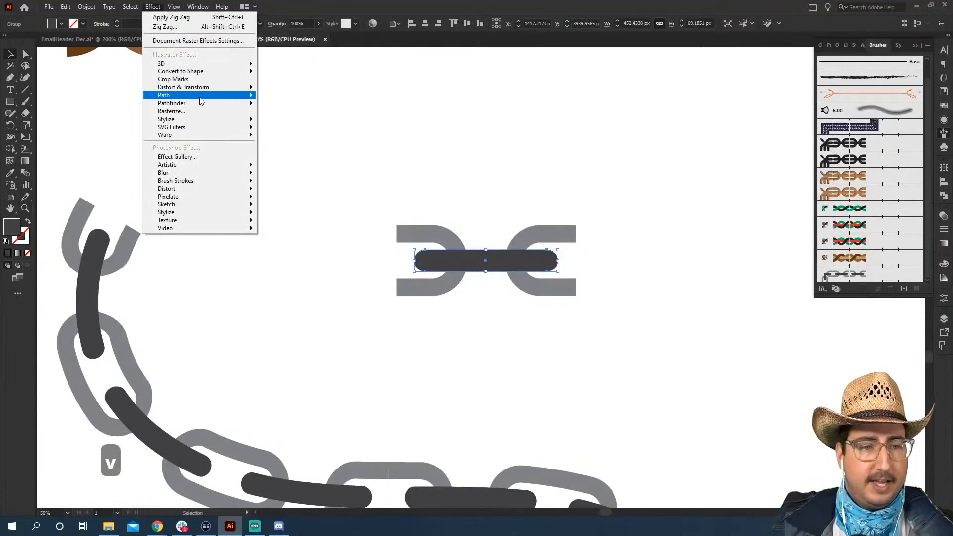
{"action": "mouse_move", "coordinate": [204, 120]}
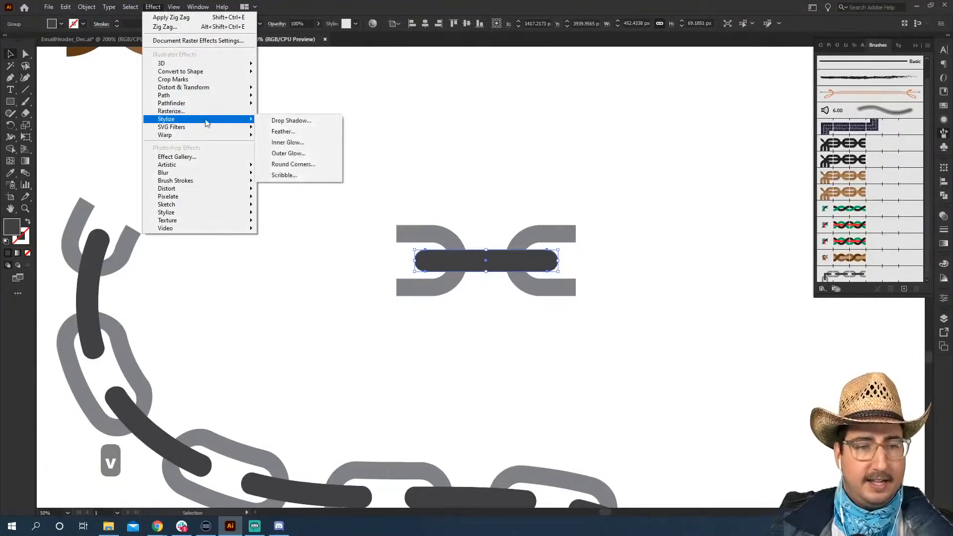
{"action": "left_click", "coordinate": [275, 144]}
{"action": "left_click", "coordinate": [705, 167]}
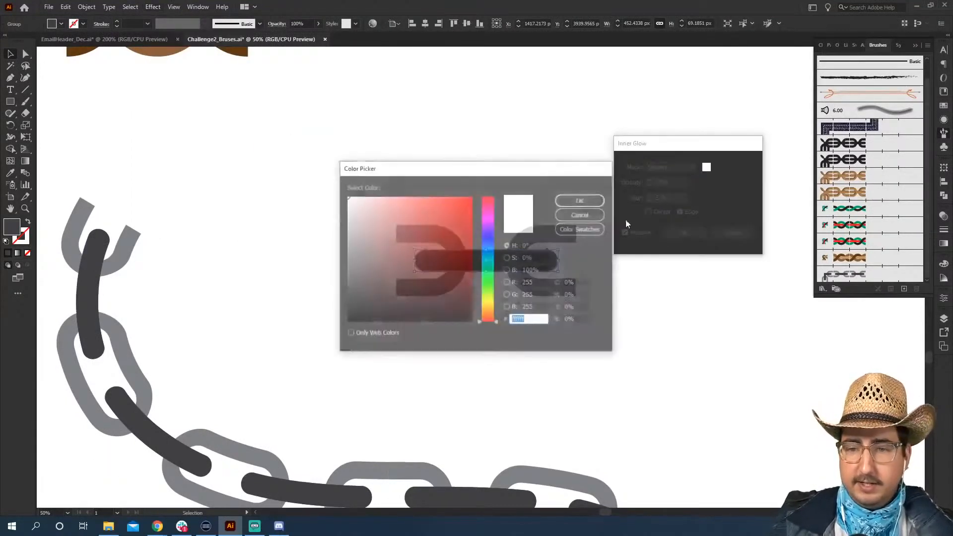
{"action": "left_click", "coordinate": [472, 322]}
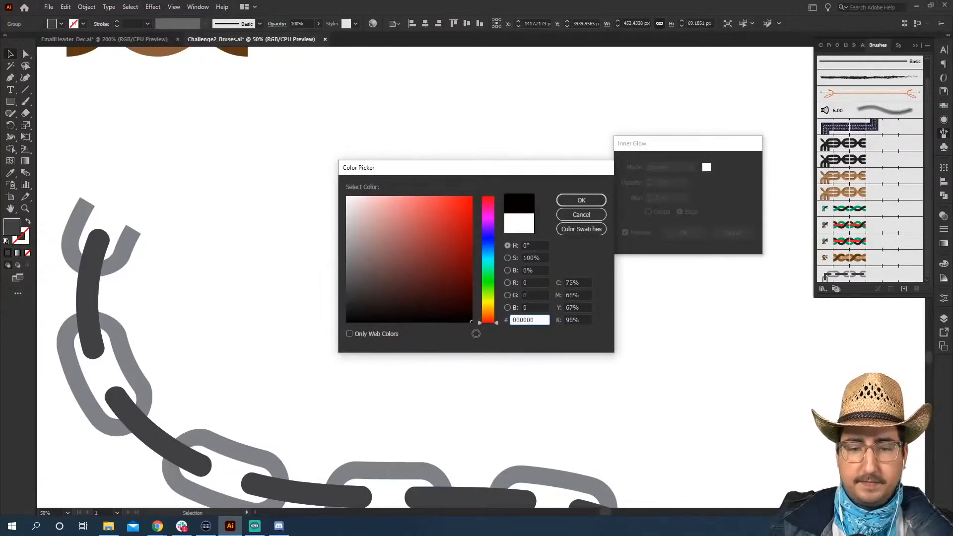
{"action": "left_click", "coordinate": [575, 200]}
- Set the inner glow to 100% opacity and 20 px blur from the edge, and apply it to the link
{"action": "left_click", "coordinate": [666, 198]}
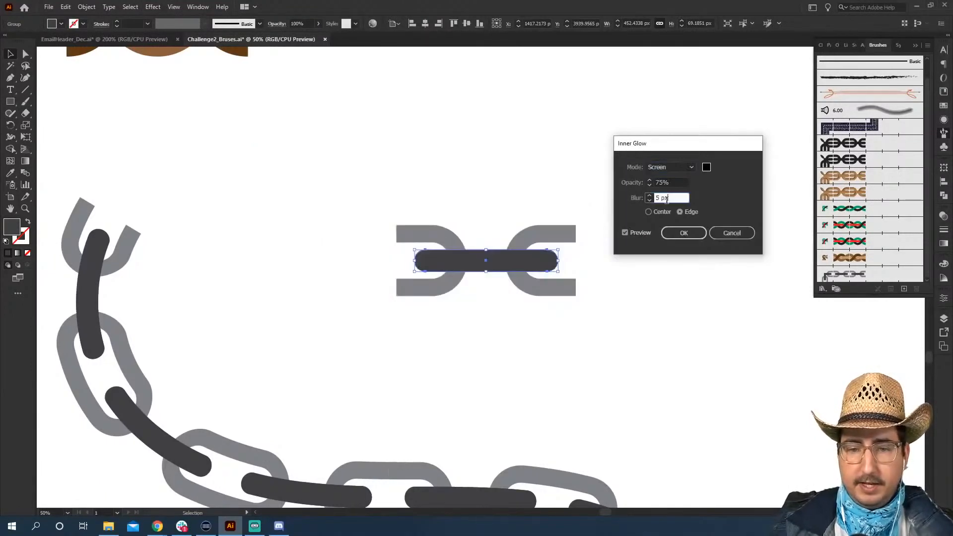
{"action": "key", "text": "shift+Up"}
{"action": "key", "text": "shift+Up"}
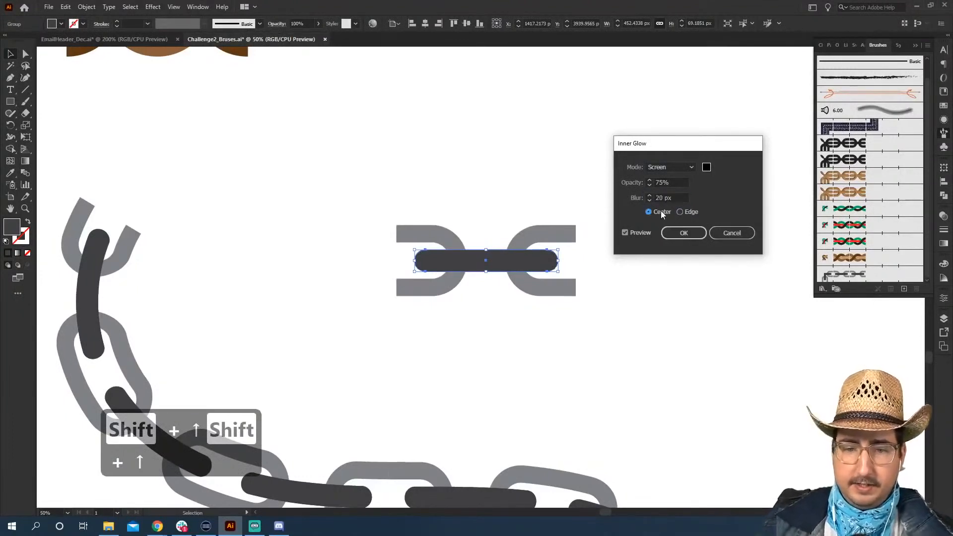
{"action": "left_click", "coordinate": [671, 183]}
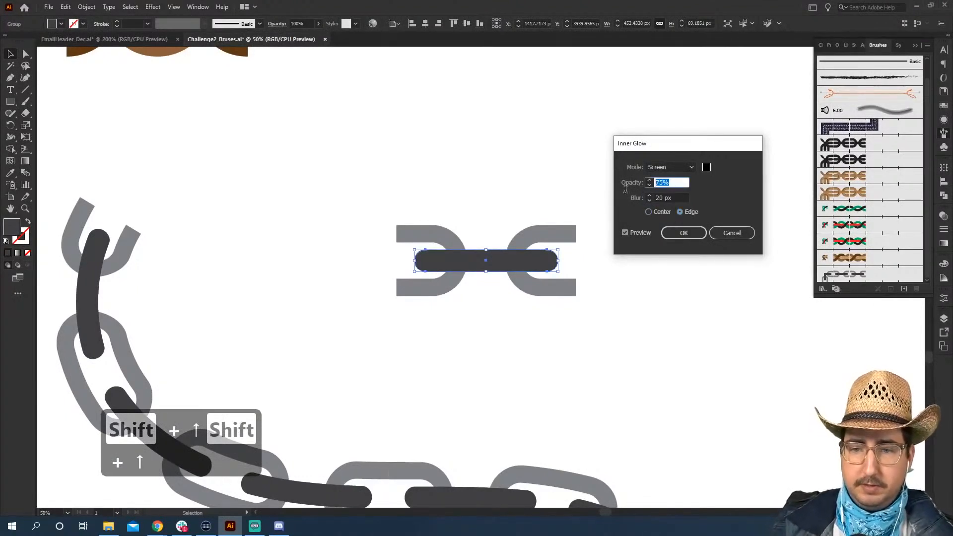
{"action": "type", "text": "100"}
{"action": "key", "text": "Tab"}
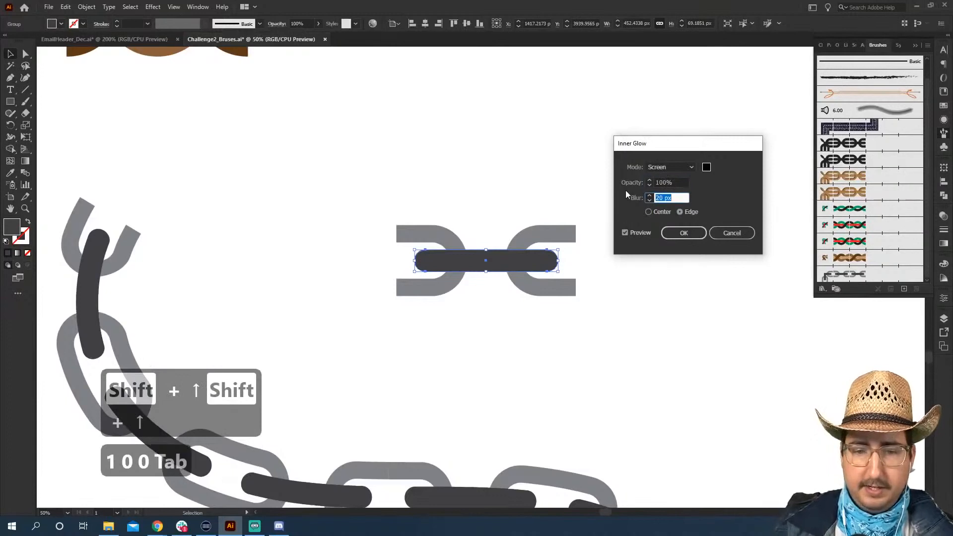
{"action": "left_click", "coordinate": [673, 232]}
{"action": "left_click", "coordinate": [502, 212]}
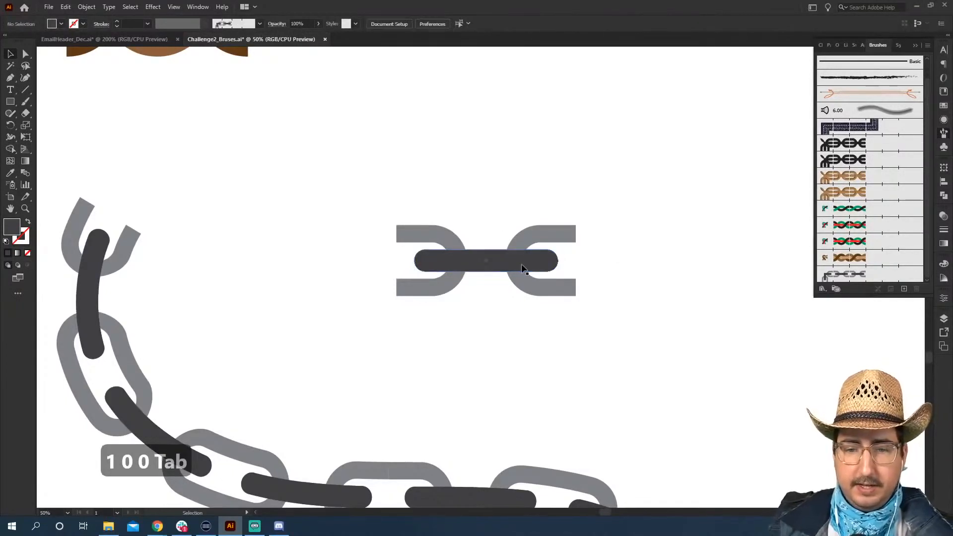
- Examine the dark central link up close to check the applied inner glow
{"action": "key", "text": "z"}
{"action": "left_click", "coordinate": [507, 264]}
{"action": "left_click", "coordinate": [506, 263]}
{"action": "left_click", "coordinate": [404, 311]}
{"action": "left_click", "coordinate": [405, 311]}
{"action": "key", "text": "v"}
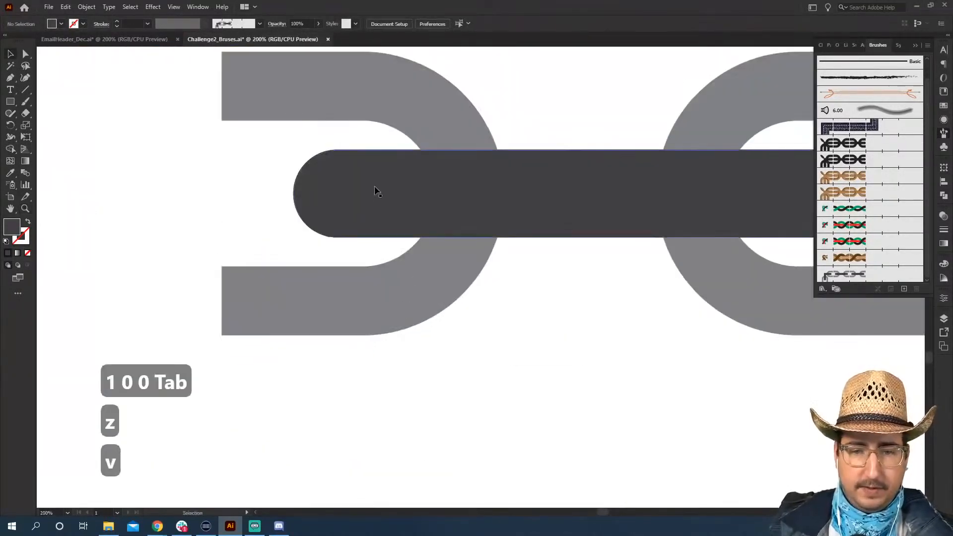
{"action": "left_click", "coordinate": [376, 197]}
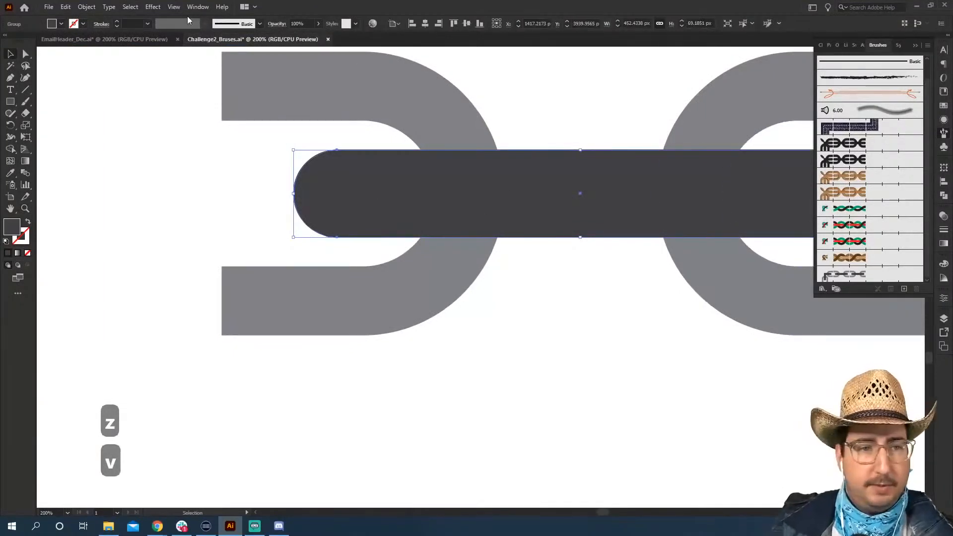
{"action": "left_click", "coordinate": [217, 213]}
{"action": "key", "text": "z"}
{"action": "left_click", "coordinate": [455, 268], "text": "alt"}
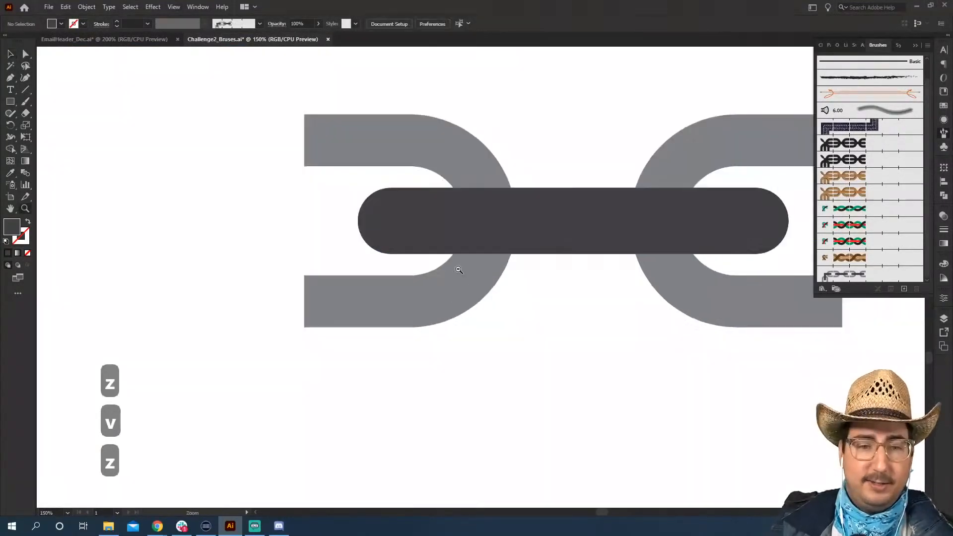
{"action": "left_click", "coordinate": [458, 270], "text": "alt"}
{"action": "left_click", "coordinate": [458, 269], "text": "alt"}
{"action": "left_click", "coordinate": [458, 269], "text": "alt"}
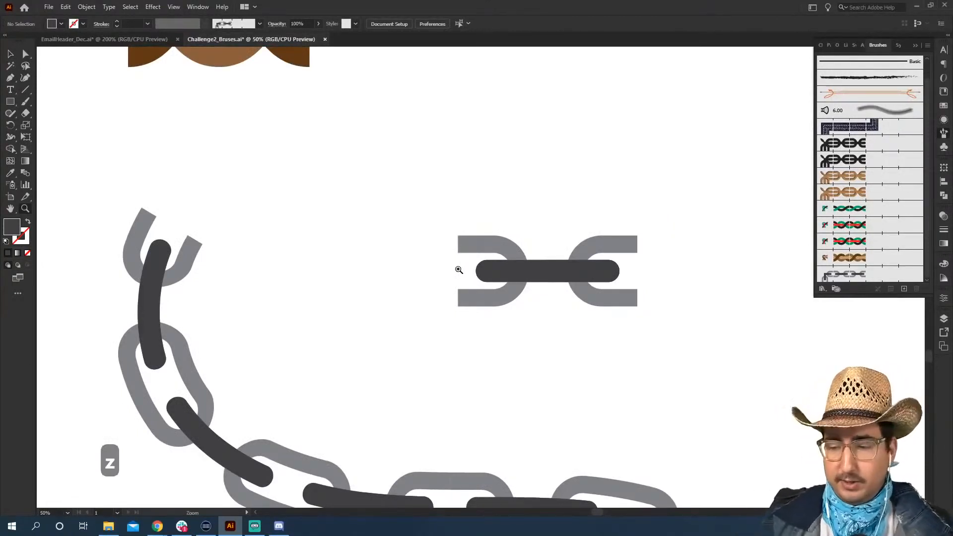
- Duplicate the two grey end links 10 px down and 10 px right as a compound path, then duplicate that path back over the originals
{"action": "left_click", "coordinate": [515, 255]}
{"action": "left_click", "coordinate": [516, 257]}
{"action": "key", "text": "v"}
{"action": "left_click", "coordinate": [385, 285]}
{"action": "left_click", "coordinate": [609, 295], "text": "shift"}
{"action": "key", "text": "alt+shift+Down"}
{"action": "key", "text": "shift+Right"}
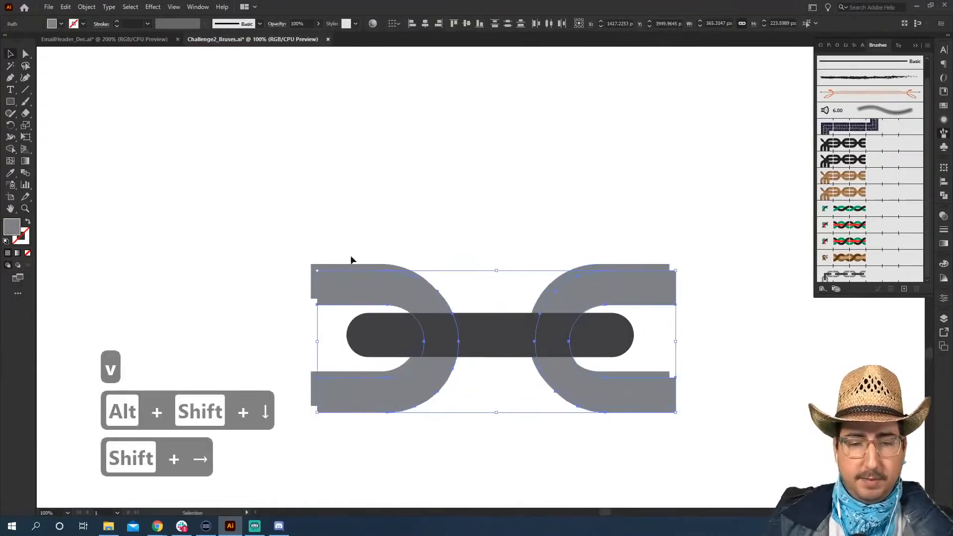
{"action": "key", "text": "ctrl+8"}
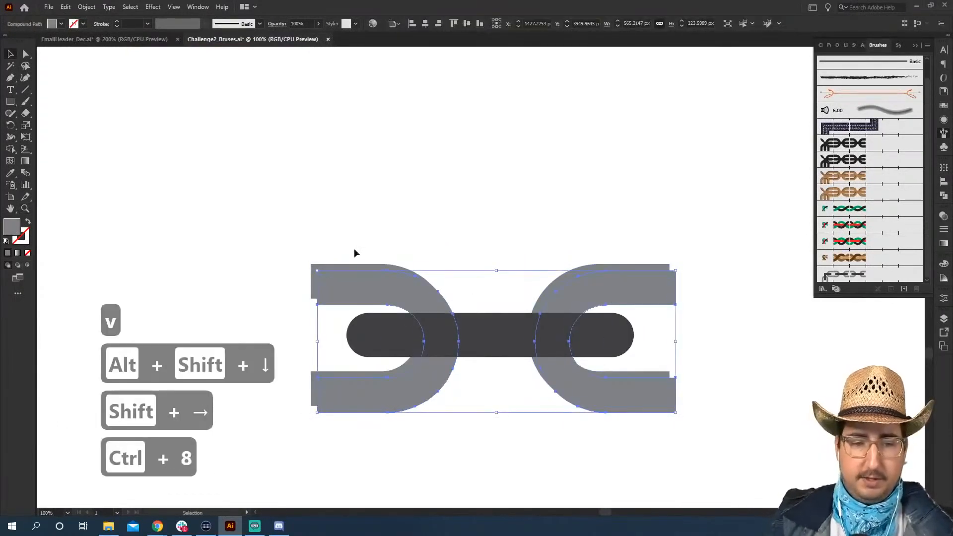
{"action": "key", "text": "alt+shift+Left"}
{"action": "key", "text": "shift+Up"}
- Bring the offset end-link copy to the front and subtract it from the copy over the originals to form a thin highlight
{"action": "left_click", "coordinate": [330, 304]}
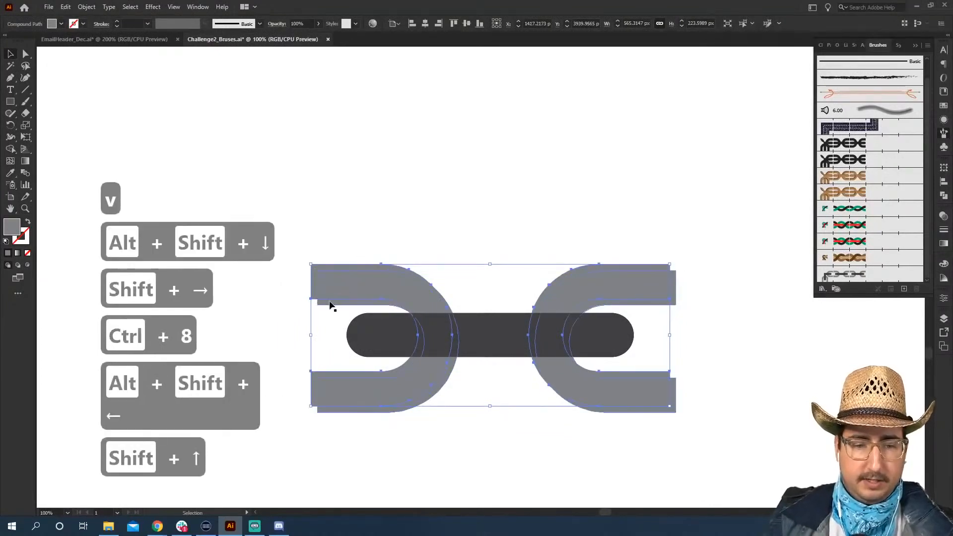
{"action": "key", "text": "ctrl+shift+bracketright"}
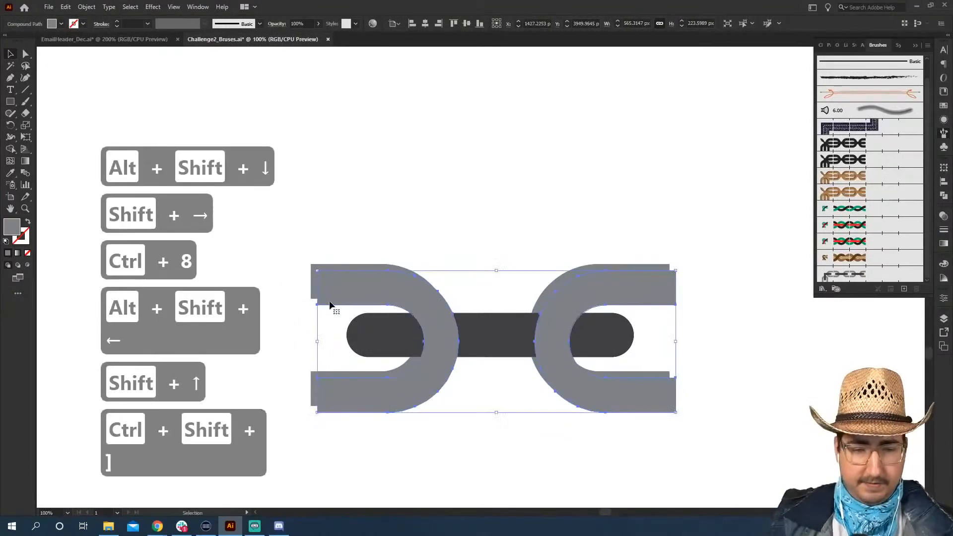
{"action": "left_click", "coordinate": [311, 279], "text": "shift"}
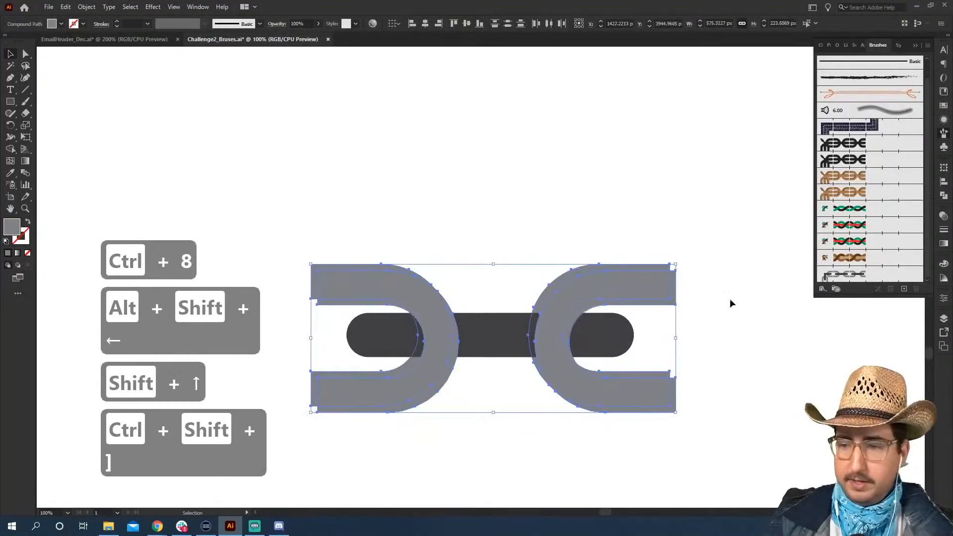
{"action": "left_click", "coordinate": [944, 197]}
{"action": "left_click", "coordinate": [847, 191]}
- Fill the end links' highlight shape with a very light grey swatch
{"action": "left_click", "coordinate": [621, 236]}
{"action": "left_click", "coordinate": [603, 271]}
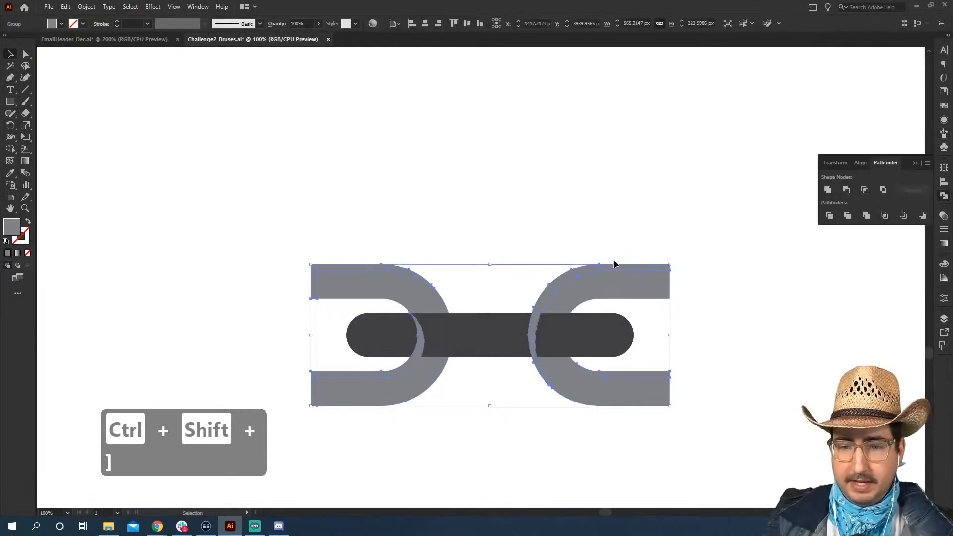
{"action": "left_click", "coordinate": [944, 105]}
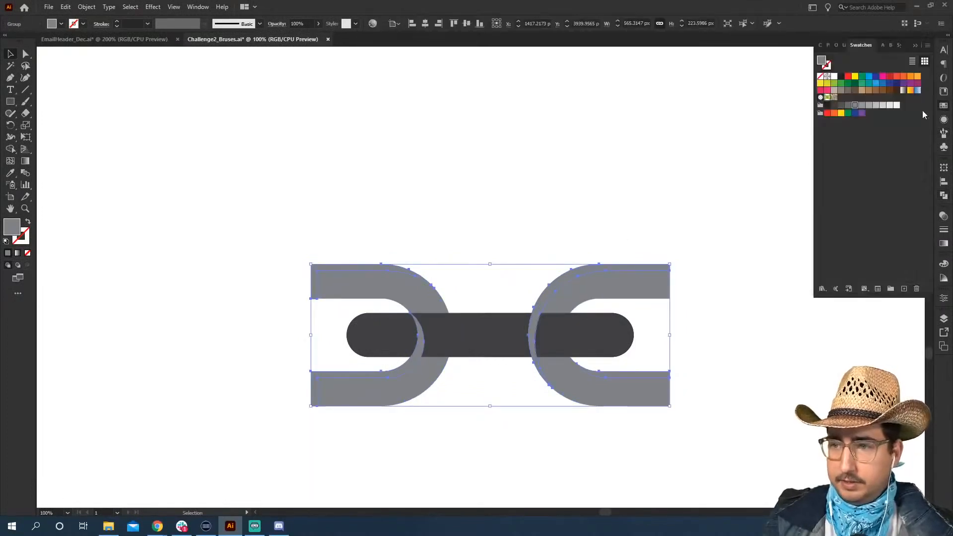
{"action": "left_click", "coordinate": [891, 105]}
{"action": "left_click", "coordinate": [467, 264]}
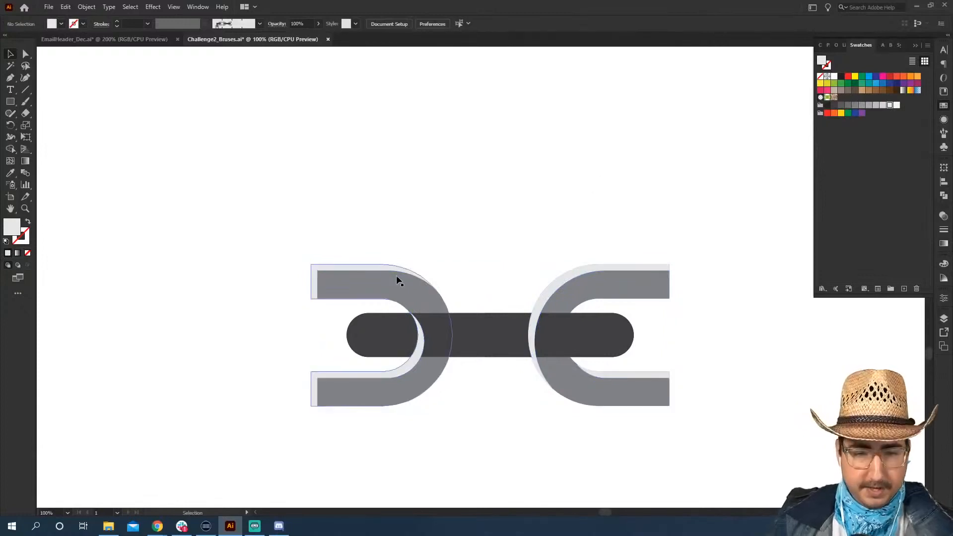
- Draw a rectangle about 82 × 75 px over the upper-left link end, duplicate it over the lower end, and make both a compound path
{"action": "key", "text": "m"}
{"action": "left_click_drag", "start_coordinate": [317, 270], "coordinate": [266, 318]}
{"action": "key", "text": "v"}
{"action": "left_click_drag", "start_coordinate": [301, 290], "coordinate": [300, 399]}
{"action": "left_click", "coordinate": [300, 314], "text": "shift"}
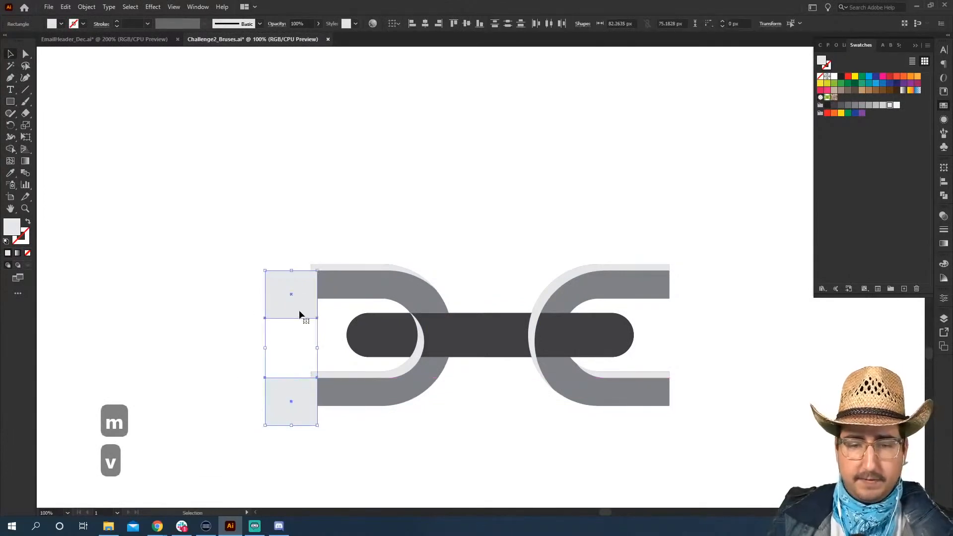
{"action": "key", "text": "ctrl+8"}
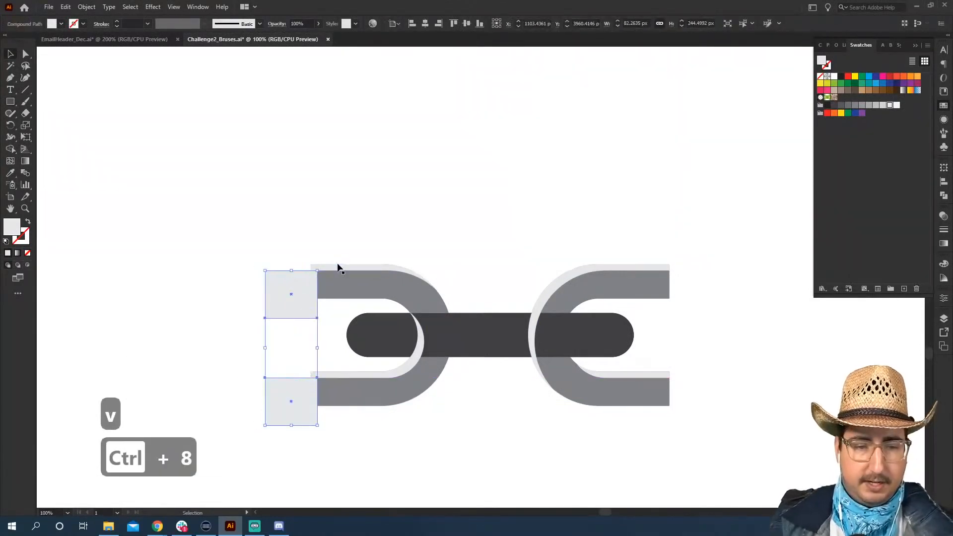
- Make the light highlight a compound path and subtract the two rectangles from it to trim its left ends
{"action": "left_click", "coordinate": [336, 266]}
{"action": "key", "text": "ctrl+8"}
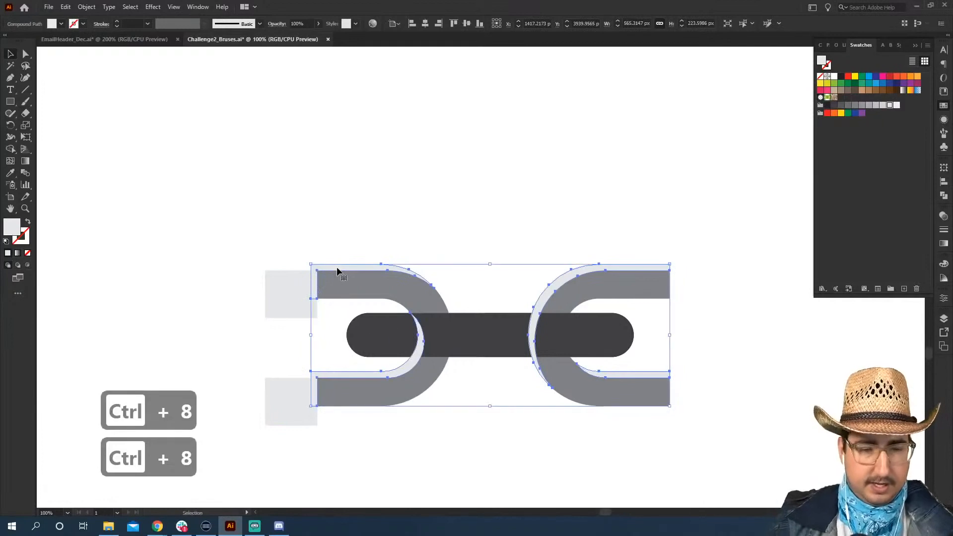
{"action": "left_click", "coordinate": [293, 287], "text": "shift"}
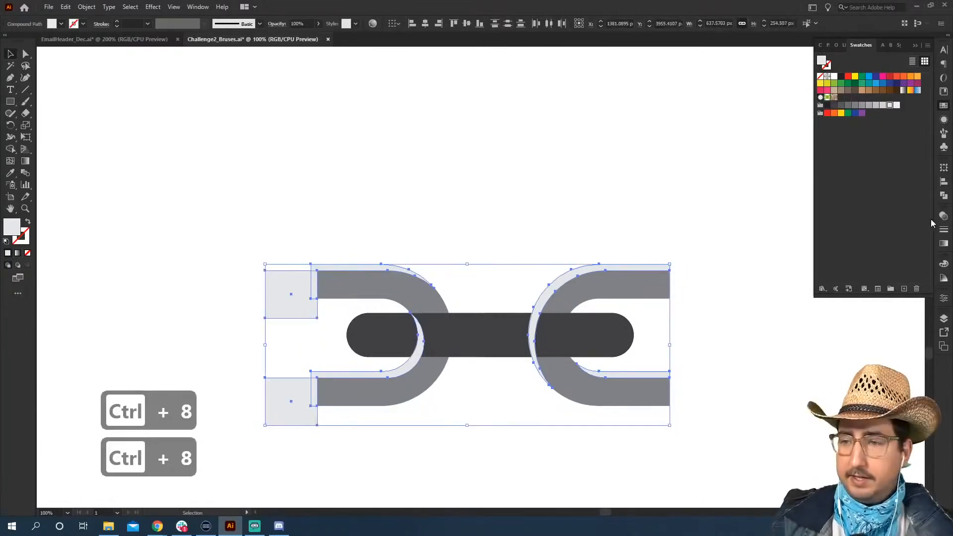
{"action": "left_click", "coordinate": [944, 197]}
{"action": "left_click", "coordinate": [847, 190]}
{"action": "left_click", "coordinate": [481, 283]}
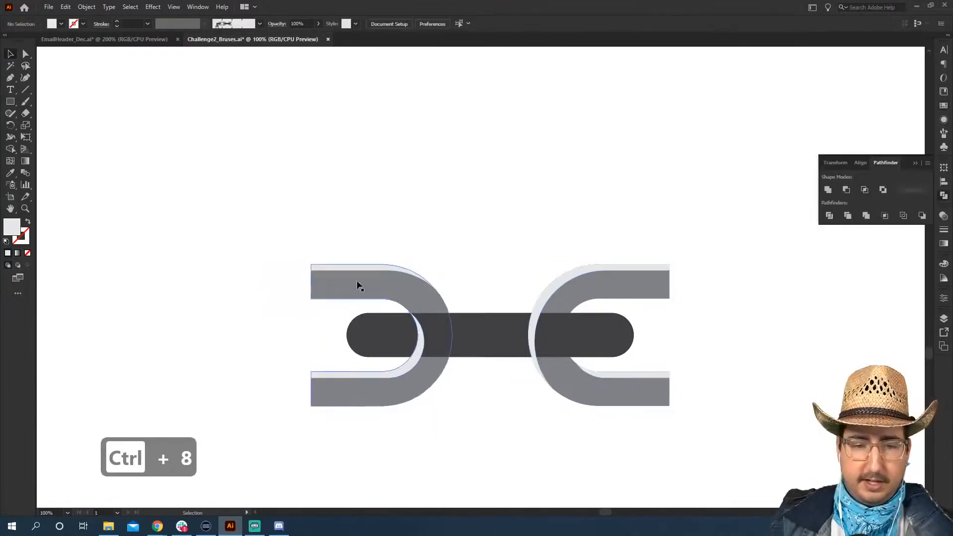
- Bring the dark central link to the front, duplicate it 10 px down and 10 px right, and paste a copy of the original in place
{"action": "left_click", "coordinate": [460, 335]}
{"action": "key", "text": "ctrl+shift+bracketright"}
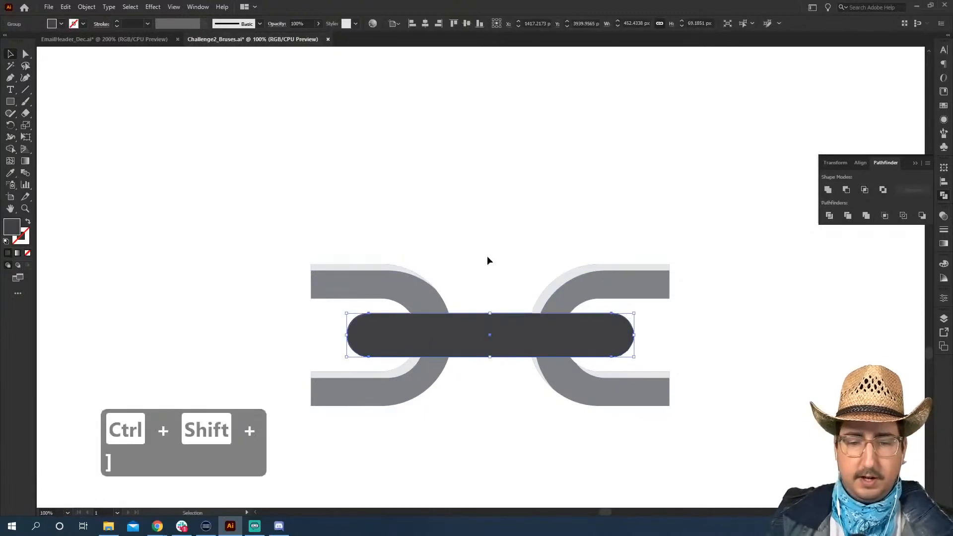
{"action": "key", "text": "alt+shift+Down"}
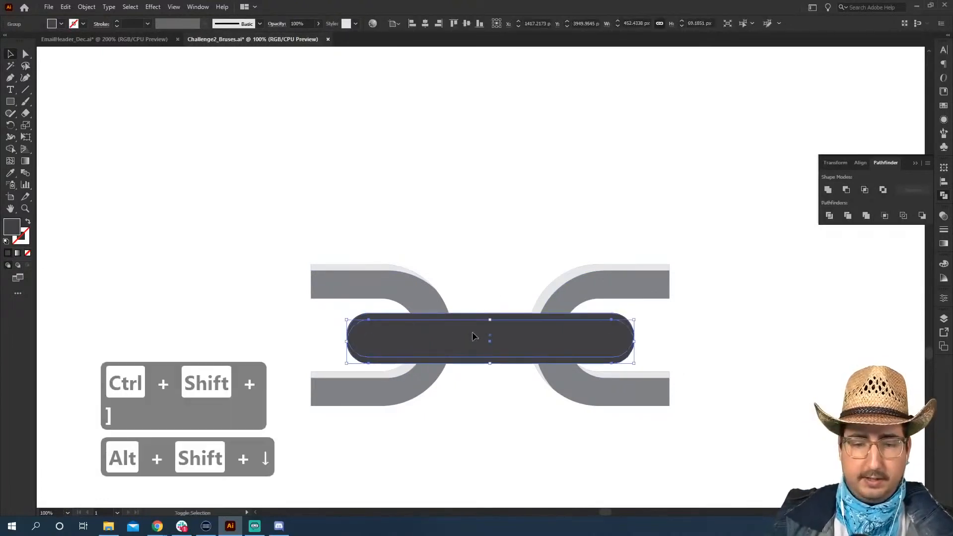
{"action": "key", "text": "shift+Right"}
{"action": "left_click", "coordinate": [467, 317]}
{"action": "key", "text": "ctrl+c"}
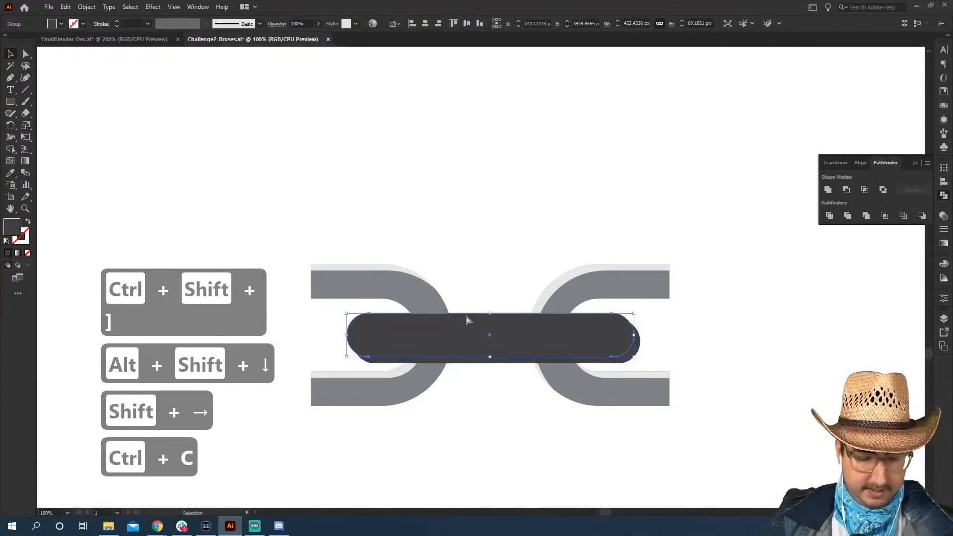
{"action": "key", "text": "ctrl+shift+v"}
- Bring the offset dark link to the front and subtract it from the copy over the original to form a highlight
{"action": "left_click", "coordinate": [431, 360], "text": "ctrl"}
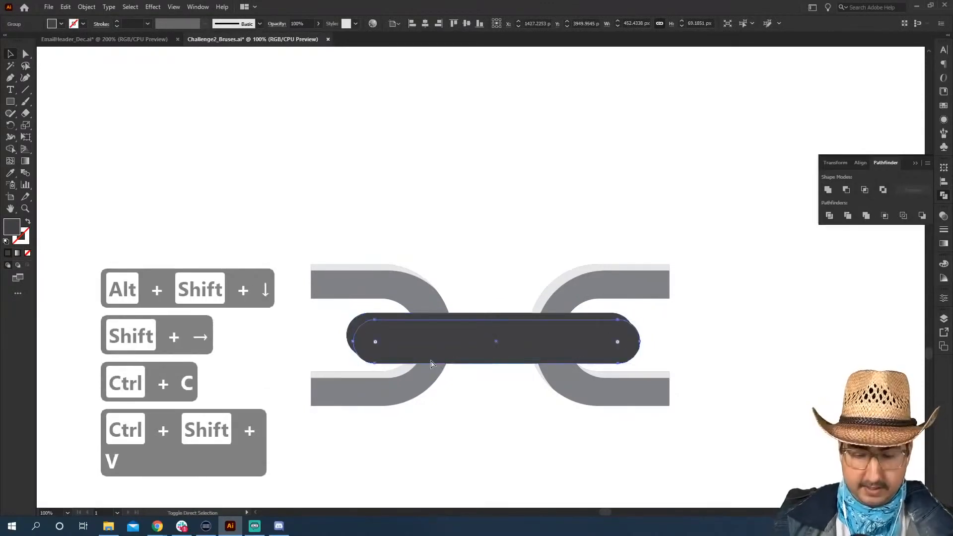
{"action": "key", "text": "ctrl+shift+bracketright"}
{"action": "left_click", "coordinate": [442, 323], "text": "shift"}
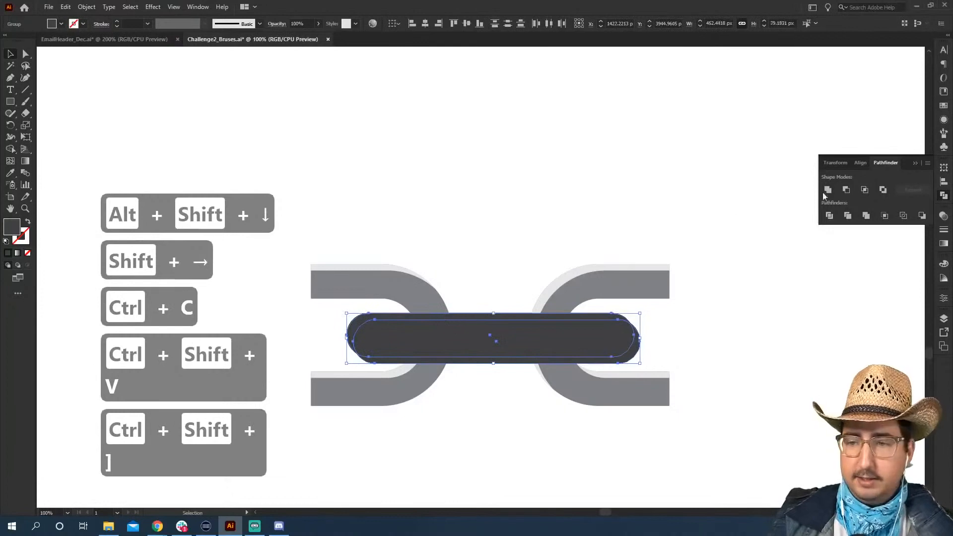
{"action": "left_click", "coordinate": [847, 189]}
- Fill the dark link's highlight with a medium-light grey swatch, darker than the end links' highlight
{"action": "key", "text": "i"}
{"action": "left_click", "coordinate": [565, 274]}
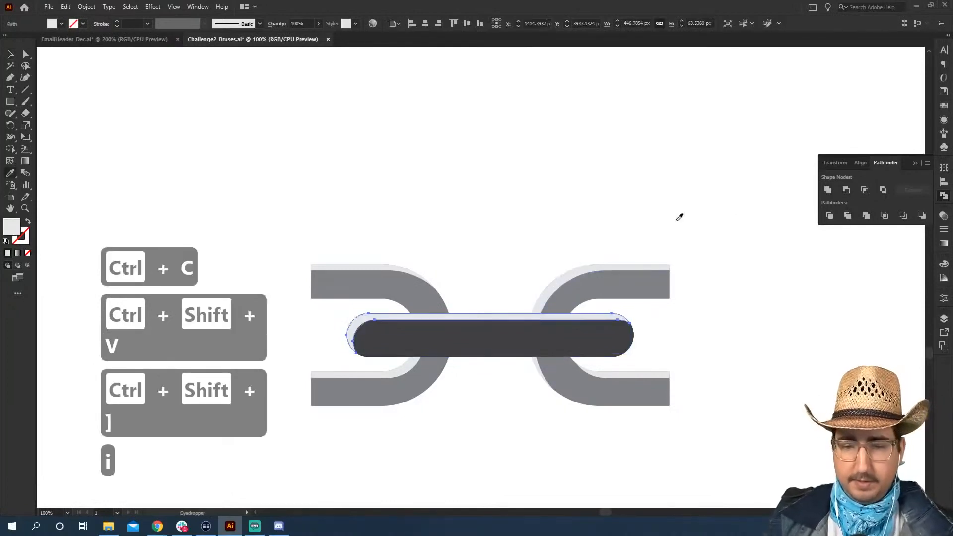
{"action": "left_click", "coordinate": [574, 294]}
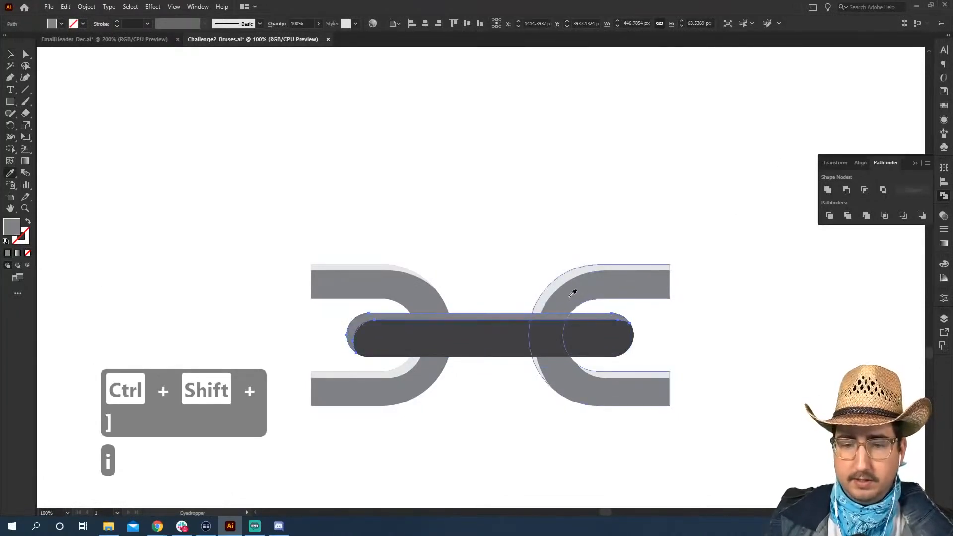
{"action": "left_click", "coordinate": [943, 106]}
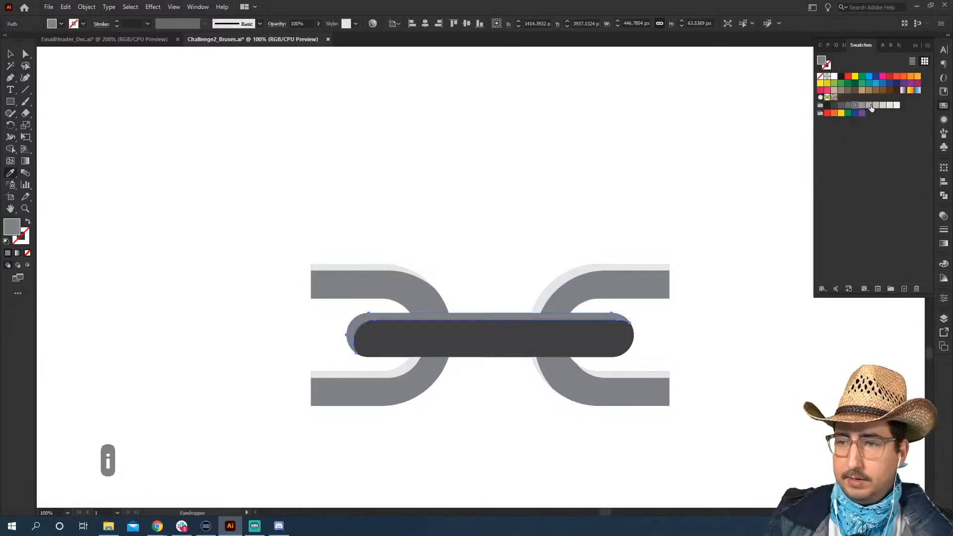
{"action": "left_click", "coordinate": [869, 106]}
{"action": "key", "text": "v"}
{"action": "left_click", "coordinate": [473, 220]}
- Try to replace the Chain brush's side tile with the highlighted chain artwork
{"action": "left_click_drag", "start_coordinate": [303, 230], "coordinate": [617, 402]}
{"action": "key", "text": "z"}
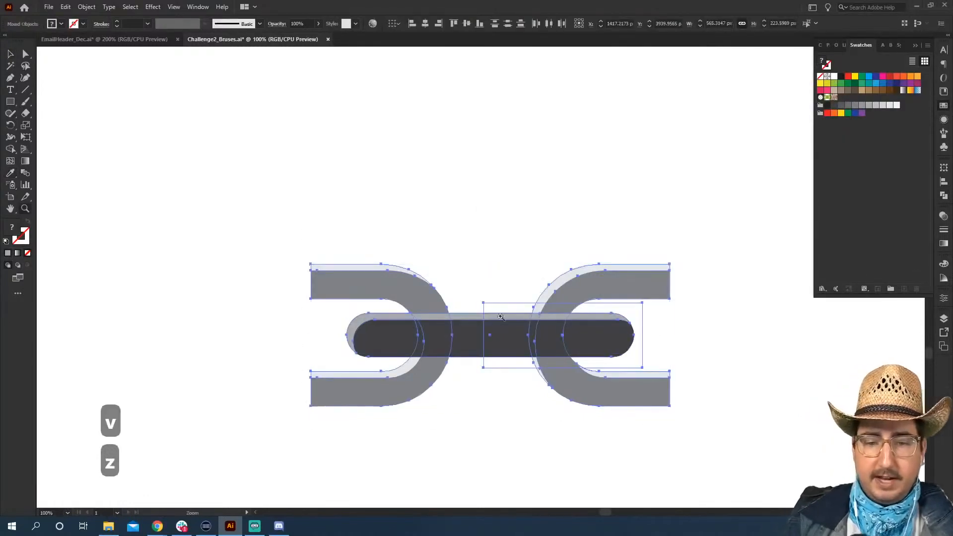
{"action": "left_click", "coordinate": [490, 314], "text": "alt"}
{"action": "key", "text": "v"}
{"action": "left_click", "coordinate": [497, 237]}
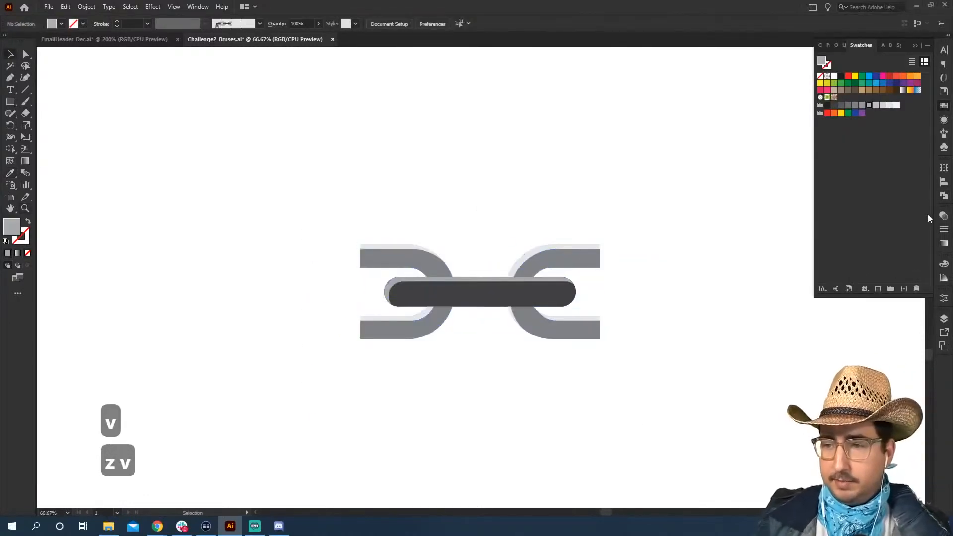
{"action": "left_click", "coordinate": [944, 133]}
{"action": "left_click_drag", "start_coordinate": [617, 188], "coordinate": [320, 387]}
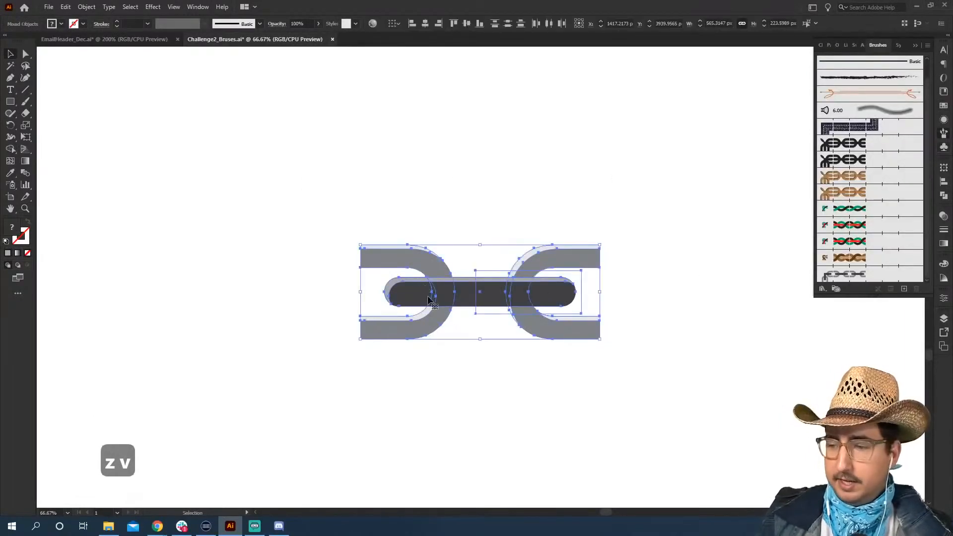
{"action": "mouse_move", "coordinate": [416, 304]}
{"action": "left_mouse_down"}
{"action": "mouse_move", "coordinate": [652, 268]}
{"action": "mouse_move", "coordinate": [855, 277]}
{"action": "left_mouse_up"}
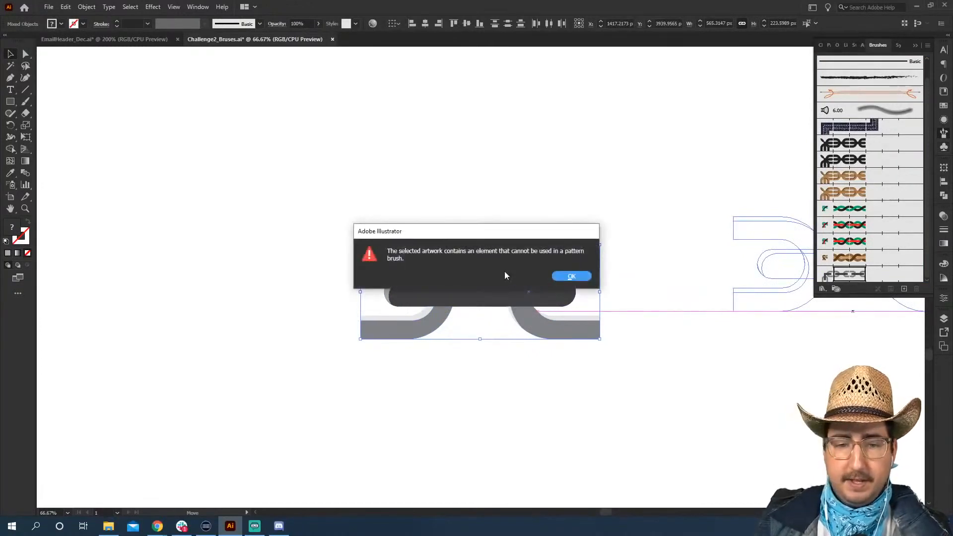
{"action": "left_click", "coordinate": [570, 277]}
- Group the highlighted chain artwork and try using the group as the Chain brush's side tile
{"action": "key", "text": "v"}
{"action": "key", "text": "z"}
{"action": "left_click", "coordinate": [463, 336], "text": "alt"}
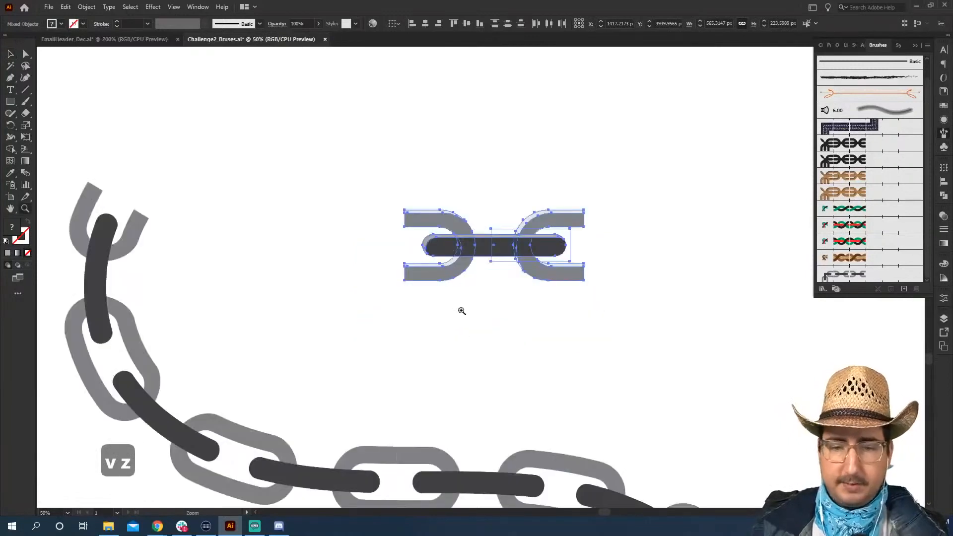
{"action": "key", "text": "v"}
{"action": "left_click_drag", "start_coordinate": [389, 164], "coordinate": [604, 314]}
{"action": "key", "text": "ctrl+g"}
{"action": "left_click_drag", "start_coordinate": [534, 256], "coordinate": [833, 277]}
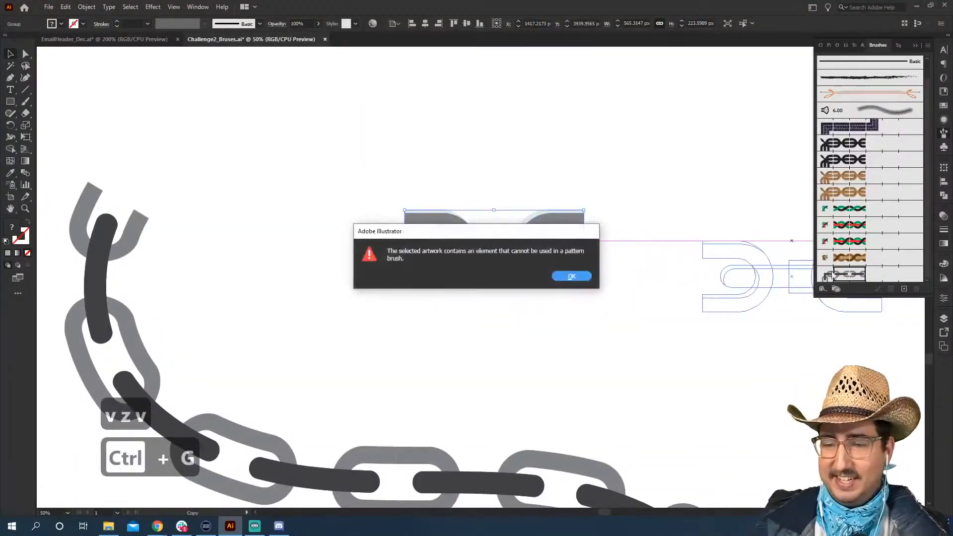
{"action": "left_click", "coordinate": [571, 276]}
{"action": "key", "text": "v"}
- Isolate the chain group and delete the stray rectangular object overlapping the dark central link
{"action": "left_click", "coordinate": [452, 201]}
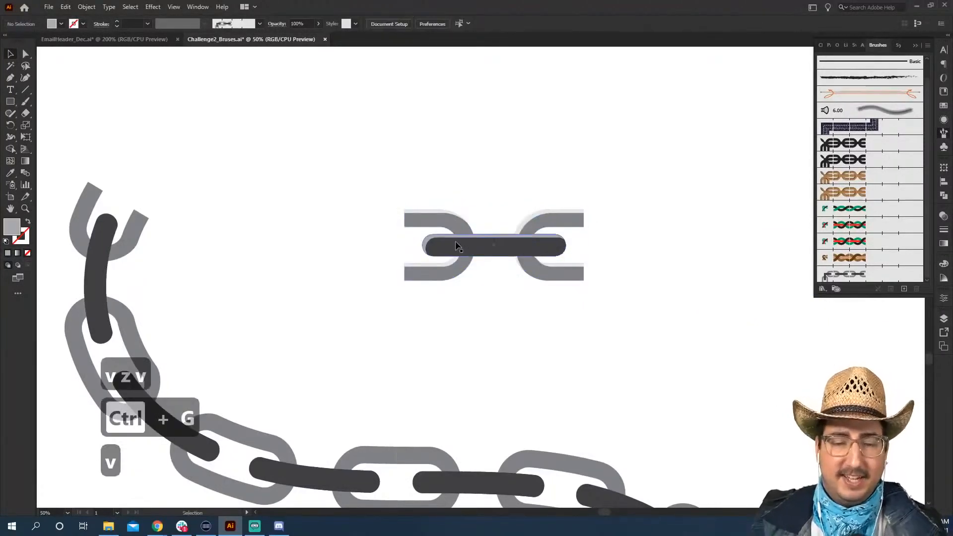
{"action": "left_click", "coordinate": [549, 231]}
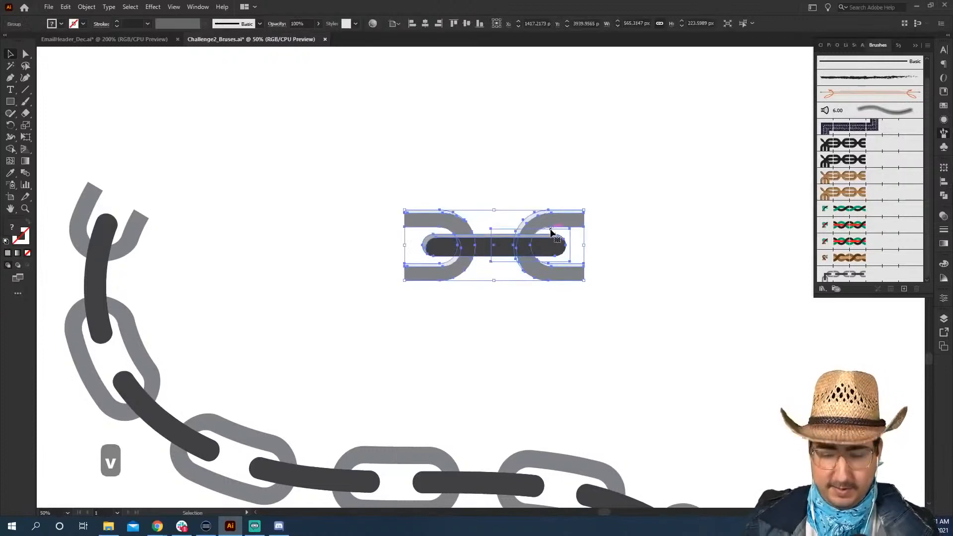
{"action": "double_click", "coordinate": [550, 230]}
{"action": "left_click", "coordinate": [541, 228]}
{"action": "key", "text": "BackSpace"}
{"action": "double_click", "coordinate": [481, 178]}
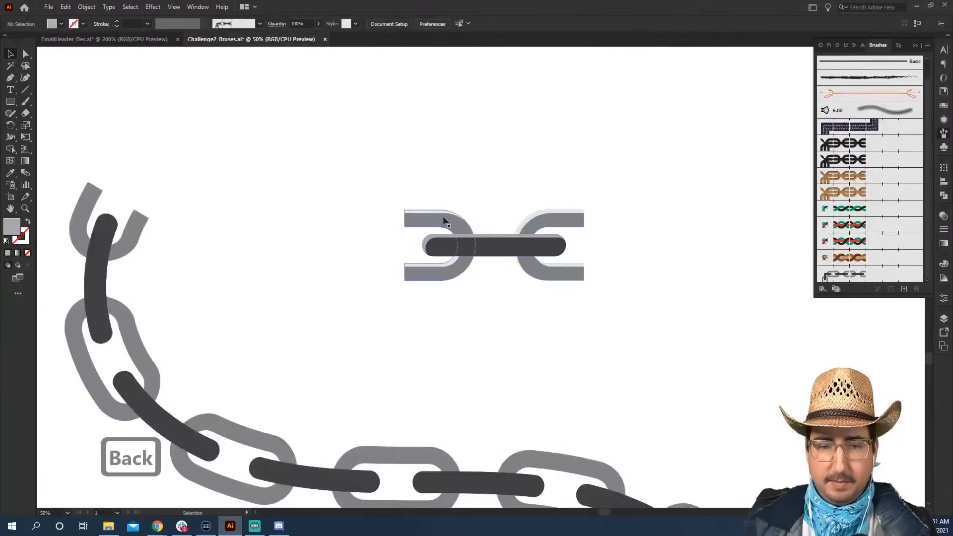
- Isolate the dark central link within the chain group and turn off the visibility of its applied effect
{"action": "left_click", "coordinate": [505, 247]}
{"action": "double_click", "coordinate": [502, 251]}
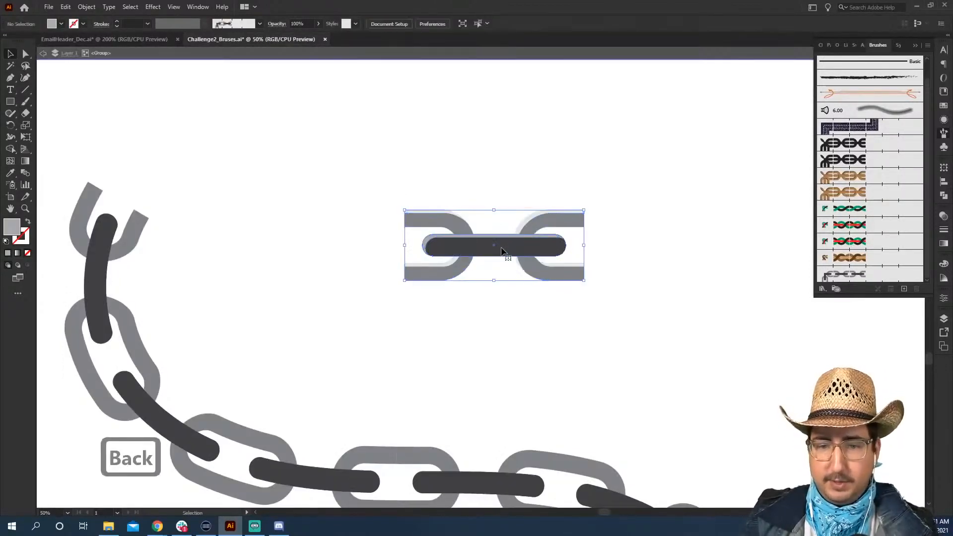
{"action": "left_click", "coordinate": [943, 120]}
{"action": "left_click", "coordinate": [823, 87]}
{"action": "left_click", "coordinate": [636, 144]}
{"action": "double_click", "coordinate": [547, 174]}
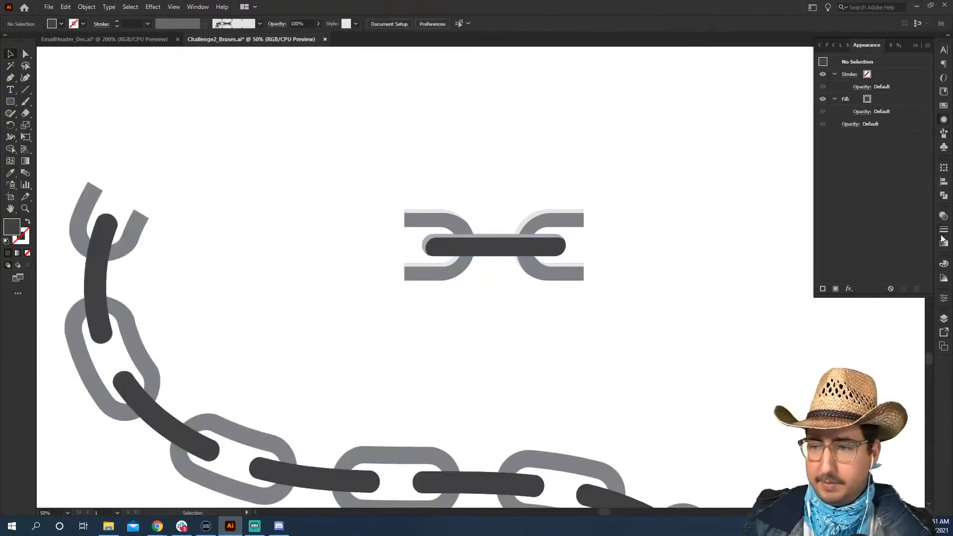
- Replace the Chain brush's side tile with the cleaned-up highlighted artwork, keep its options, and apply the change to existing strokes
{"action": "left_click", "coordinate": [945, 134]}
{"action": "left_click_drag", "start_coordinate": [447, 255], "coordinate": [873, 283]}
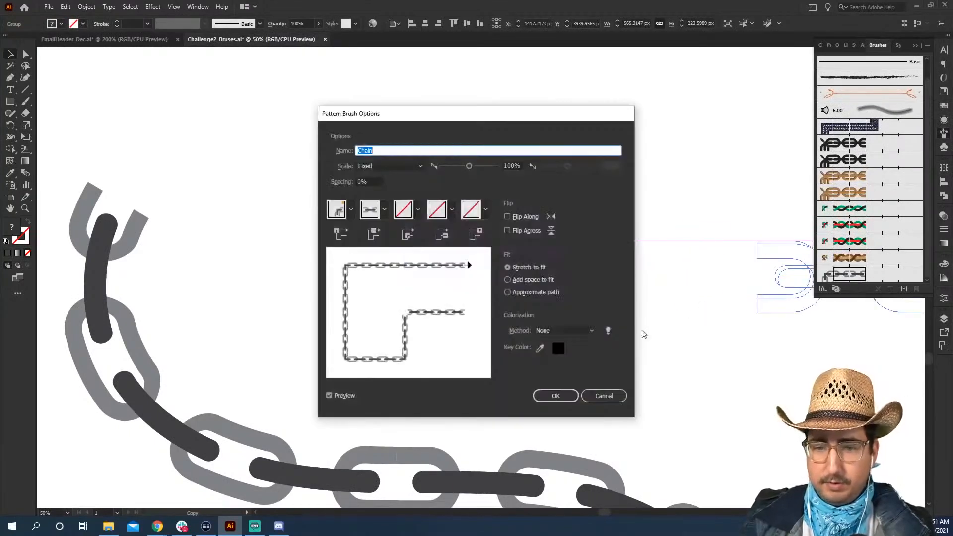
{"action": "left_click", "coordinate": [553, 398]}
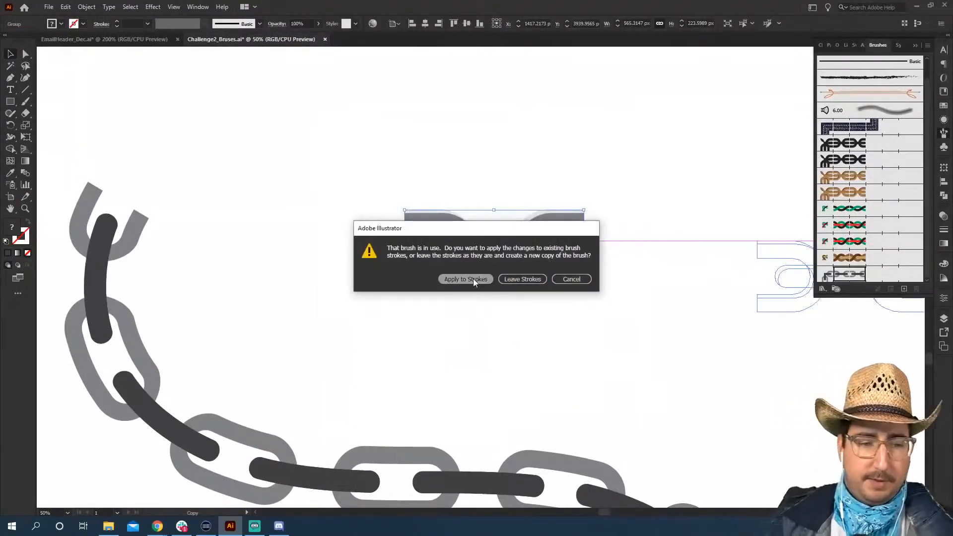
{"action": "left_click", "coordinate": [473, 278]}
{"action": "key", "text": "z"}
{"action": "left_click", "coordinate": [466, 412], "text": "alt"}
{"action": "left_click_drag", "start_coordinate": [491, 361], "coordinate": [432, 169]}
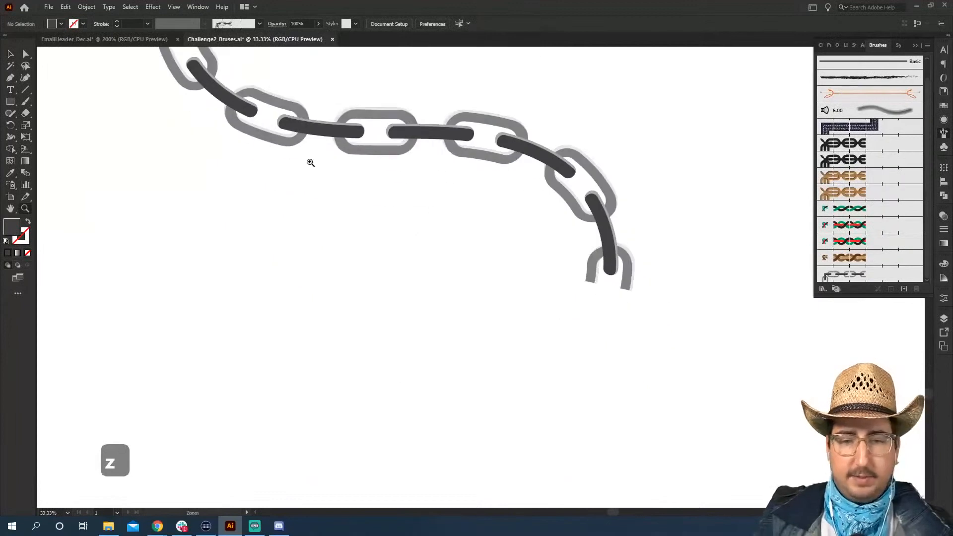
- Draw a circle about 1545 px in diameter in the empty canvas area below the painted chain stroke
{"action": "left_click_drag", "start_coordinate": [527, 250], "coordinate": [629, 360]}
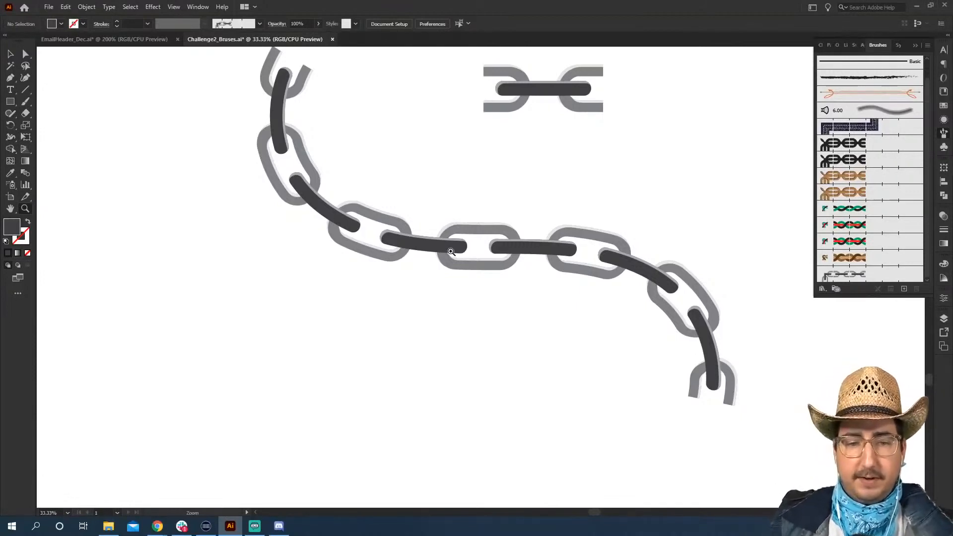
{"action": "key", "text": "z"}
{"action": "left_click", "coordinate": [436, 338], "text": "alt"}
{"action": "left_click", "coordinate": [436, 337], "text": "alt"}
{"action": "key", "text": "l"}
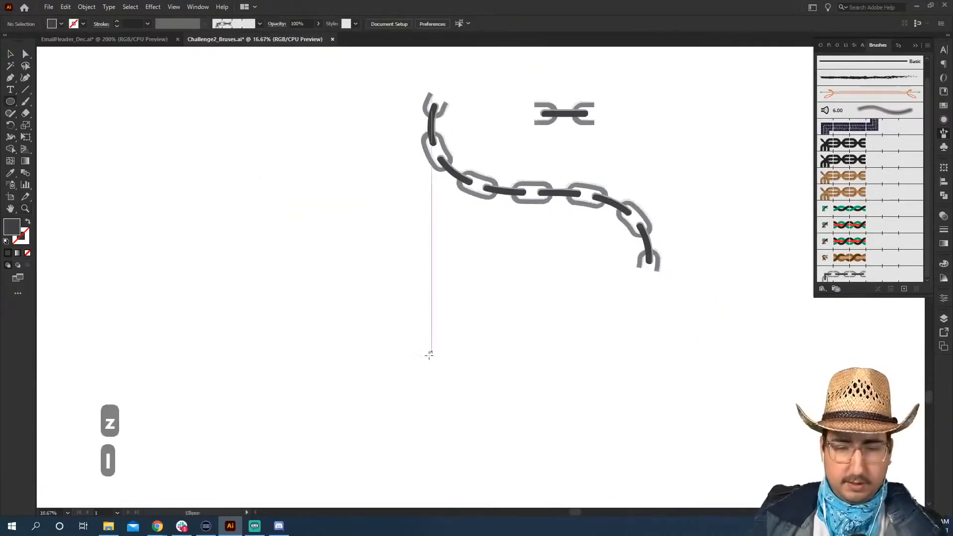
{"action": "left_click_drag", "start_coordinate": [427, 355], "coordinate": [346, 275]}
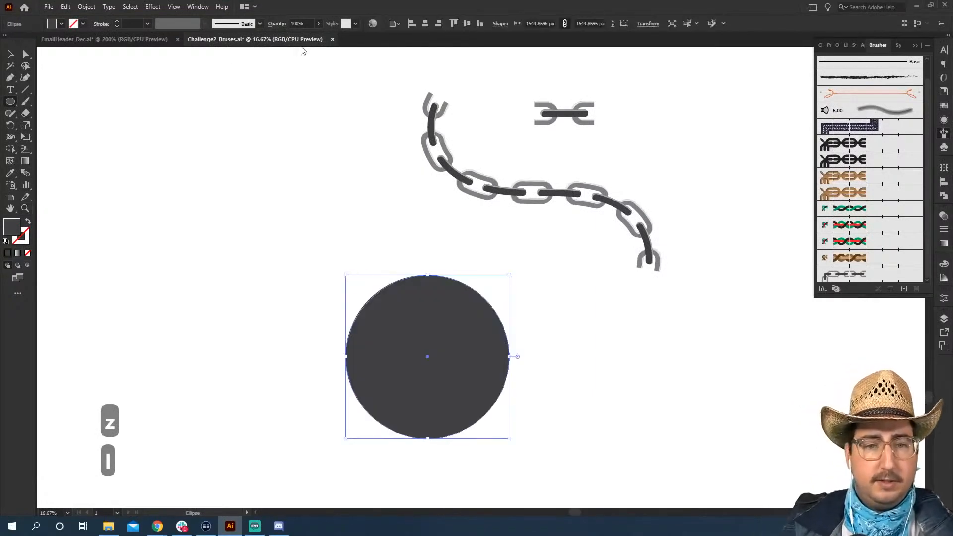
- Swap the circle's fill and stroke, apply the Chain pattern brush to its outline, and deselect it
{"action": "key", "text": "i"}
{"action": "key", "text": "shift+x"}
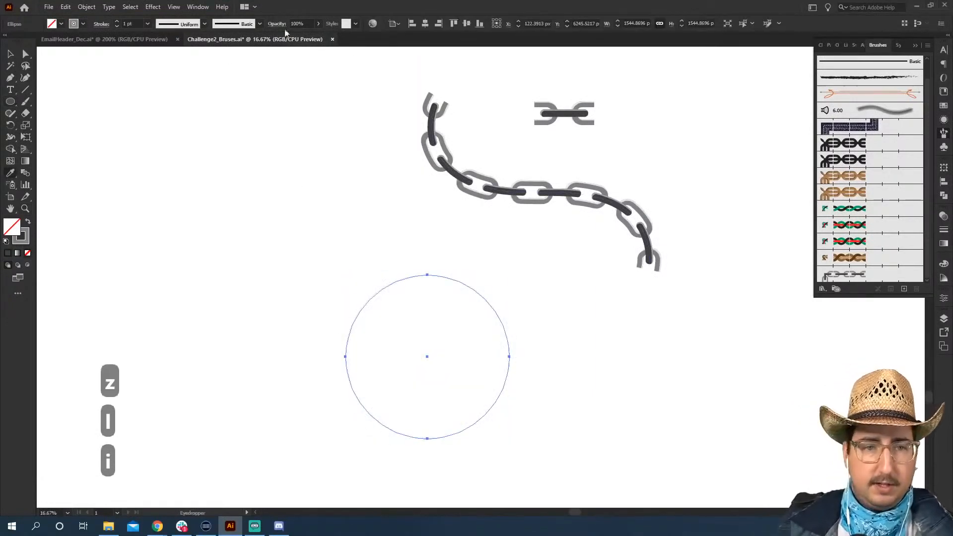
{"action": "left_click", "coordinate": [260, 23]}
{"action": "left_click", "coordinate": [221, 89]}
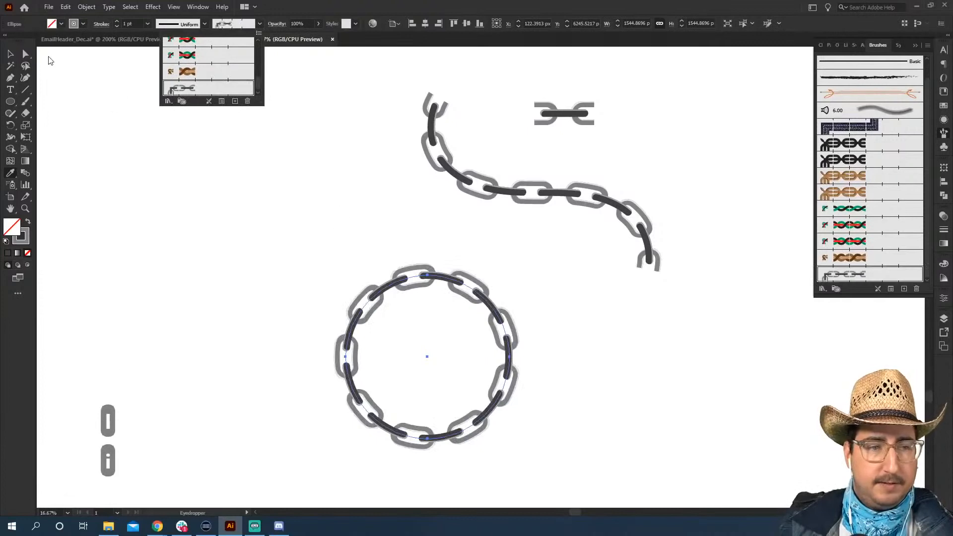
{"action": "left_click", "coordinate": [163, 169]}
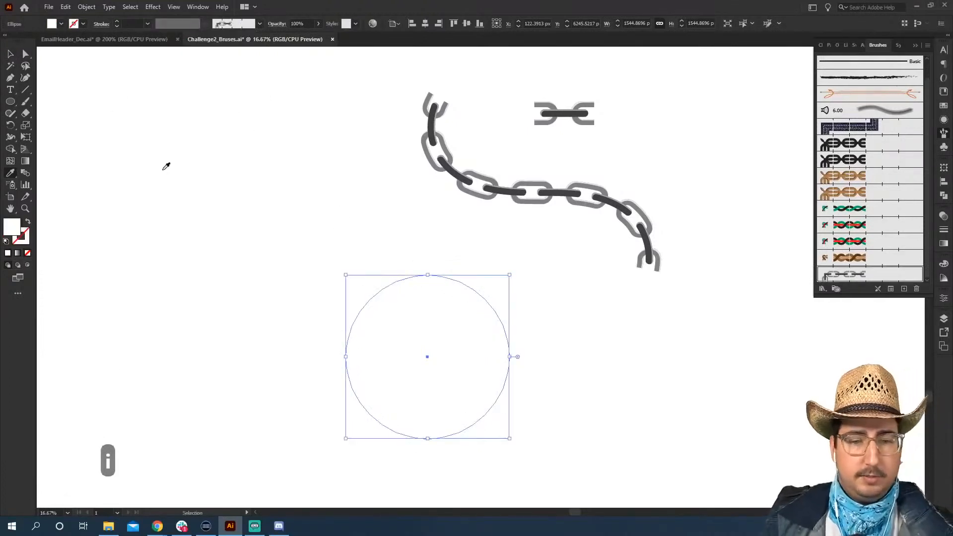
{"action": "key", "text": "ctrl+z"}
{"action": "key", "text": "v"}
{"action": "left_click", "coordinate": [312, 232]}
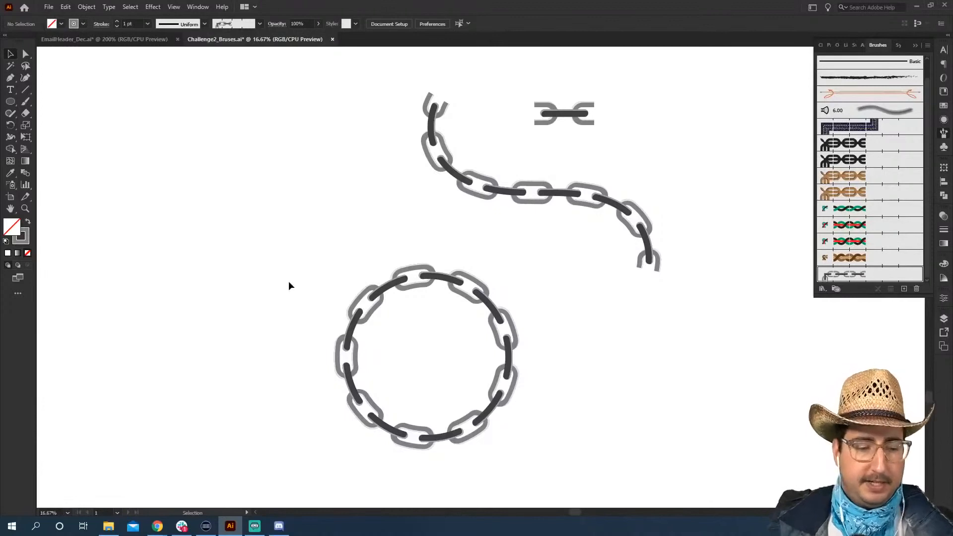
- Switch to Chrome and view the Behance Illustrator Daily Creative Challenge page's overview of how the challenge works
{"action": "mouse_move", "coordinate": [157, 526]}
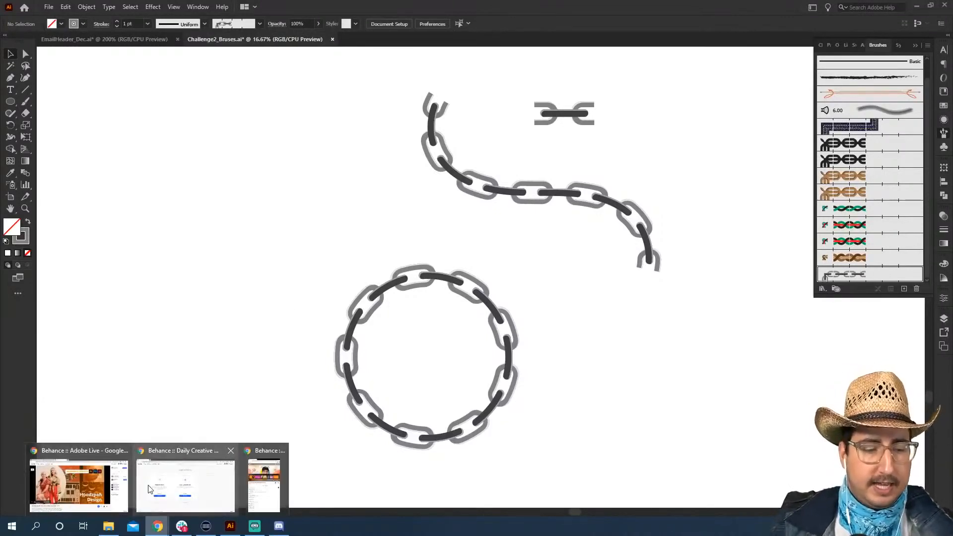
{"action": "left_click", "coordinate": [78, 484]}
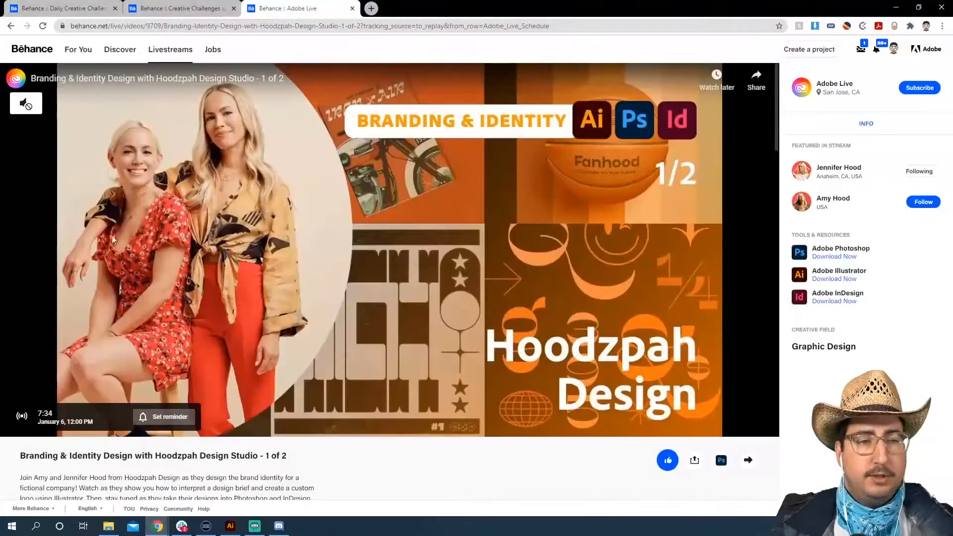
{"action": "left_click", "coordinate": [34, 10]}
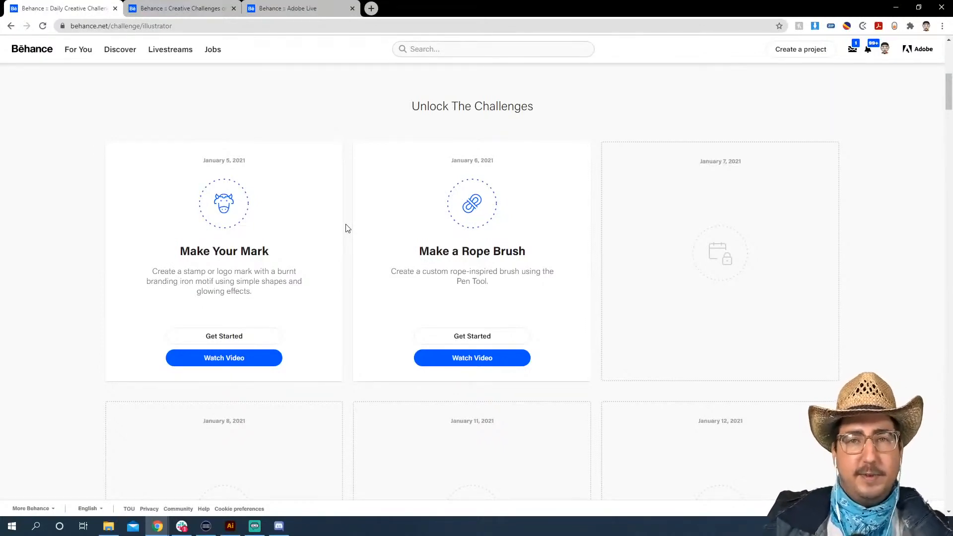
{"action": "scroll", "coordinate": [347, 228], "scroll_direction": "up", "scroll_amount": 8}
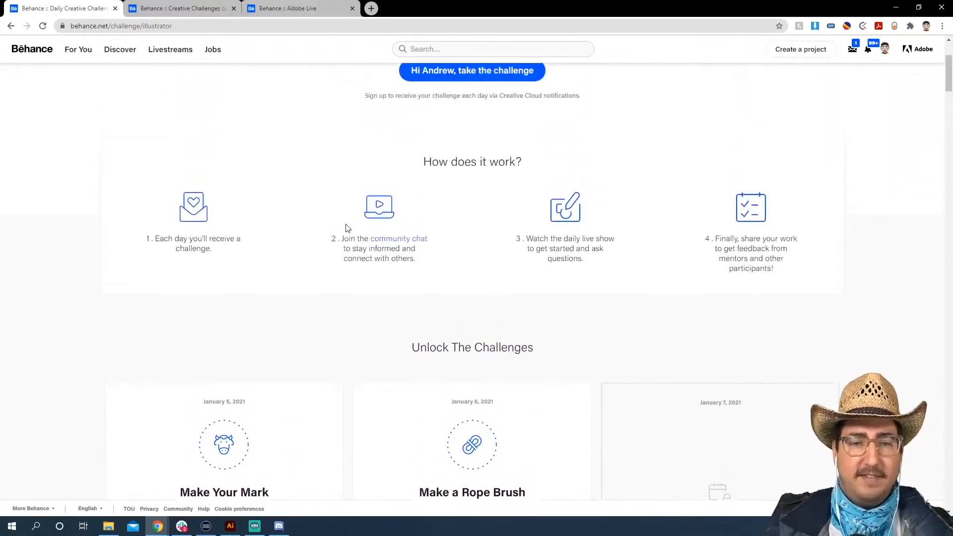